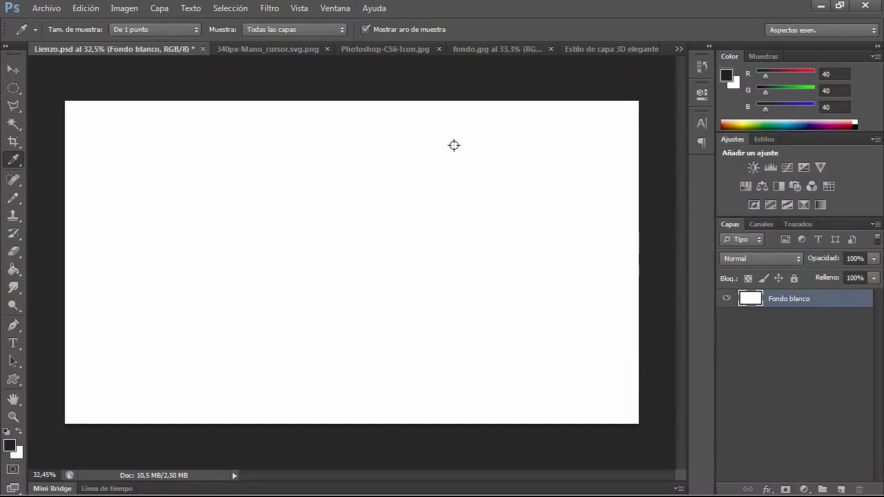
# Drag the blue sunburst image from fondo.jpg onto the Lienzo canvas as new layer Capa 1.
pyautogui.click(481, 51)
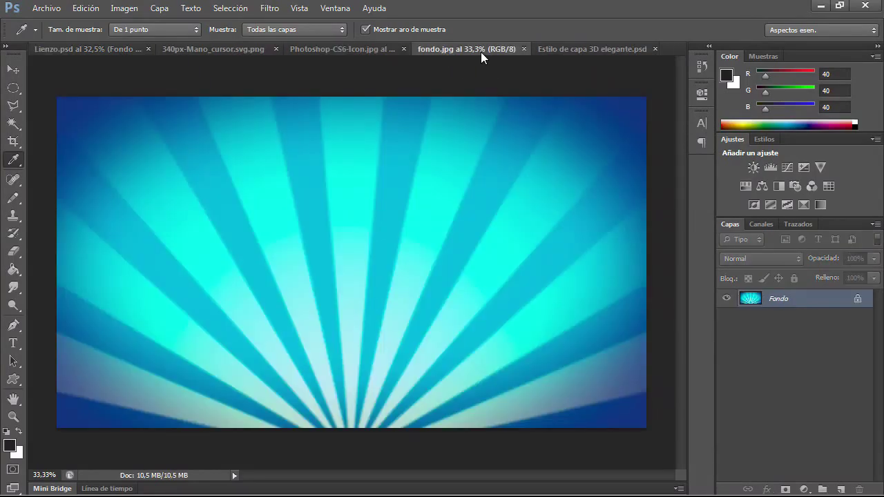
pyautogui.click(18, 66)
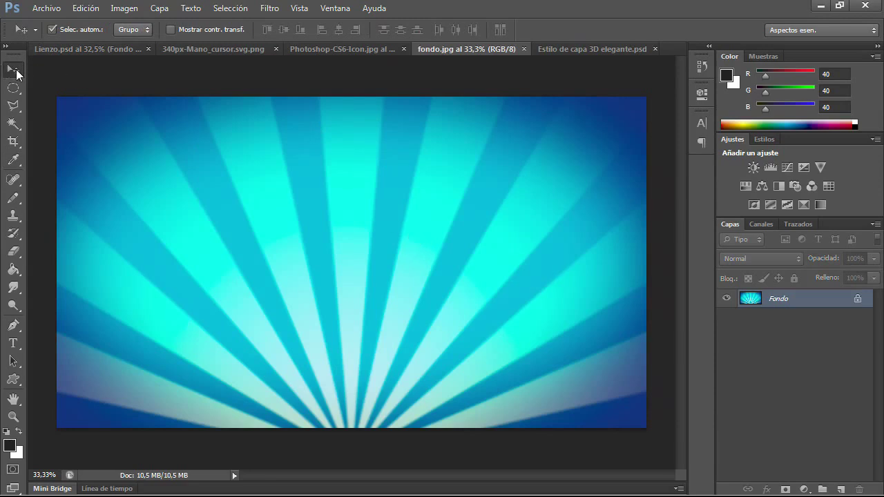
pyautogui.moveTo(345, 252); pyautogui.dragTo(122, 61)
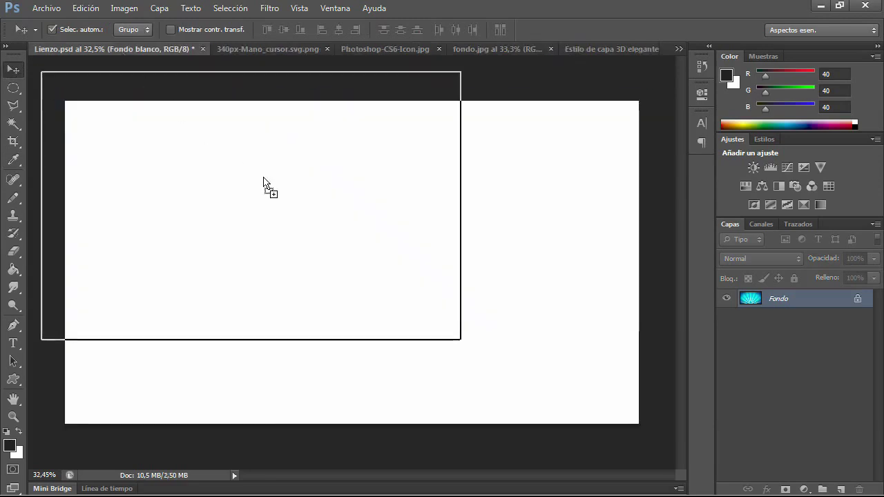
pyautogui.moveTo(123, 61)
pyautogui.mouseDown()
pyautogui.moveTo(387, 247)
pyautogui.moveTo(352, 253)
pyautogui.mouseUp()
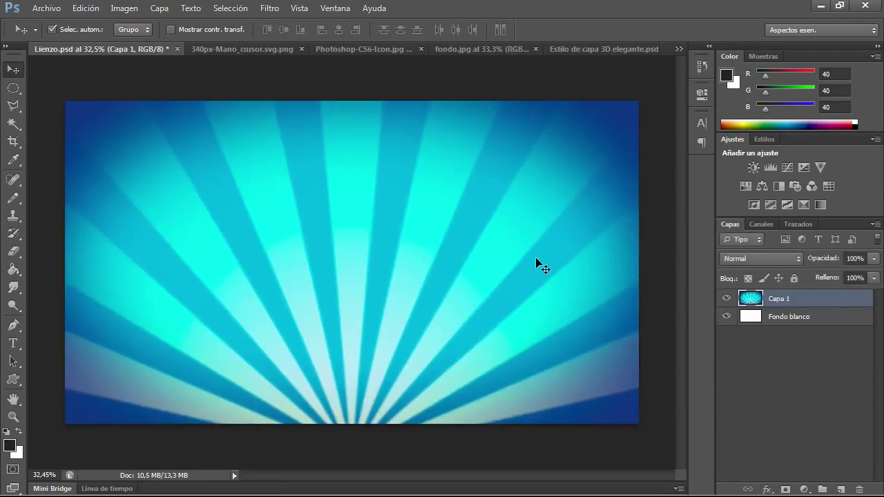
# Type 'EFECTO 3D' on the canvas and centre it near the top as layer Efecto 3d.
pyautogui.click(14, 342)
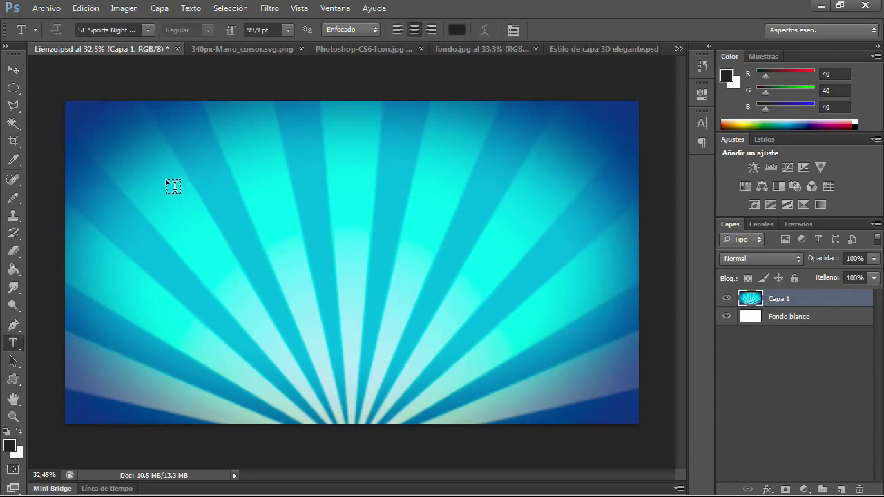
pyautogui.click(174, 186)
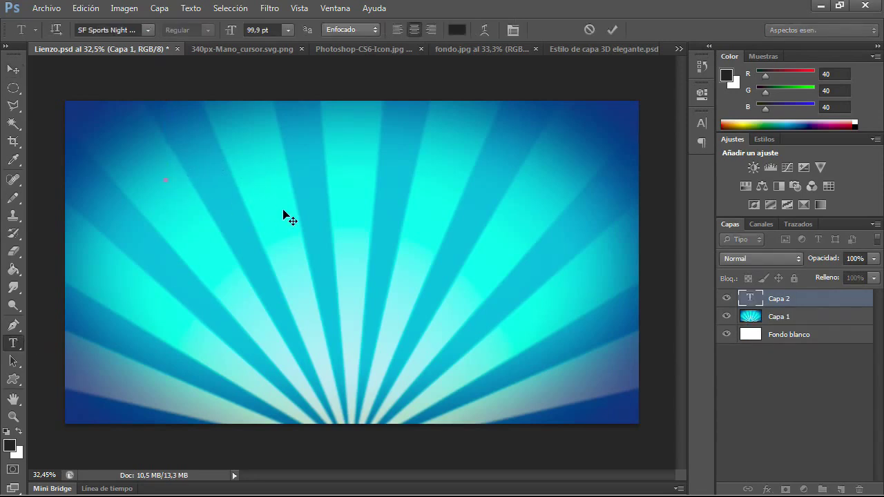
pyautogui.write('EF')
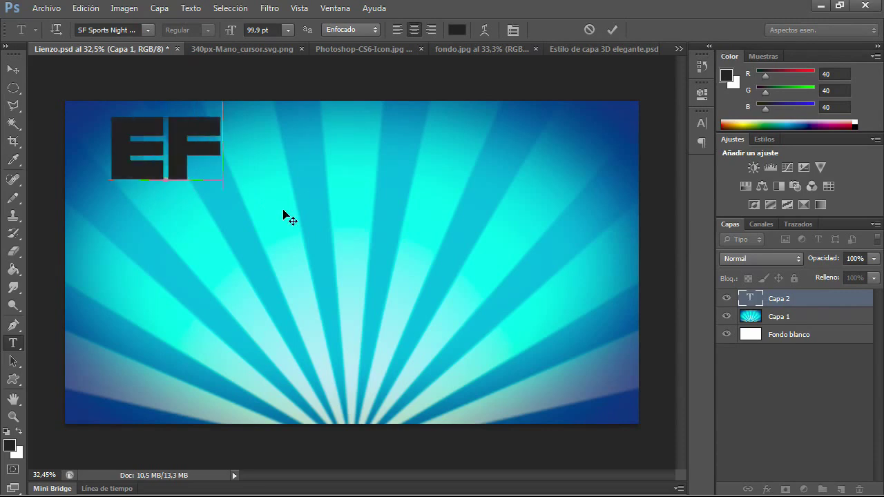
pyautogui.write('ECTOS')
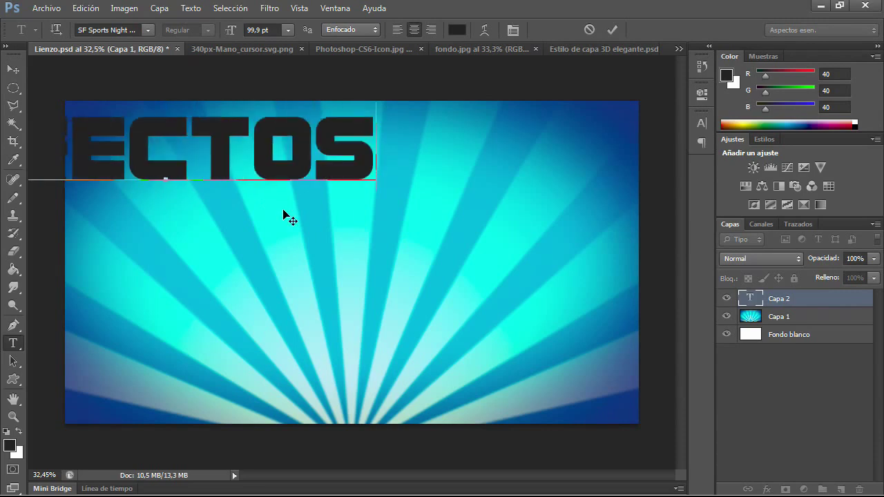
pyautogui.press('BackSpace')
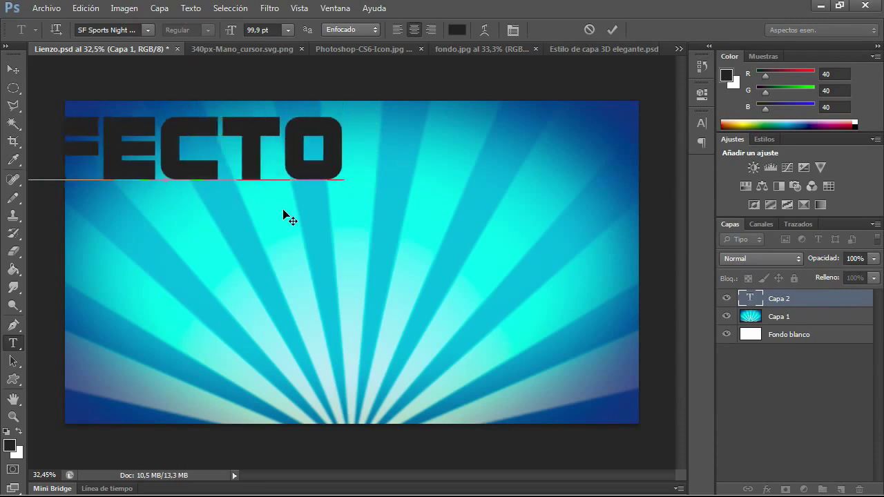
pyautogui.write('3D')
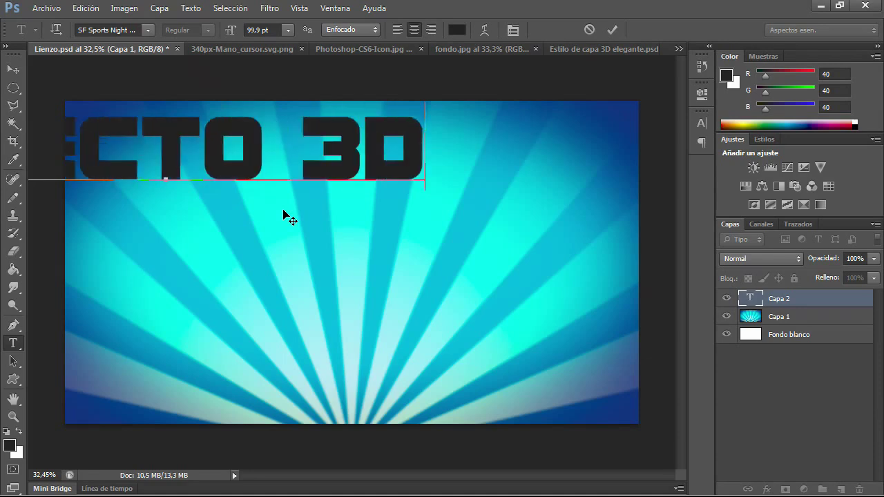
pyautogui.click(13, 69)
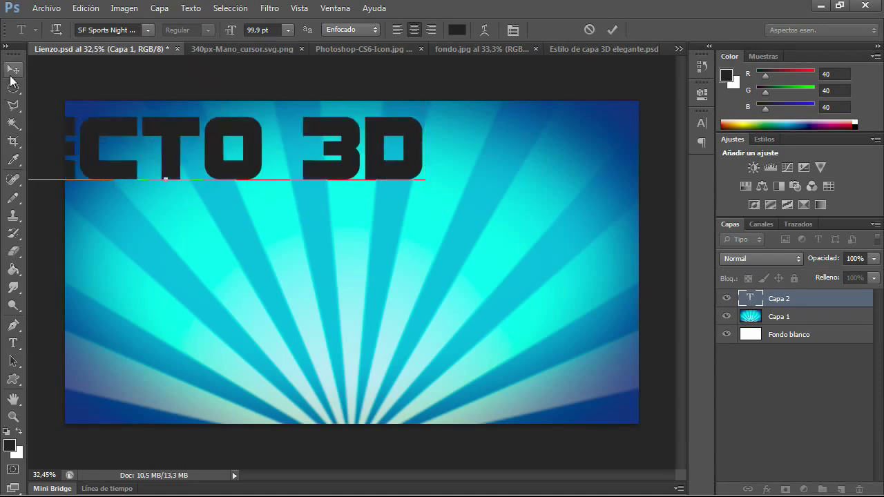
pyautogui.moveTo(254, 158); pyautogui.dragTo(436, 166)
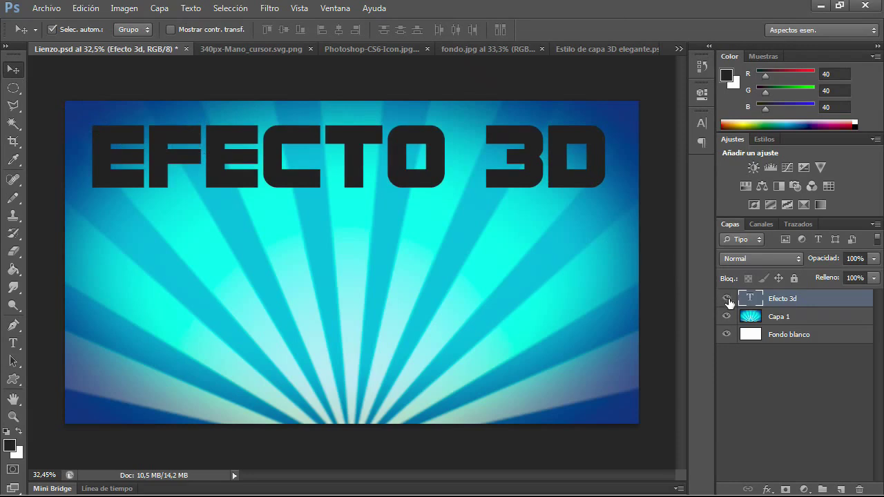
# Recolour the EFECTO 3D title text bright lime green.
pyautogui.doubleClick(750, 304)
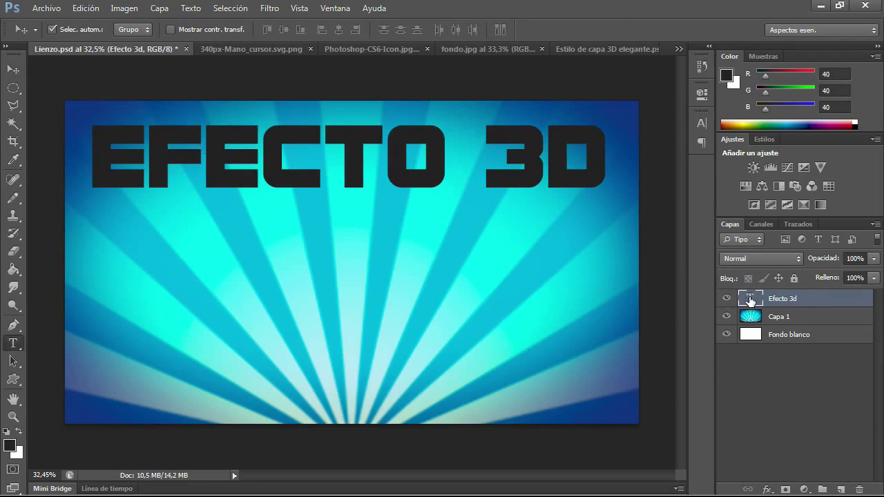
pyautogui.click(460, 29)
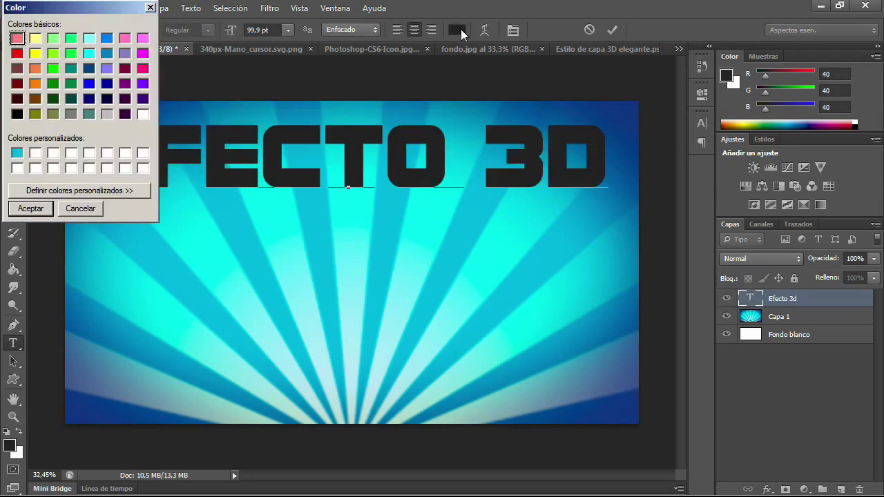
pyautogui.click(28, 209)
pyautogui.click(366, 143)
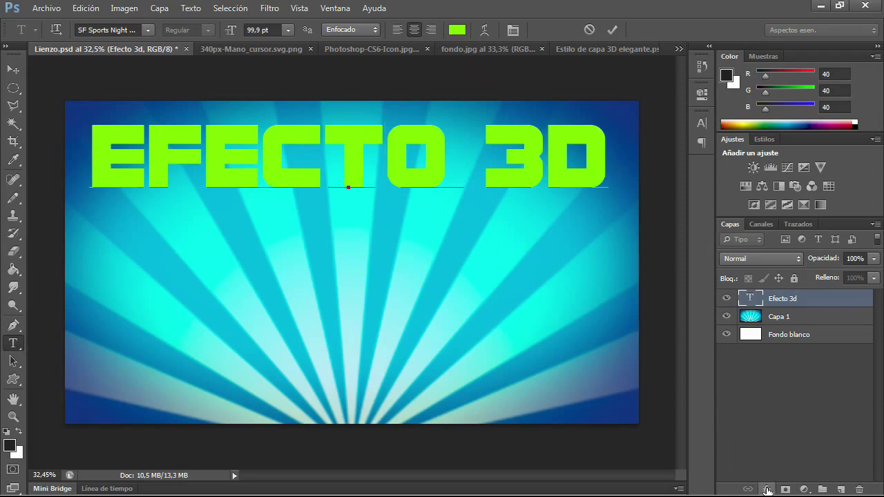
pyautogui.click(767, 490)
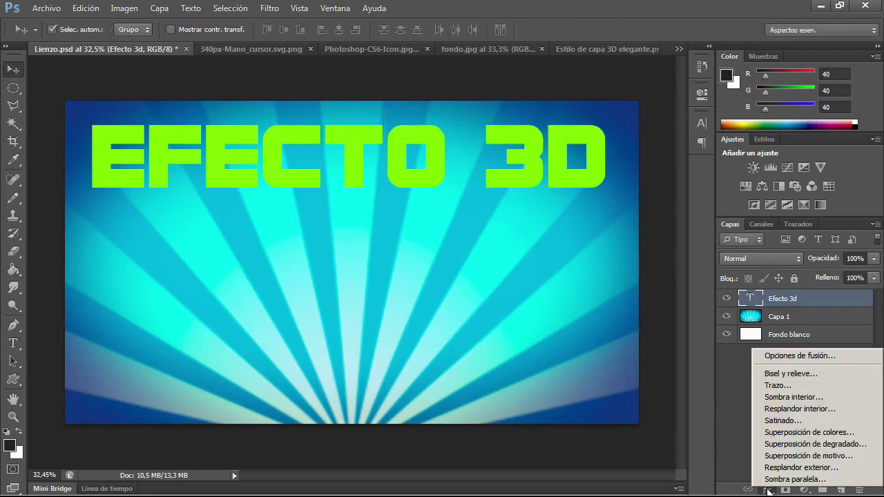
pyautogui.click(768, 489)
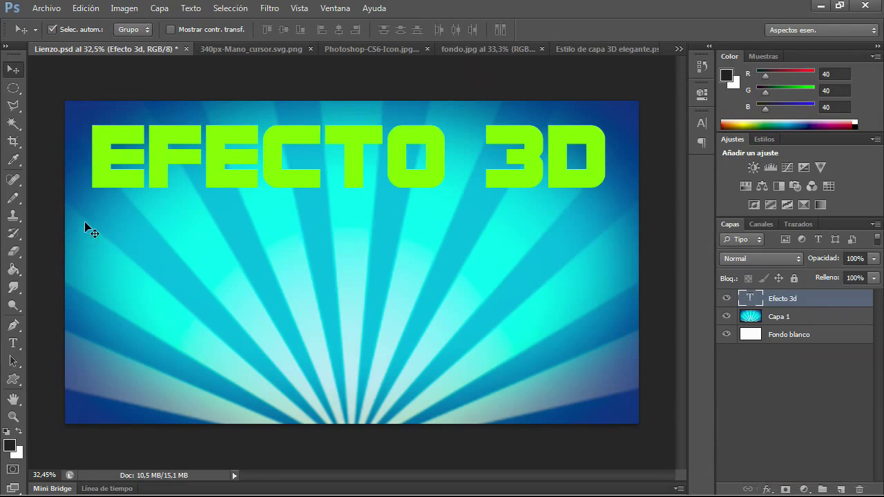
# Type the subtitle 'con estilos de capa' at 36 pt below the title.
pyautogui.click(13, 343)
pyautogui.click(256, 243)
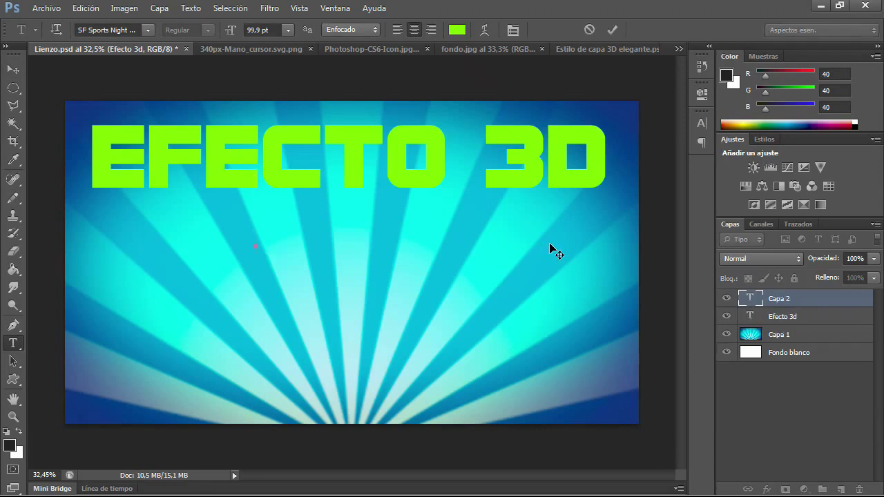
pyautogui.write('con')
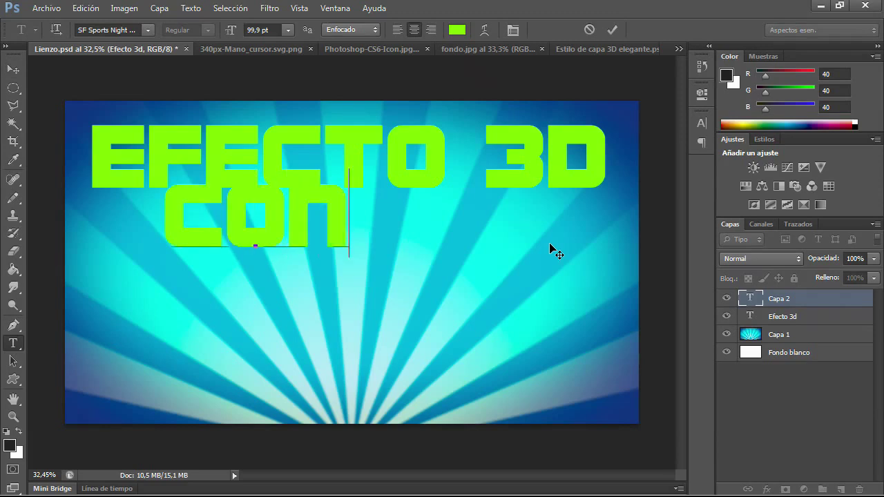
pyautogui.press('BackSpace')
pyautogui.press('BackSpace')
pyautogui.press('BackSpace')
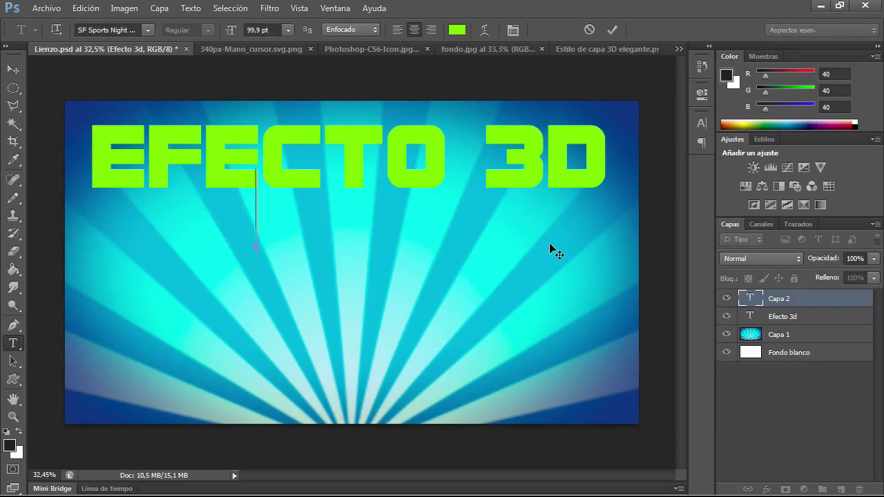
pyautogui.click(291, 29)
pyautogui.click(266, 179)
pyautogui.write('c')
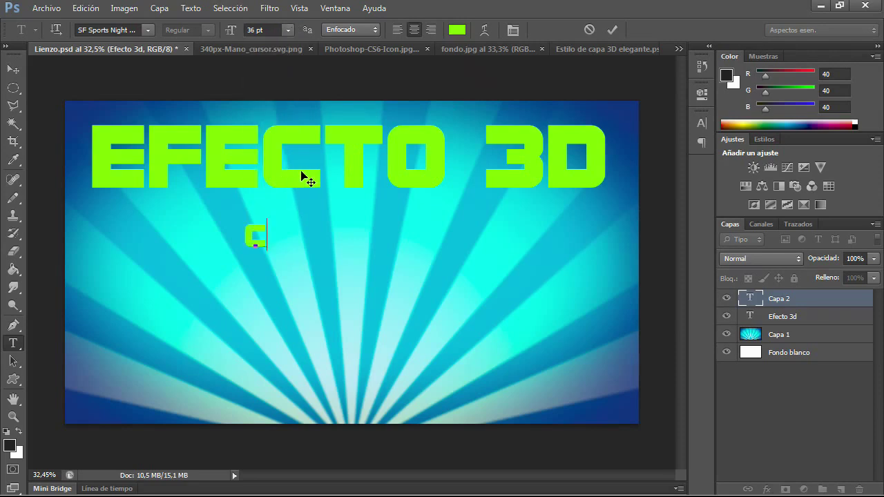
pyautogui.write('on esti')
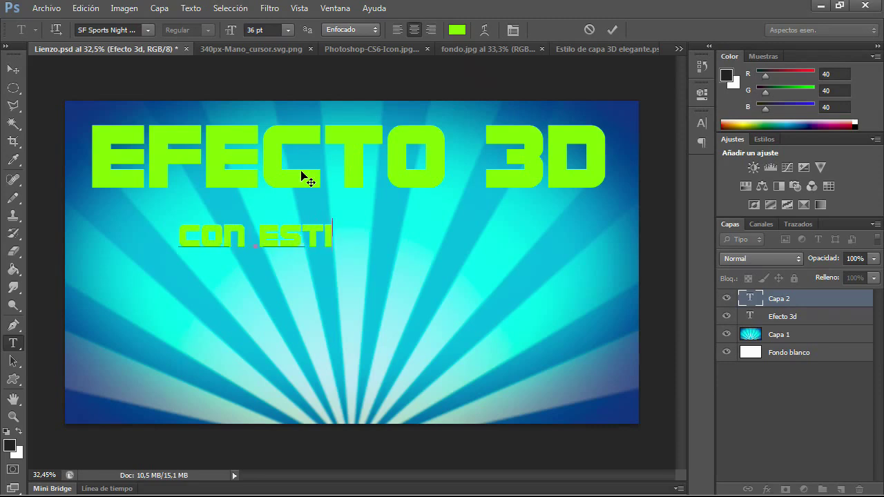
pyautogui.write('los de cap')
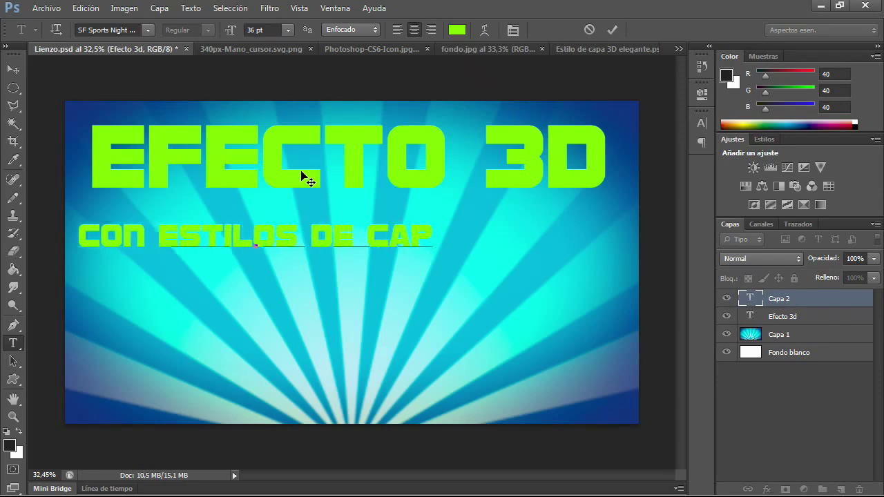
pyautogui.write('a')
# Make the subtitle white and centre it beneath EFECTO 3D.
pyautogui.moveTo(76, 220); pyautogui.dragTo(443, 235)
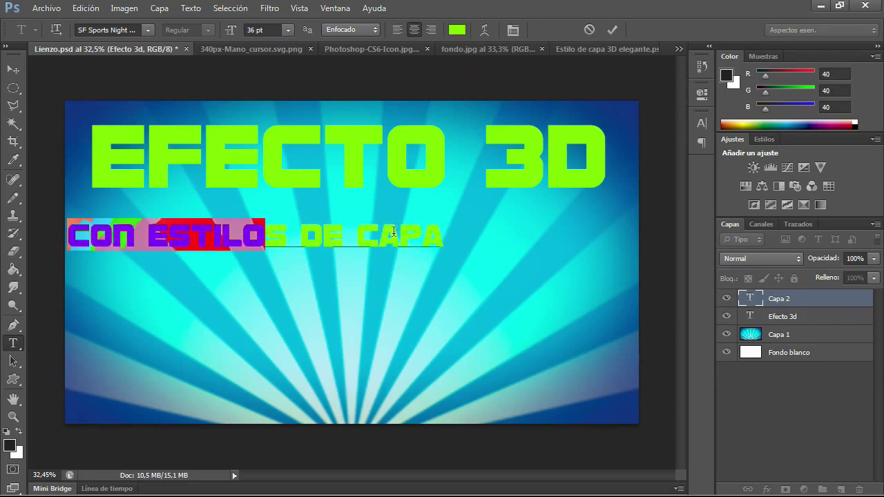
pyautogui.click(457, 30)
pyautogui.click(143, 114)
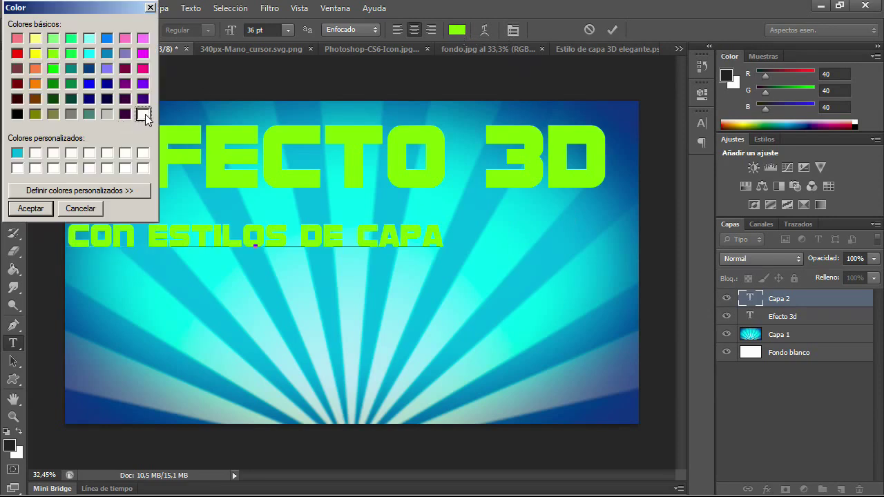
pyautogui.click(30, 208)
pyautogui.click(13, 69)
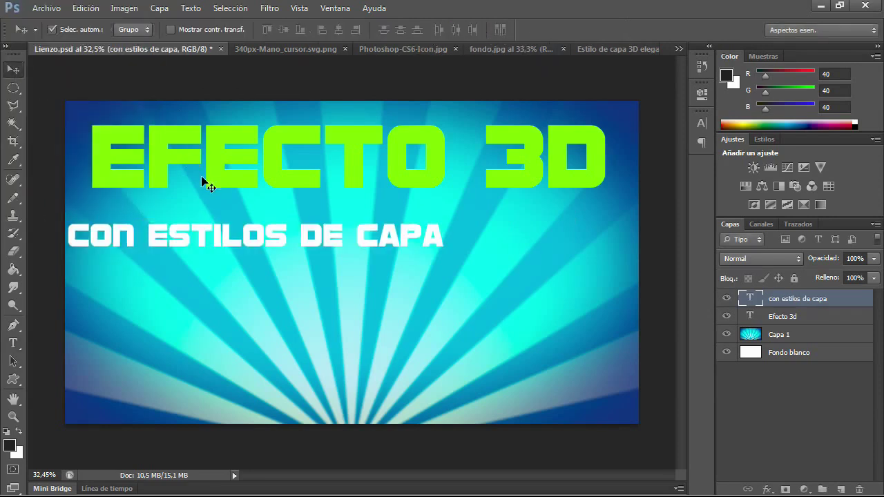
pyautogui.moveTo(257, 240); pyautogui.dragTo(341, 222)
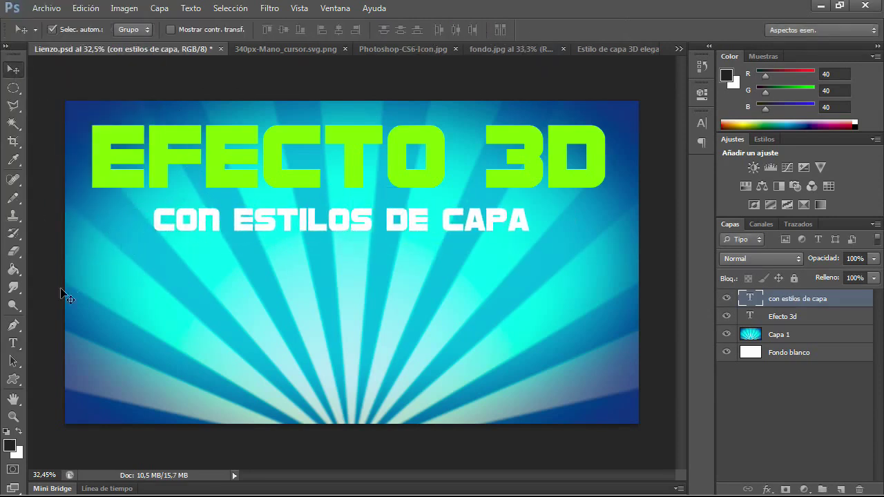
# Change the subtitle font to Rabbit Hole.
pyautogui.click(13, 343)
pyautogui.moveTo(157, 221); pyautogui.dragTo(535, 225)
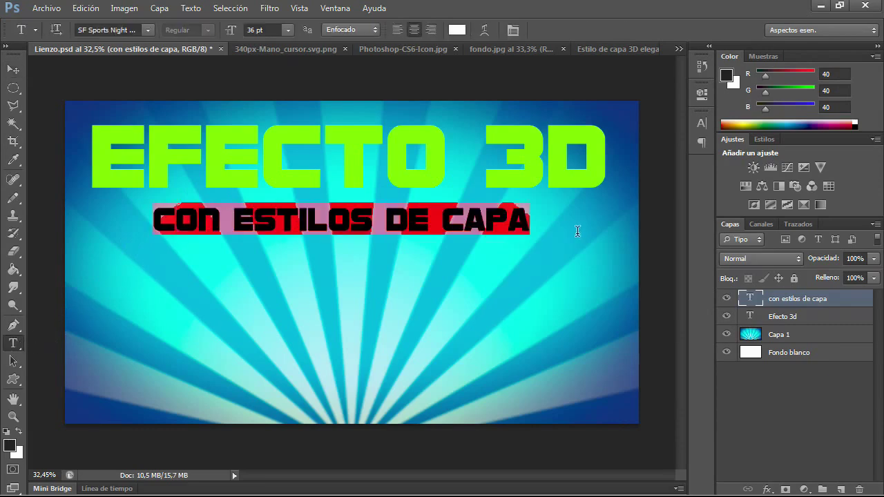
pyautogui.click(150, 30)
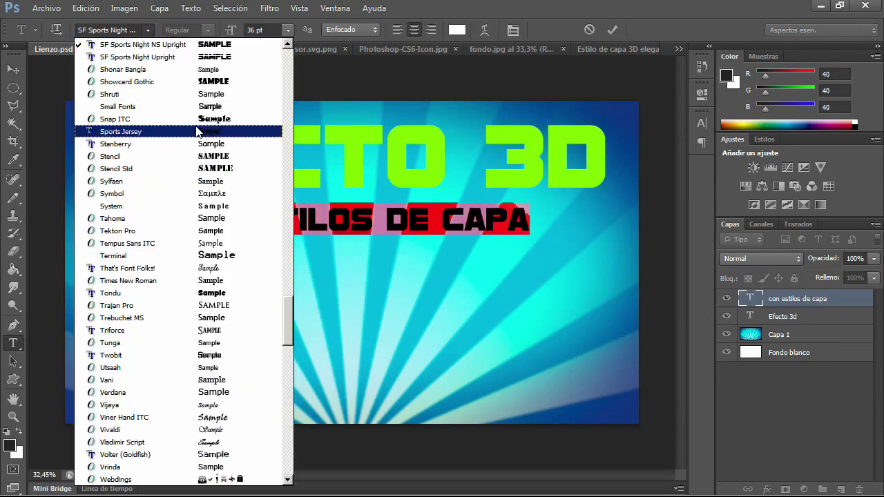
pyautogui.scroll(-7, 192, 157)
pyautogui.scroll(-5, 192, 158)
pyautogui.scroll(11, 191, 161)
pyautogui.scroll(5, 190, 162)
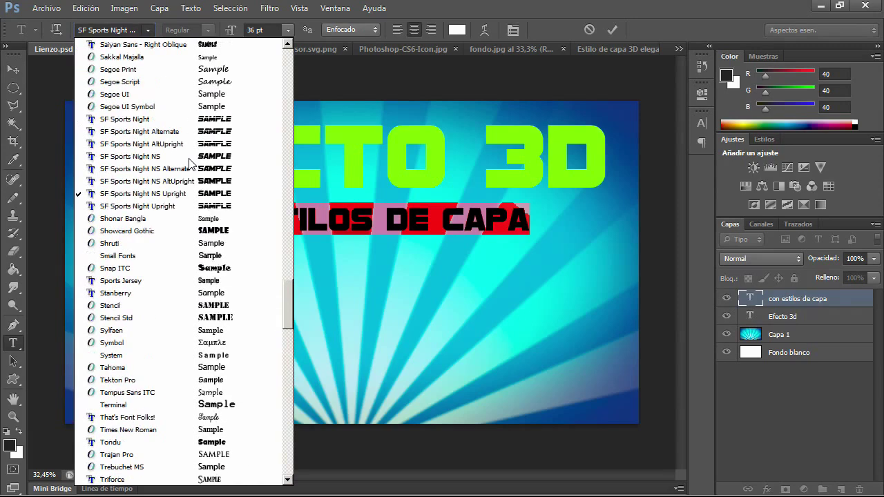
pyautogui.scroll(4, 188, 162)
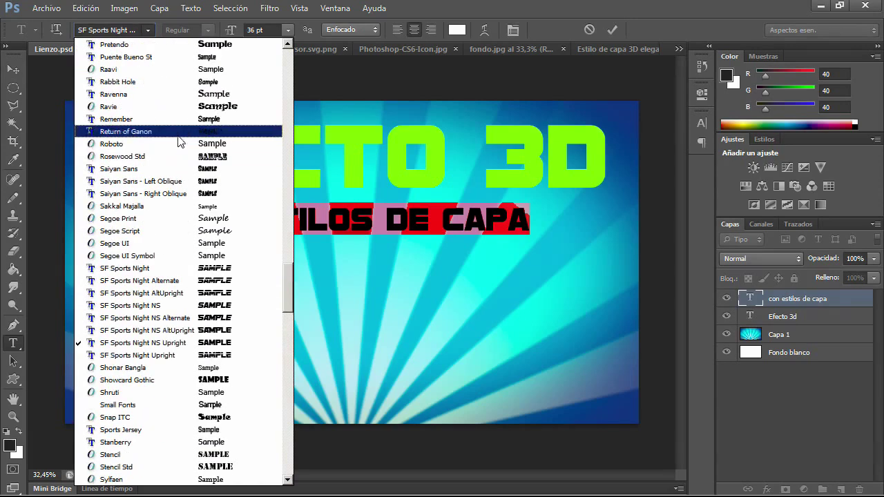
pyautogui.click(177, 85)
# Enlarge the subtitle to 63 pt and nudge it slightly lower.
pyautogui.click(281, 222)
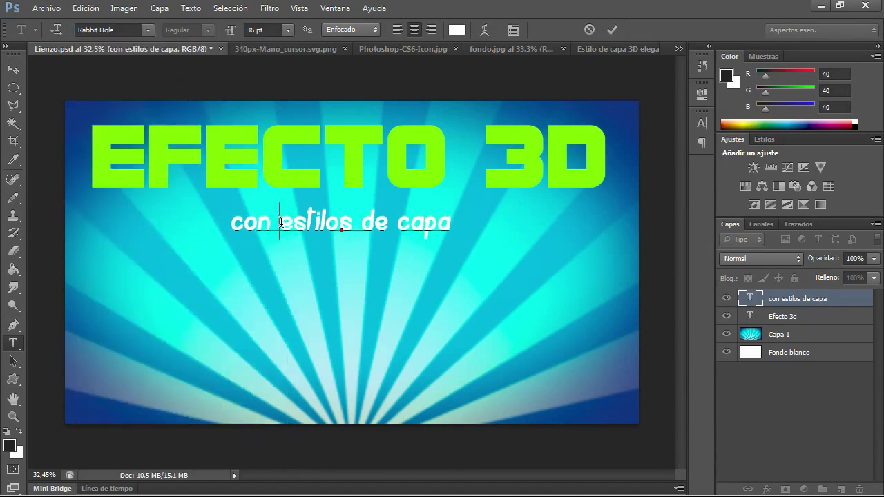
pyautogui.moveTo(233, 222); pyautogui.dragTo(454, 224)
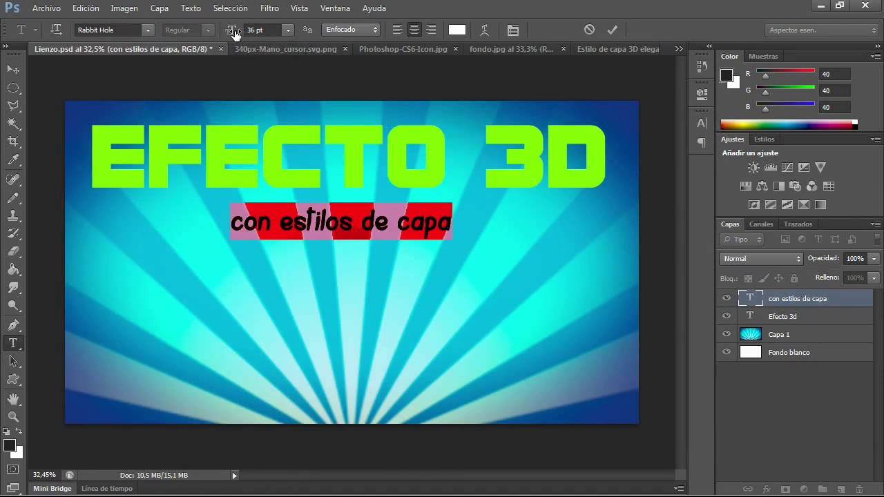
pyautogui.moveTo(232, 31)
pyautogui.mouseDown()
pyautogui.moveTo(261, 33)
pyautogui.moveTo(254, 35)
pyautogui.mouseUp()
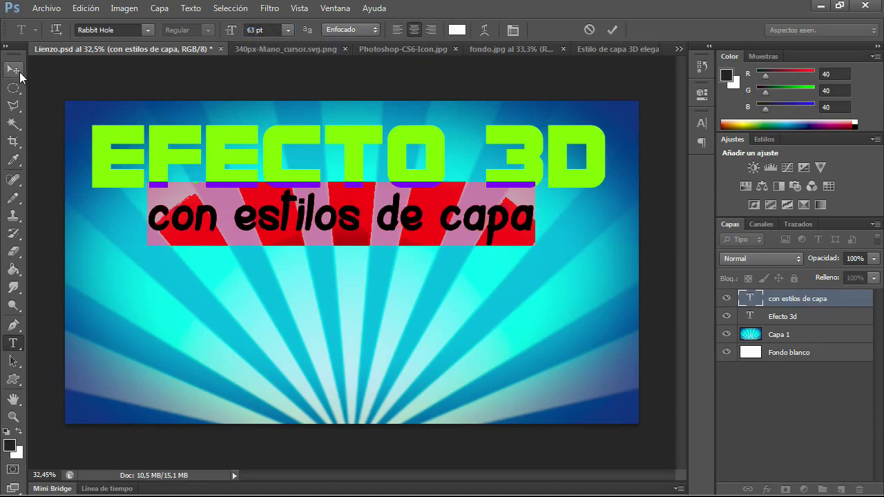
pyautogui.click(13, 70)
pyautogui.moveTo(350, 214); pyautogui.dragTo(352, 221)
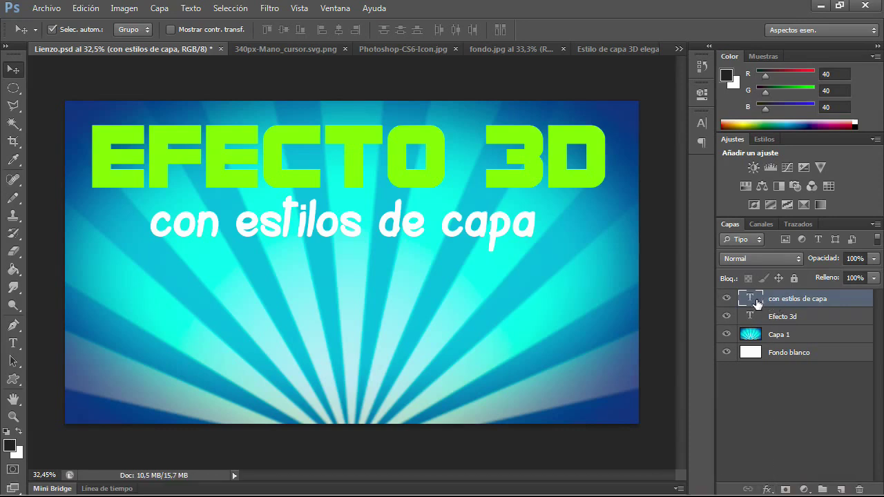
# Bring the Photoshop-CS6-Icon.jpg image into Lienzo.psd, accepting the colour conversion.
pyautogui.click(399, 50)
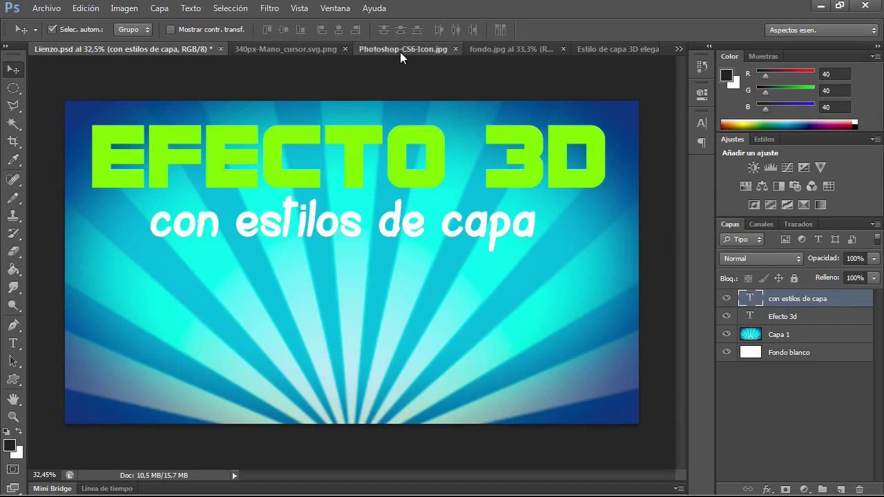
pyautogui.moveTo(333, 196); pyautogui.dragTo(360, 335)
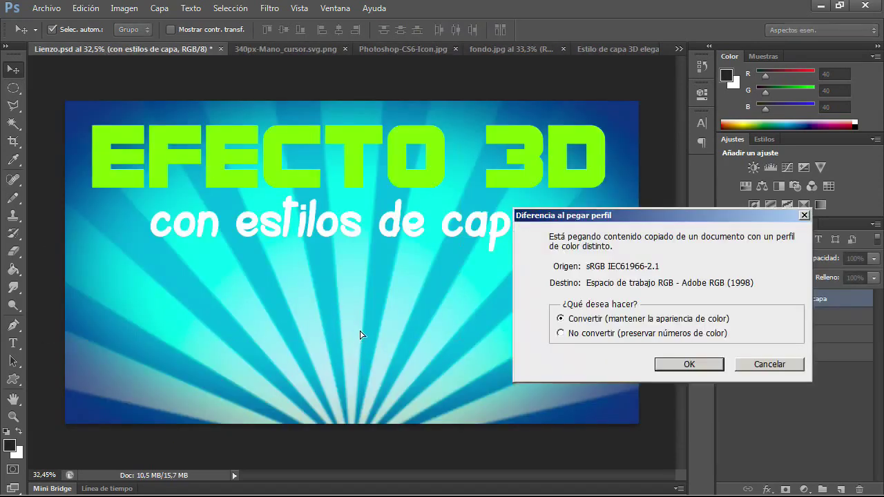
pyautogui.click(719, 366)
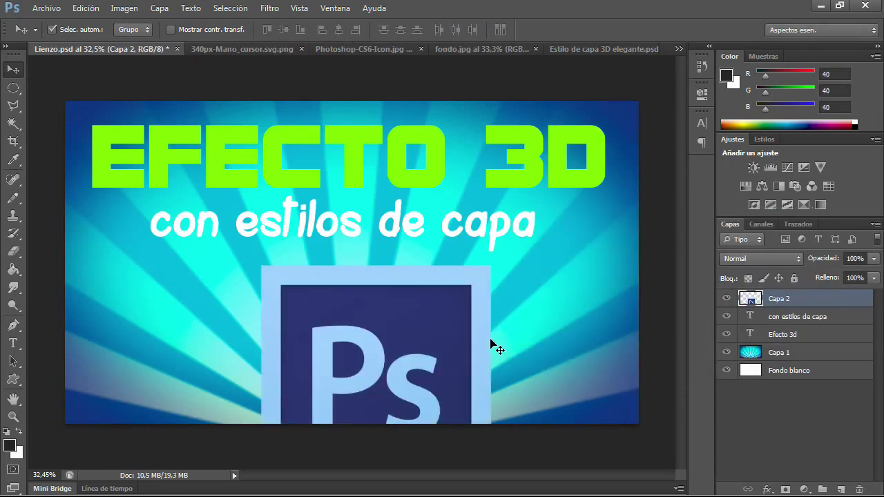
# Scale the Ps icon to 67.19% and centre it beneath the subtitle.
pyautogui.hotkey('ctrl', 't')
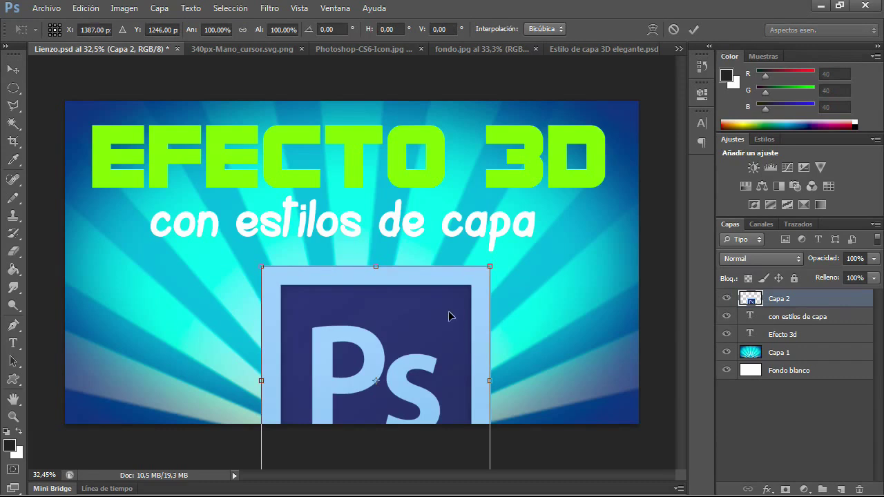
pyautogui.moveTo(448, 315); pyautogui.dragTo(429, 223)
pyautogui.click(100, 13)
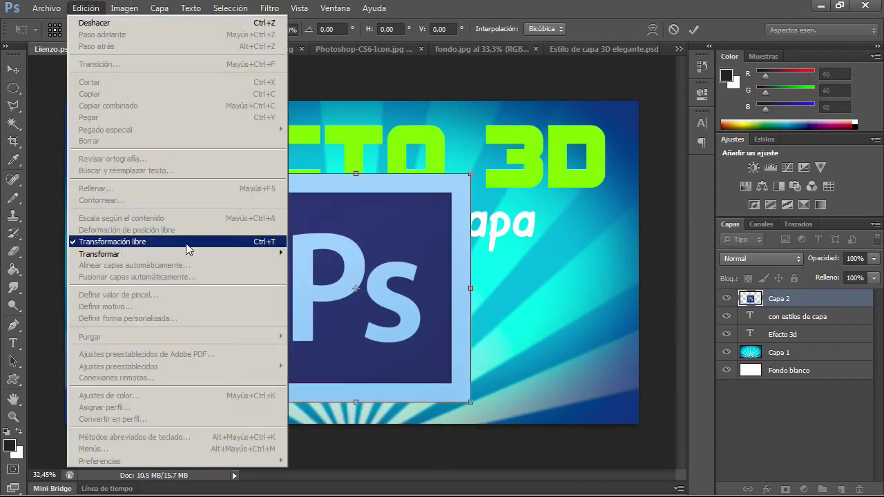
pyautogui.click(461, 192)
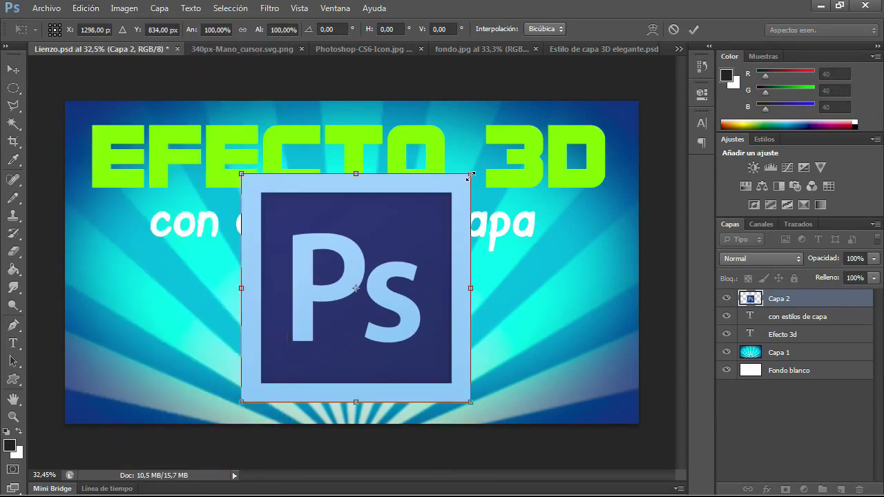
pyautogui.moveTo(471, 174)
pyautogui.mouseDown()
pyautogui.moveTo(378, 246)
pyautogui.moveTo(386, 242)
pyautogui.mouseUp()
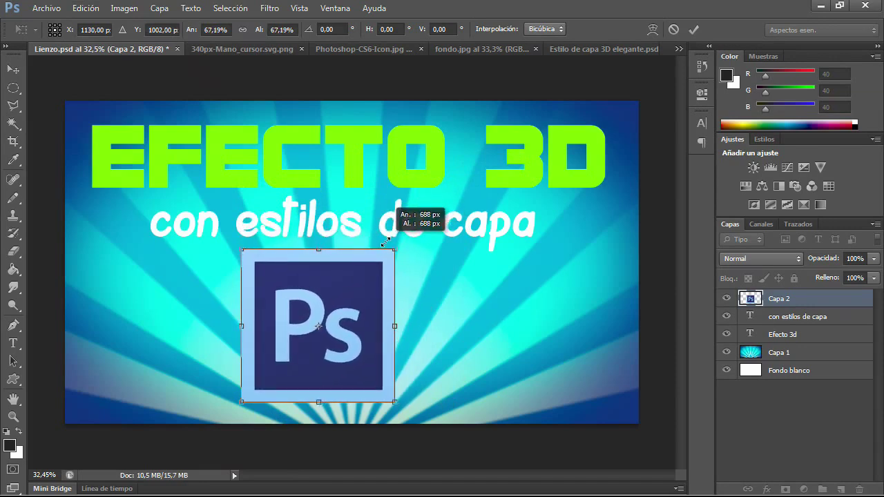
pyautogui.moveTo(385, 242); pyautogui.dragTo(385, 242)
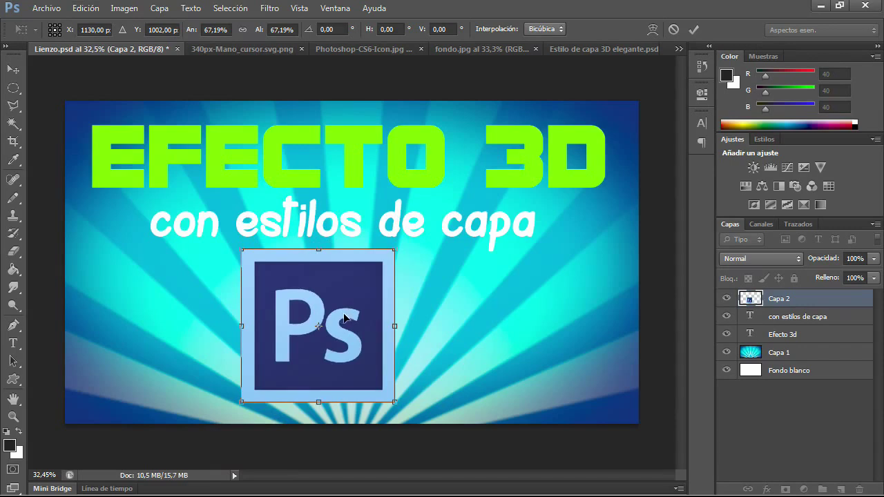
pyautogui.moveTo(344, 317); pyautogui.dragTo(374, 327)
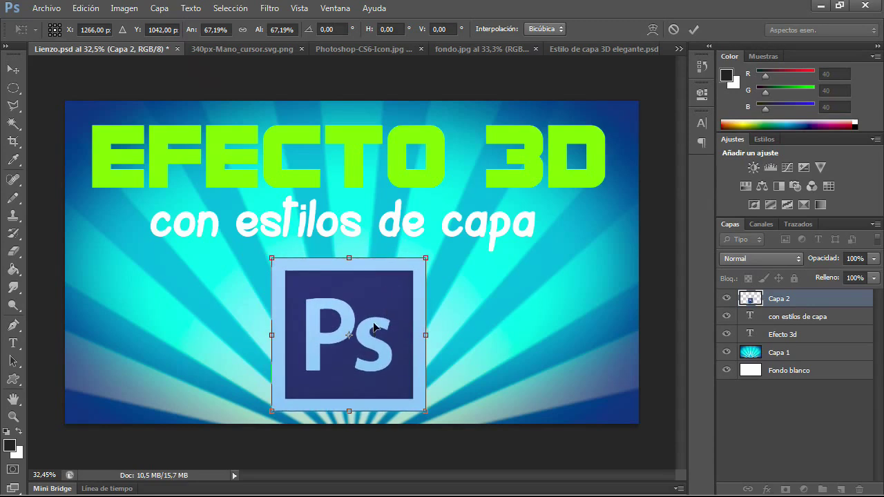
pyautogui.press('Return')
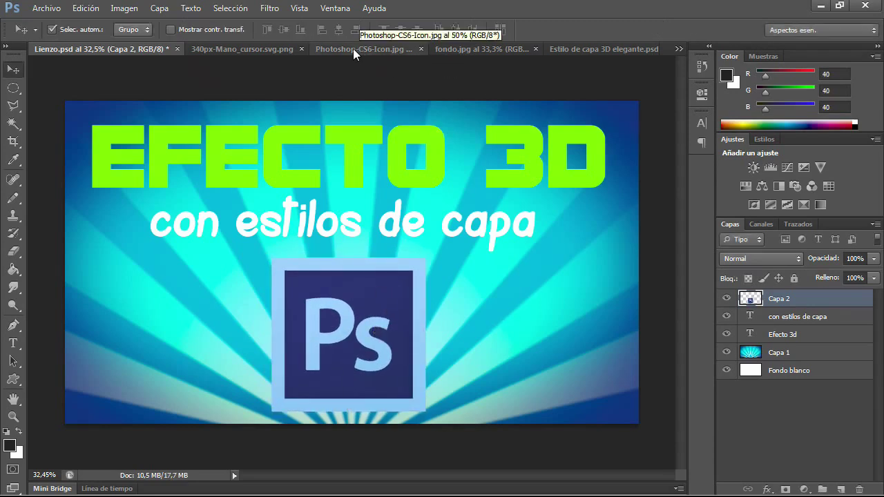
# Bring in the hand cursor, rotate it 79.37°, enlarge to 168.15%, and place it lower left.
pyautogui.click(257, 46)
pyautogui.moveTo(332, 212)
pyautogui.mouseDown()
pyautogui.moveTo(111, 83)
pyautogui.moveTo(196, 327)
pyautogui.mouseUp()
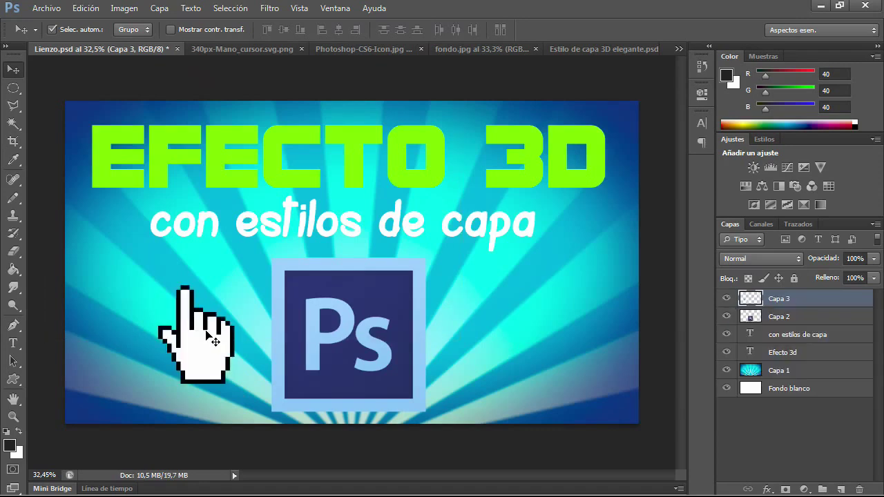
pyautogui.hotkey('ctrl', 't')
pyautogui.moveTo(245, 275); pyautogui.dragTo(273, 376)
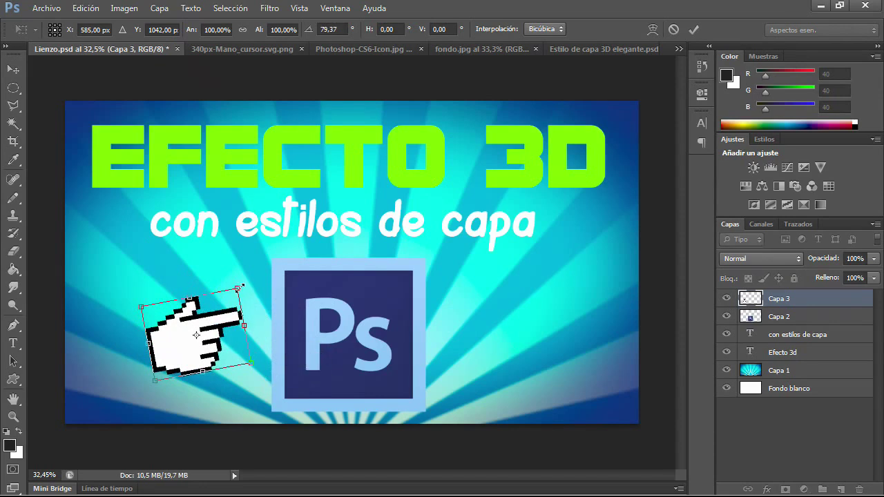
pyautogui.moveTo(240, 285); pyautogui.dragTo(283, 252)
pyautogui.moveTo(302, 232); pyautogui.dragTo(304, 230)
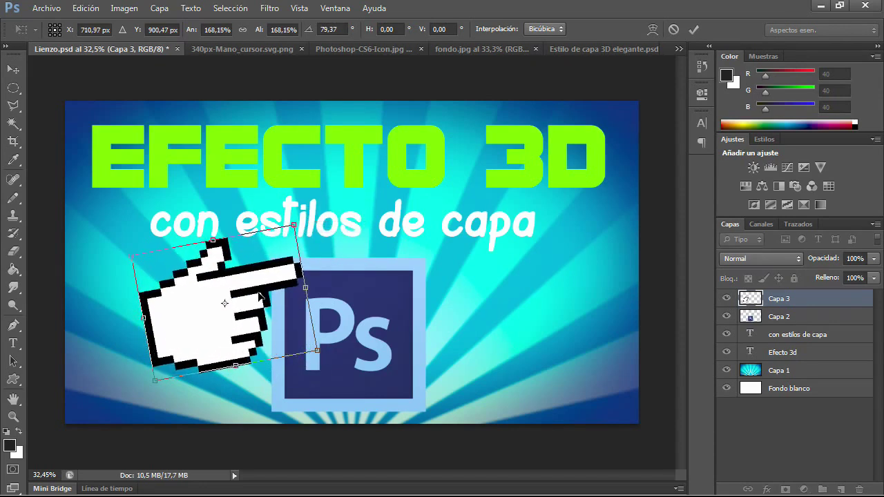
pyautogui.moveTo(256, 300); pyautogui.dragTo(204, 336)
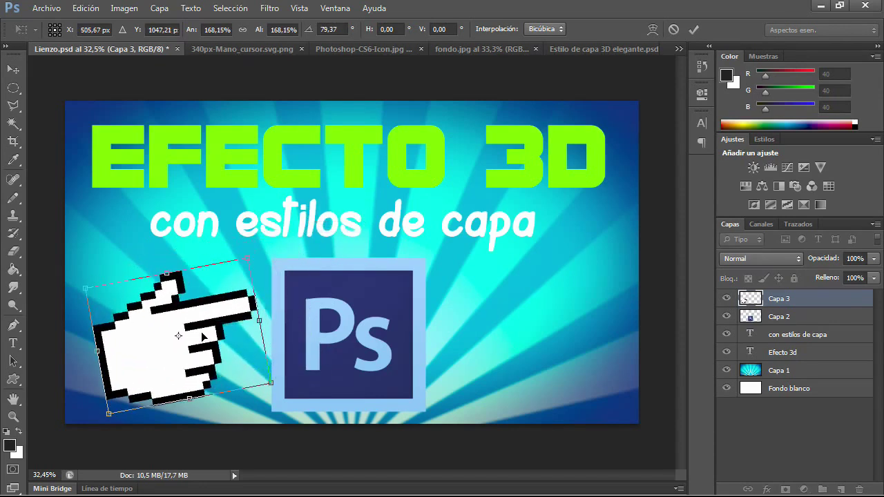
pyautogui.press('Return')
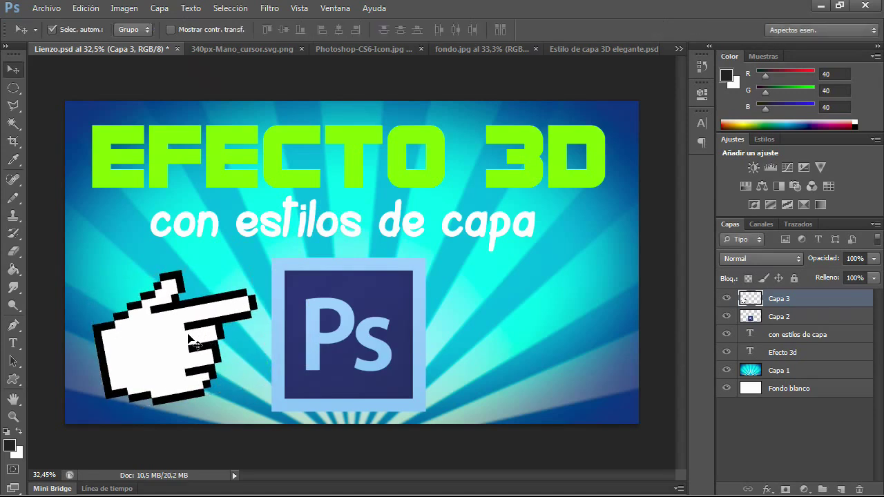
# Duplicate the hand as Capa 3 copia, flip it horizontally, and move it right of the icon.
pyautogui.rightClick(795, 301)
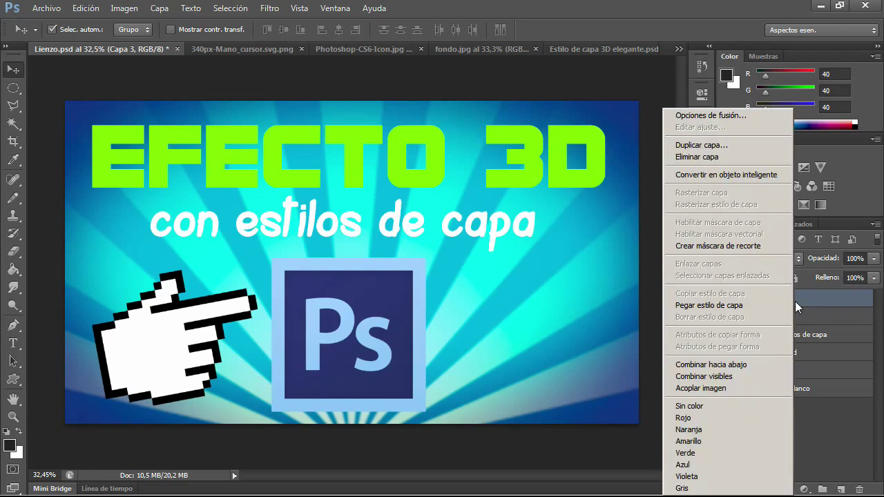
pyautogui.click(709, 146)
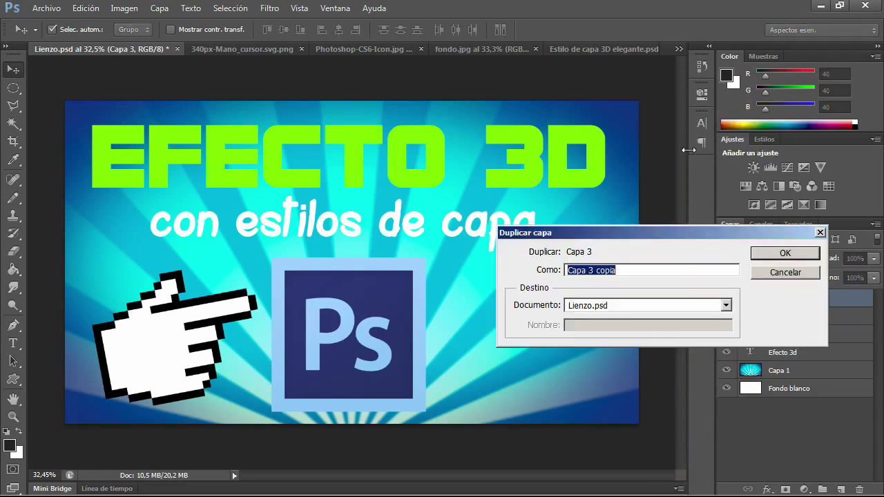
pyautogui.click(801, 257)
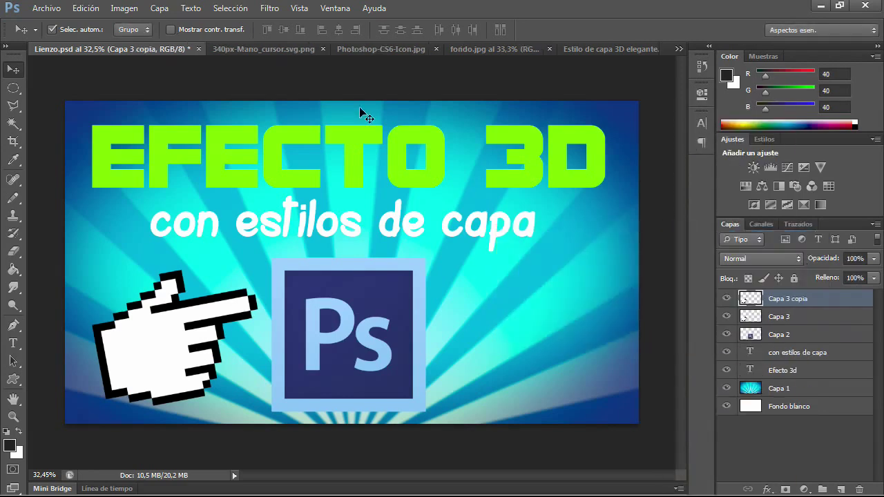
pyautogui.click(86, 8)
pyautogui.moveTo(99, 254)
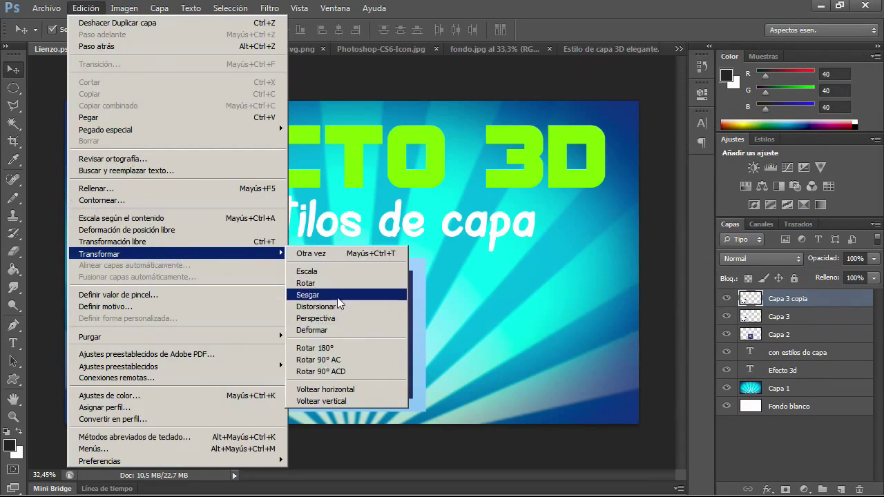
pyautogui.click(339, 391)
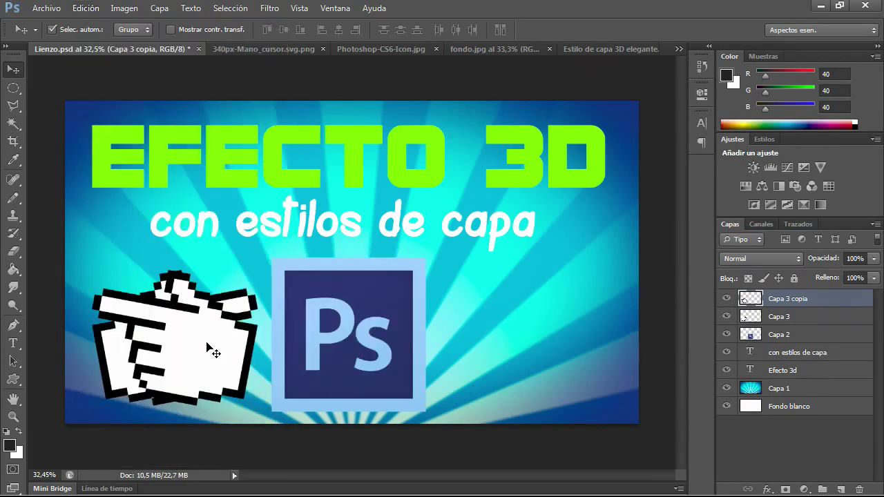
pyautogui.moveTo(213, 348); pyautogui.dragTo(553, 345)
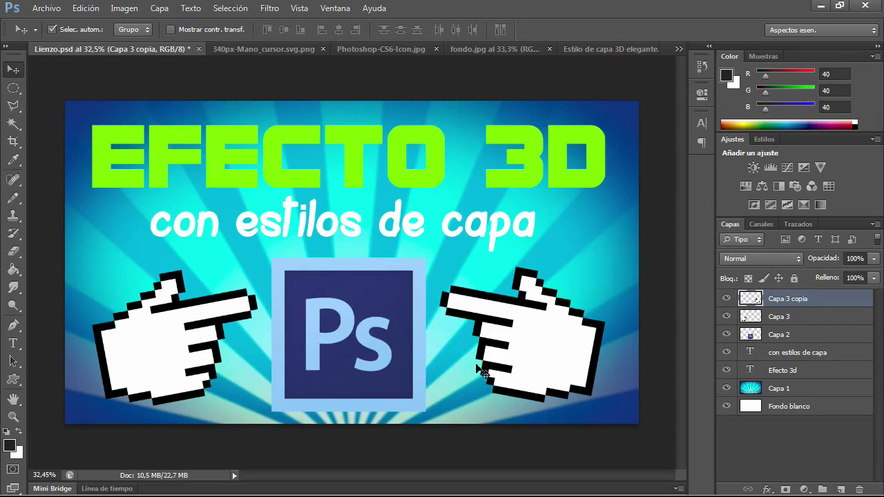
# Rename the hand layers 'cursor derecho' and 'cursor izquierdo'.
pyautogui.doubleClick(796, 298)
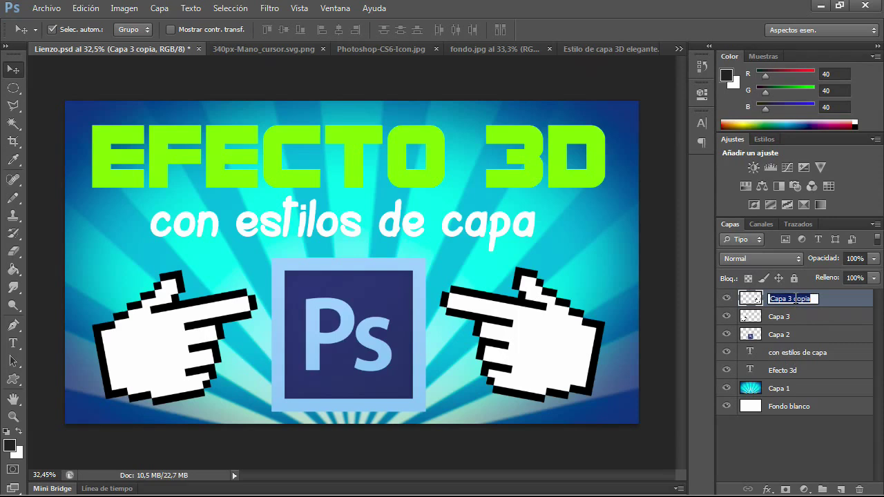
pyautogui.write('cursor derecho')
pyautogui.press('Return')
pyautogui.doubleClick(780, 316)
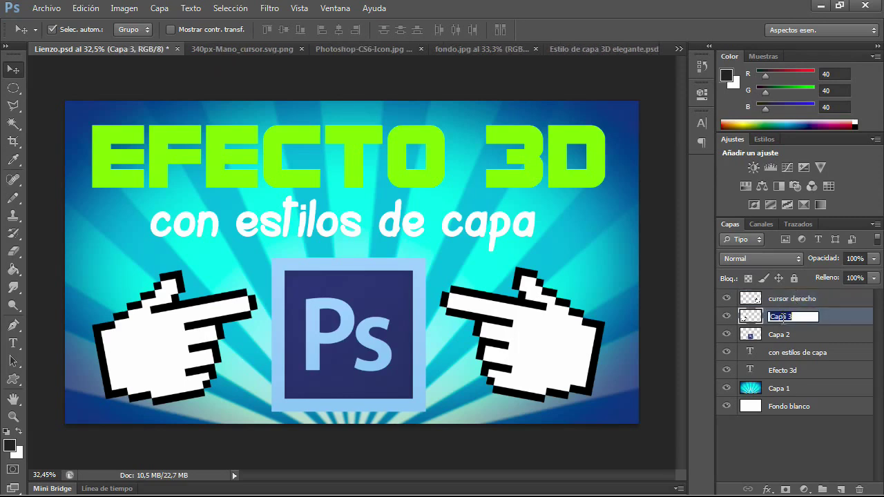
pyautogui.write('c')
pyautogui.write('cursor izqui')
pyautogui.write('erdo')
pyautogui.press('Return')
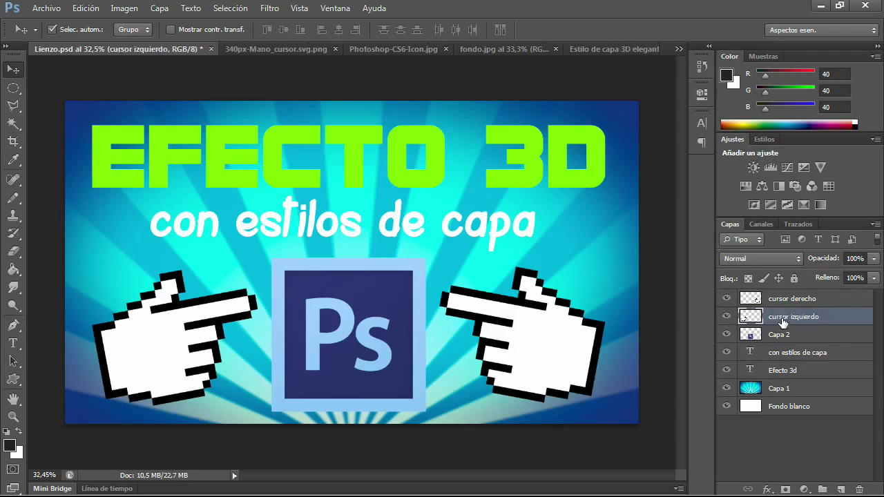
# Reorder layers so Efecto 3d is on top with con estilos de capa beneath it.
pyautogui.moveTo(794, 303); pyautogui.dragTo(793, 326)
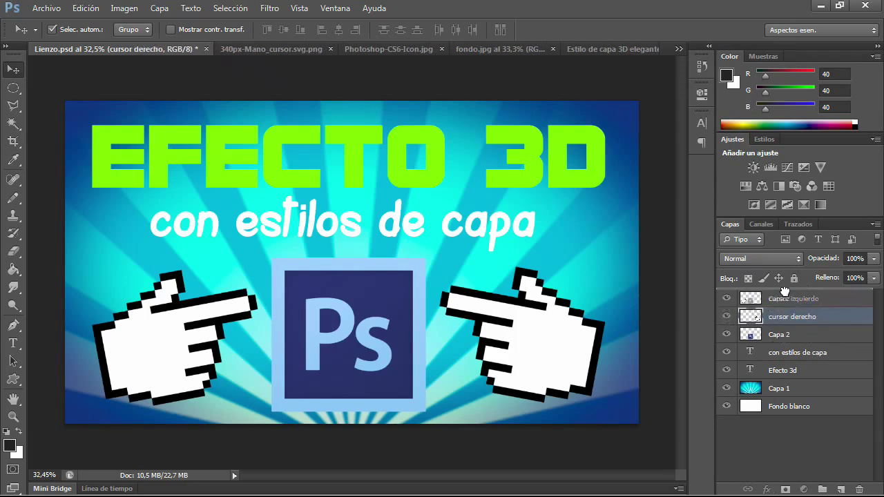
pyautogui.moveTo(782, 335); pyautogui.dragTo(787, 295)
pyautogui.moveTo(794, 371); pyautogui.dragTo(786, 295)
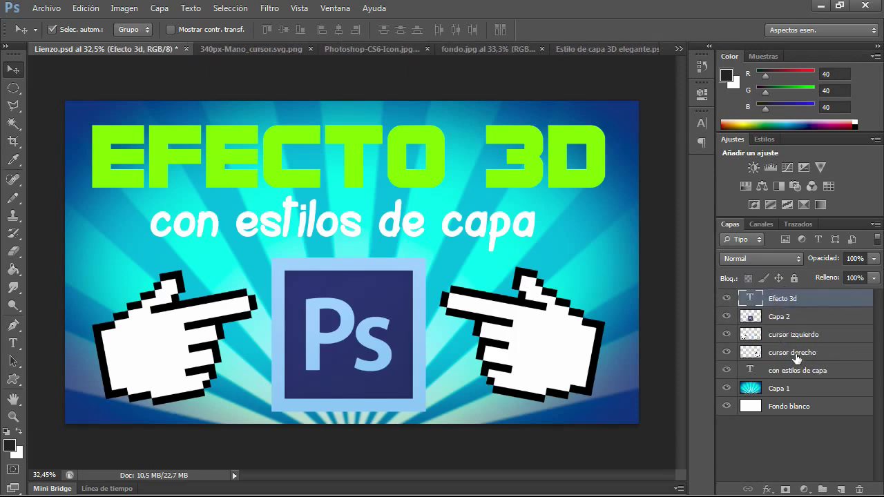
pyautogui.moveTo(793, 370); pyautogui.dragTo(786, 315)
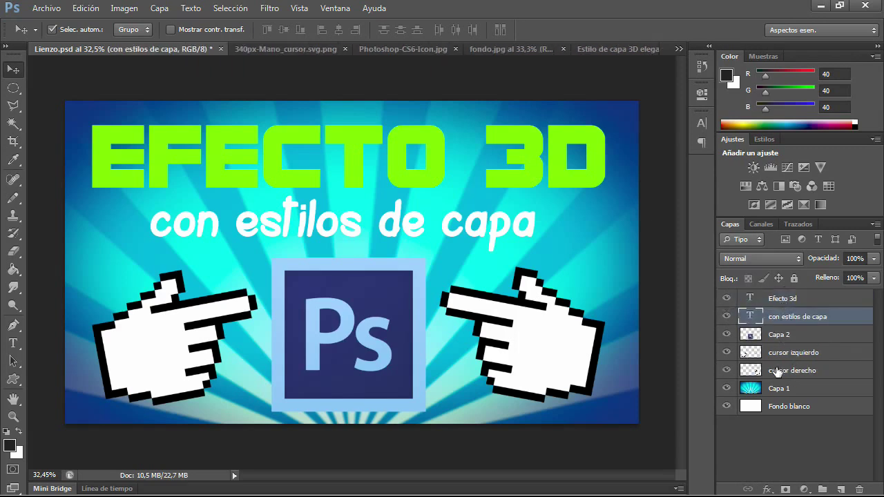
pyautogui.click(778, 297)
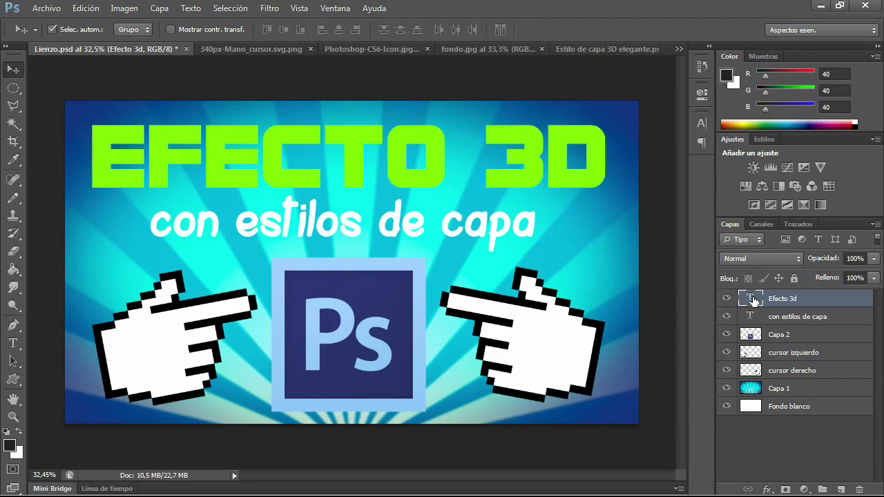
pyautogui.click(769, 489)
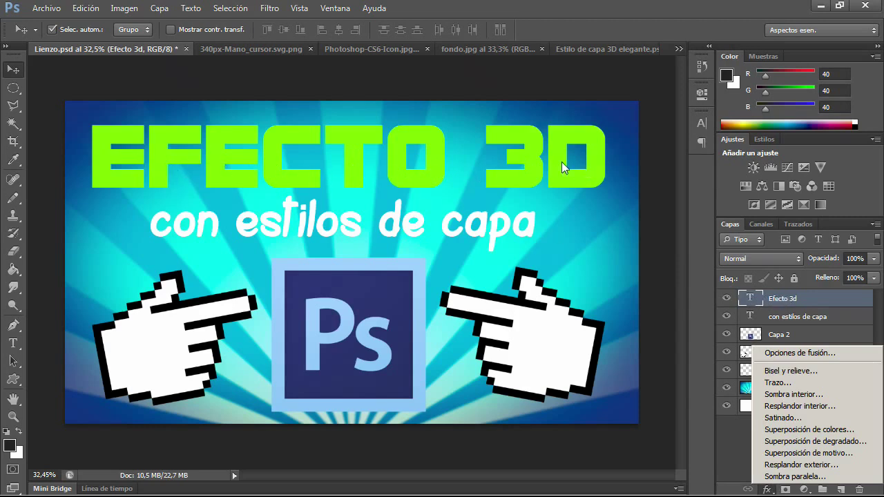
pyautogui.click(790, 395)
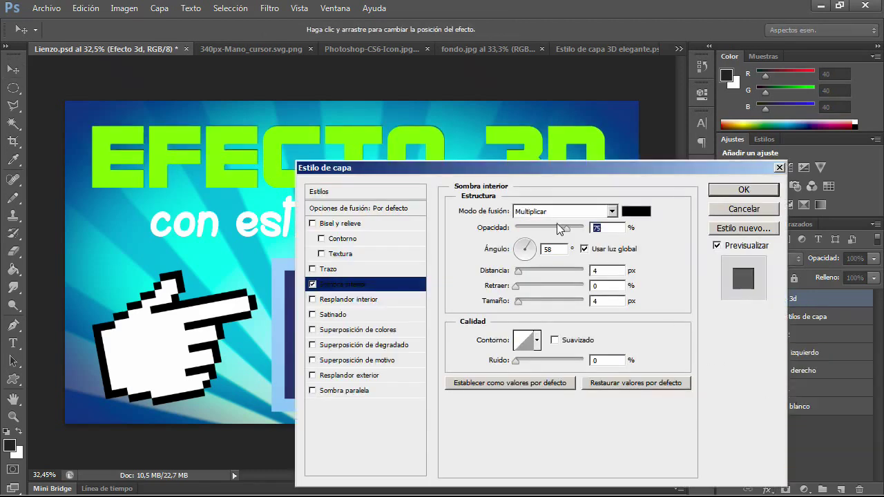
pyautogui.moveTo(554, 172); pyautogui.dragTo(602, 171)
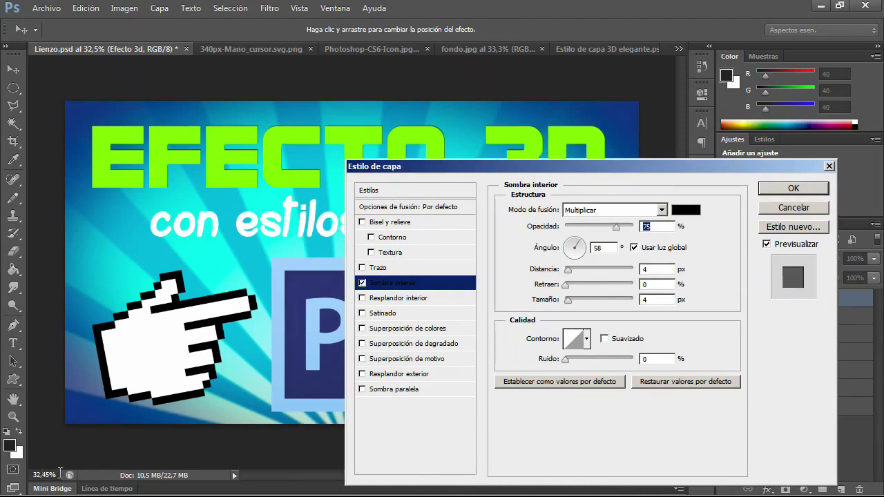
pyautogui.click(796, 208)
pyautogui.scroll(2, 384, 178)
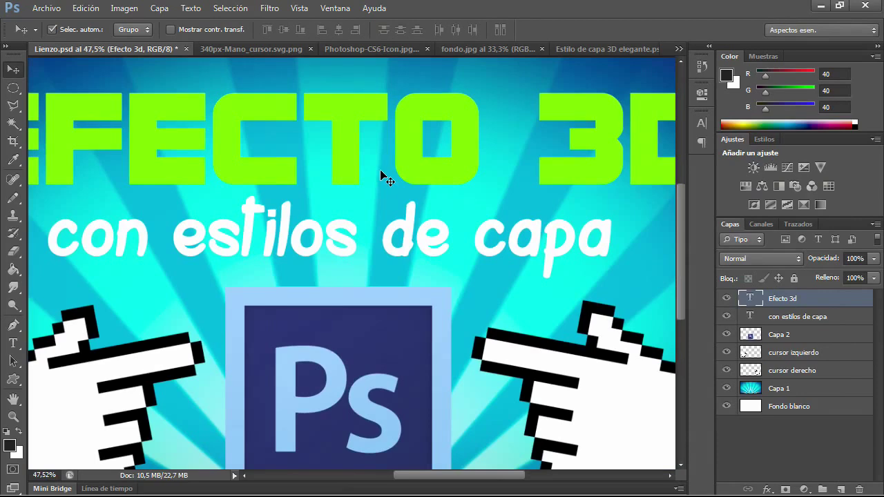
# Add an Inner Shadow layer style to the Efecto 3d text.
pyautogui.scroll(1, 384, 178)
pyautogui.scroll(1, 384, 178)
pyautogui.scroll(1, 384, 179)
pyautogui.scroll(2, 384, 179)
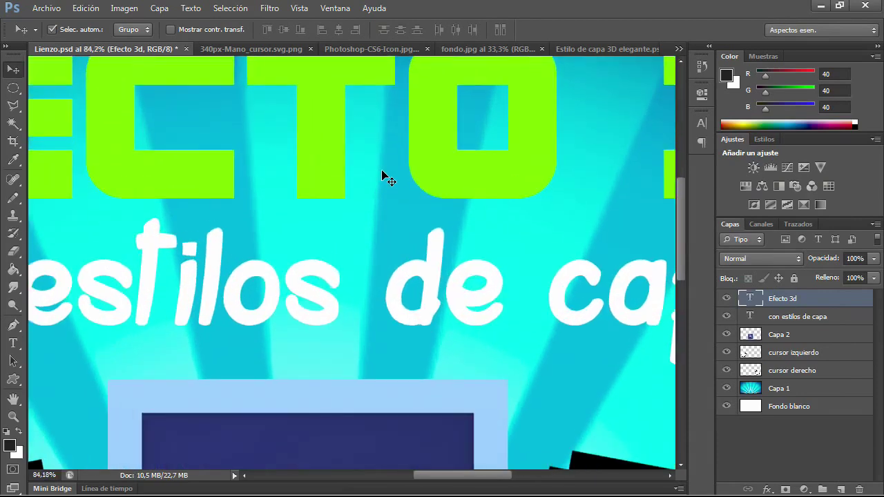
pyautogui.moveTo(446, 148); pyautogui.dragTo(441, 238)
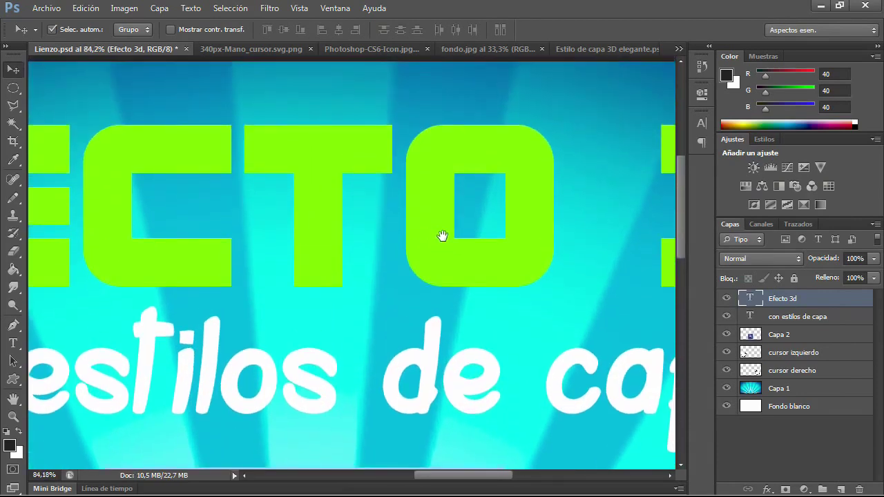
pyautogui.click(766, 488)
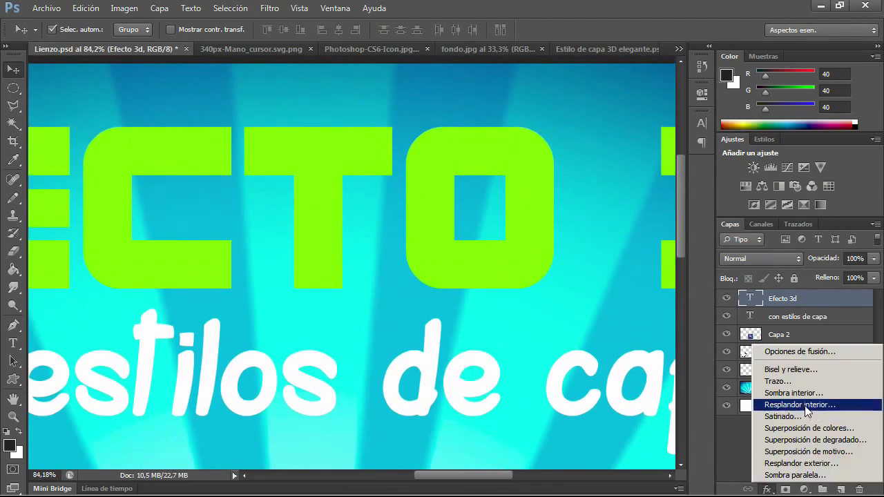
pyautogui.click(796, 395)
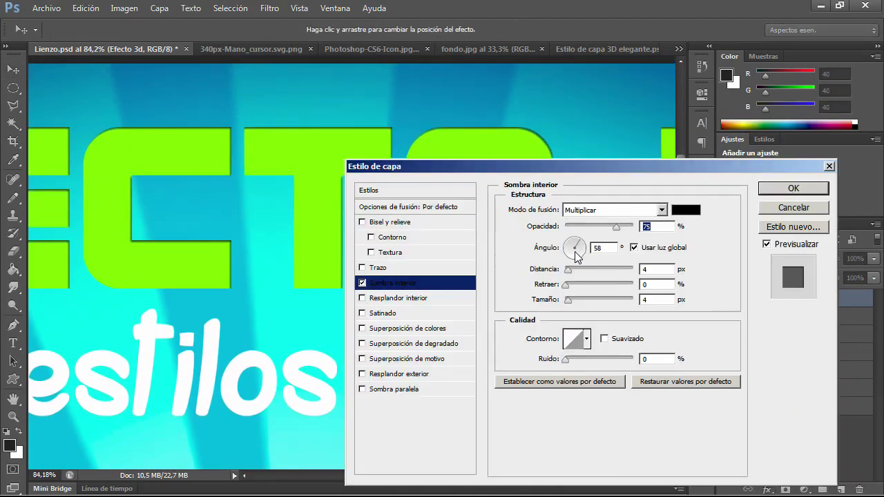
# Set the inner shadow to -90°, size 0, distance 2 px, no smoothing, and apply it.
pyautogui.moveTo(573, 258); pyautogui.dragTo(578, 275)
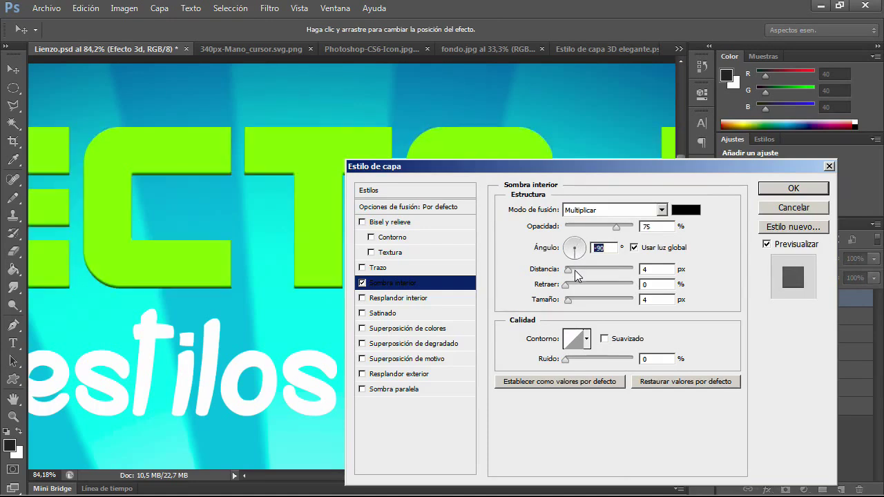
pyautogui.click(634, 247)
pyautogui.click(633, 248)
pyautogui.moveTo(568, 300); pyautogui.dragTo(549, 304)
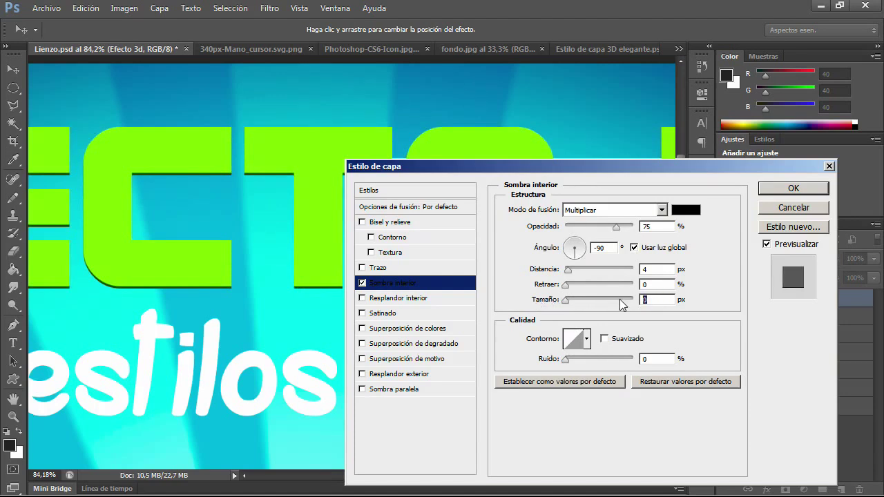
pyautogui.click(604, 339)
pyautogui.moveTo(568, 270); pyautogui.dragTo(571, 271)
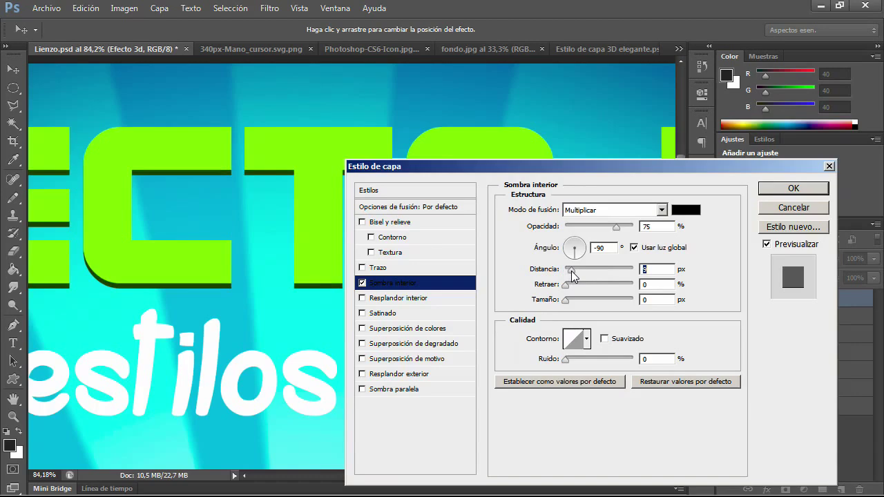
pyautogui.click(787, 188)
pyautogui.scroll(-2, 476, 202)
# Bring the top of the design into view and add a Bevel and Emboss effect to EFECTO 3D.
pyautogui.scroll(-1, 467, 199)
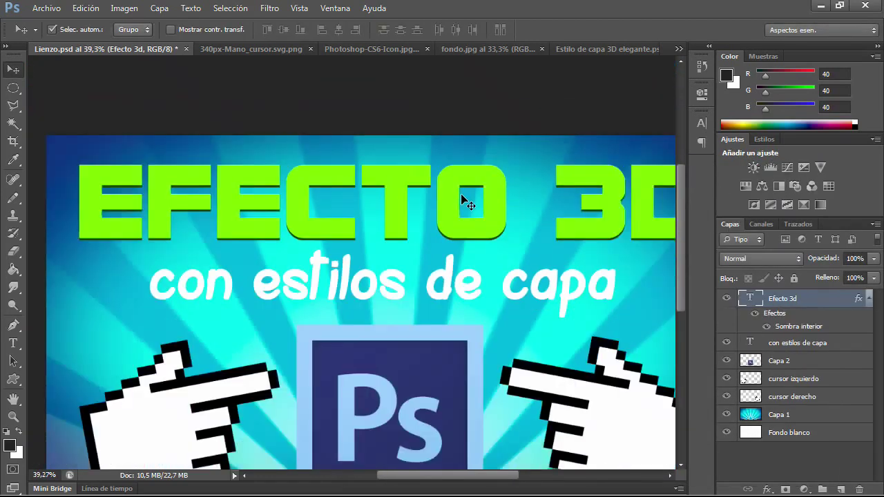
pyautogui.scroll(-1, 467, 200)
pyautogui.scroll(1, 467, 200)
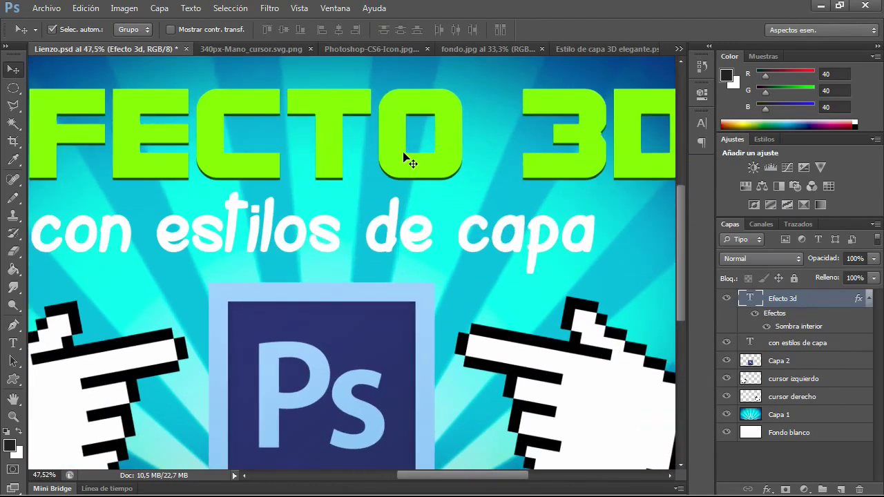
pyautogui.moveTo(393, 139); pyautogui.dragTo(432, 211)
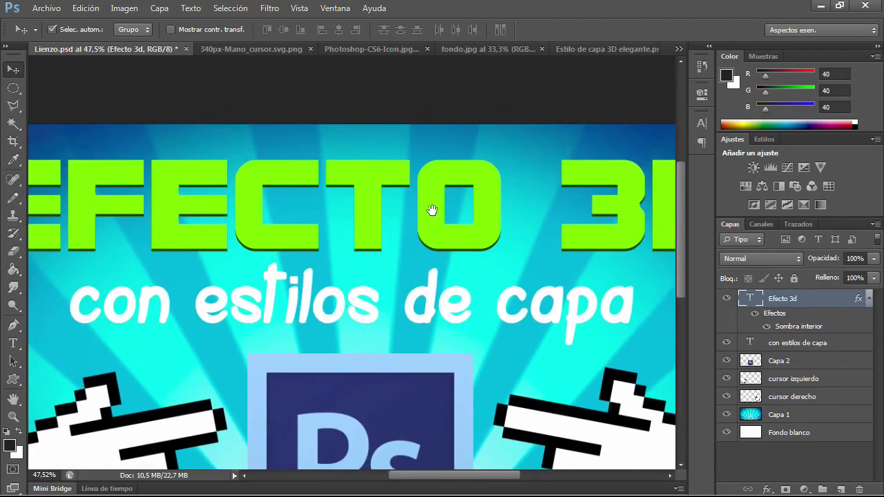
pyautogui.scroll(1, 433, 212)
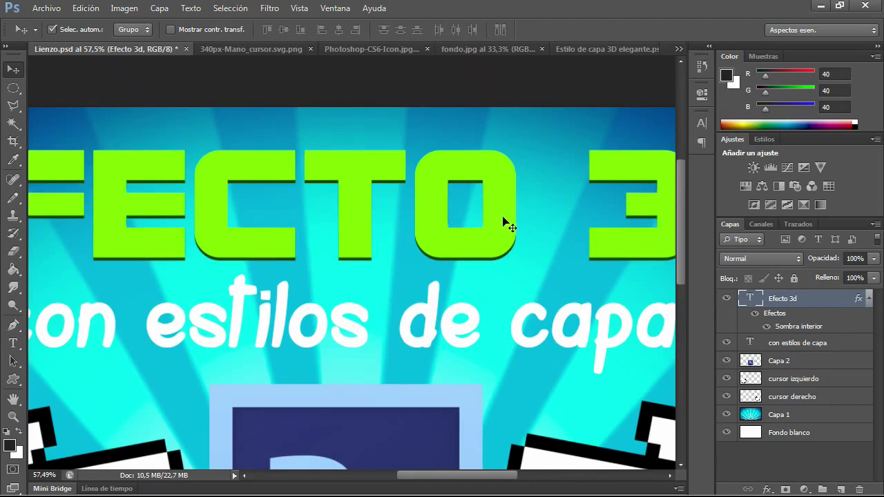
pyautogui.click(766, 489)
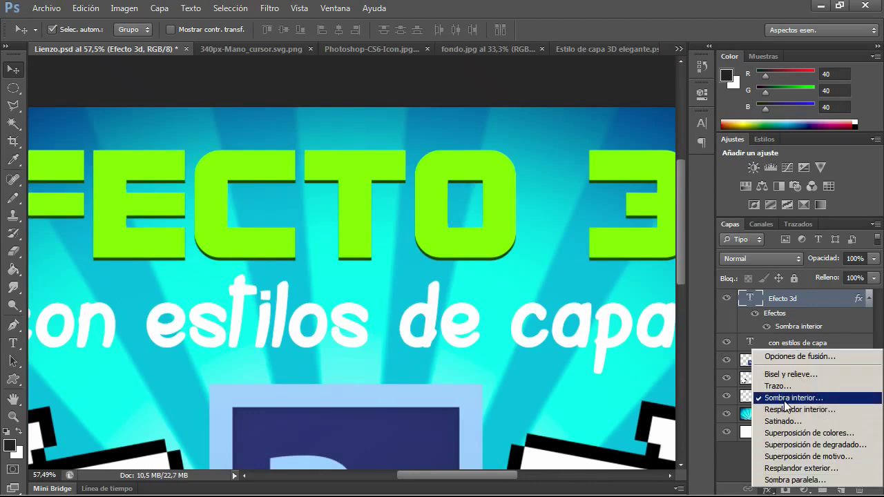
pyautogui.click(784, 376)
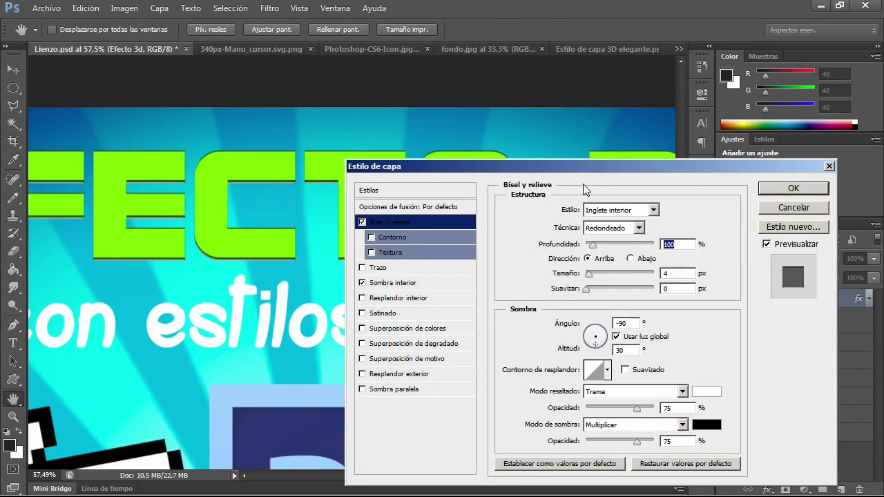
# Set the bevel depth to 592% and the size to 250 px.
pyautogui.moveTo(598, 173)
pyautogui.mouseDown()
pyautogui.moveTo(698, 174)
pyautogui.moveTo(597, 189)
pyautogui.moveTo(581, 181)
pyautogui.moveTo(625, 187)
pyautogui.moveTo(655, 160)
pyautogui.mouseUp()
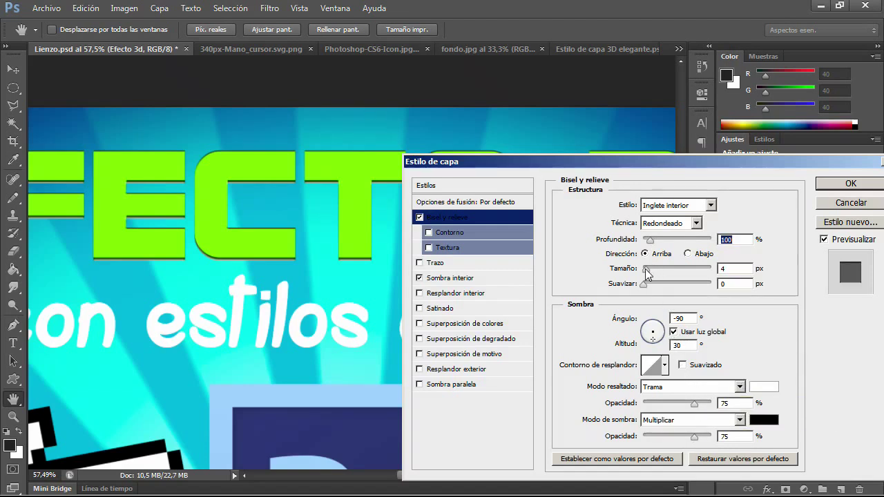
pyautogui.moveTo(654, 246); pyautogui.dragTo(683, 244)
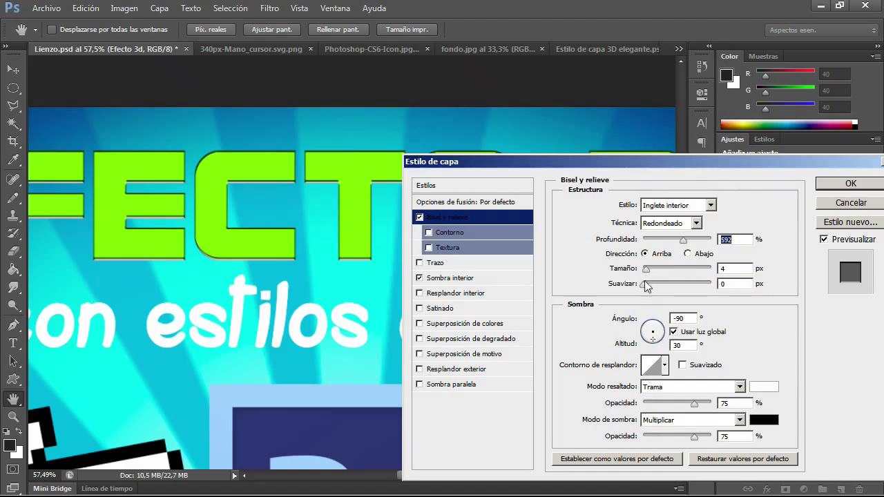
pyautogui.moveTo(645, 268); pyautogui.dragTo(656, 271)
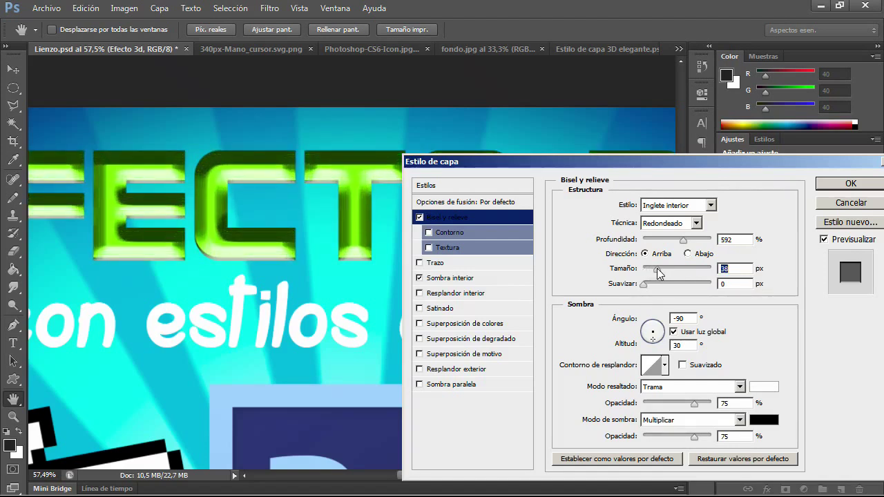
pyautogui.moveTo(656, 269); pyautogui.dragTo(731, 272)
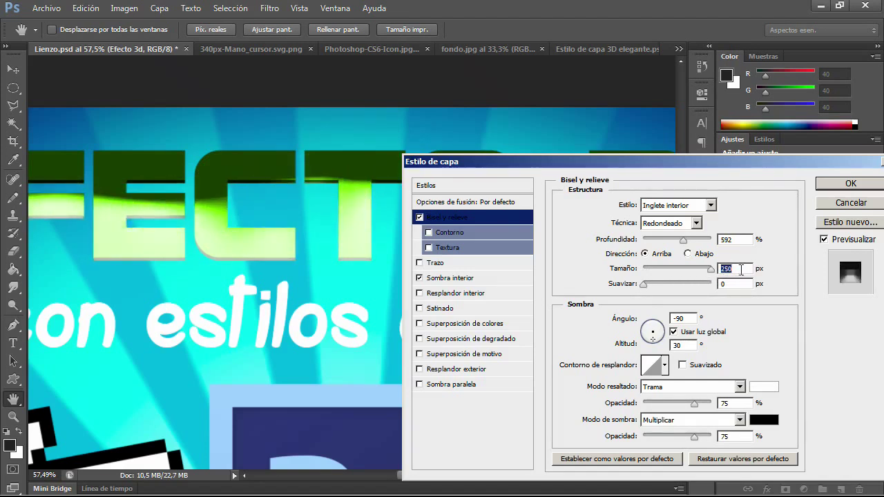
# Turn off Usar luz global and set the bevel shading angle to 90°.
pyautogui.click(674, 332)
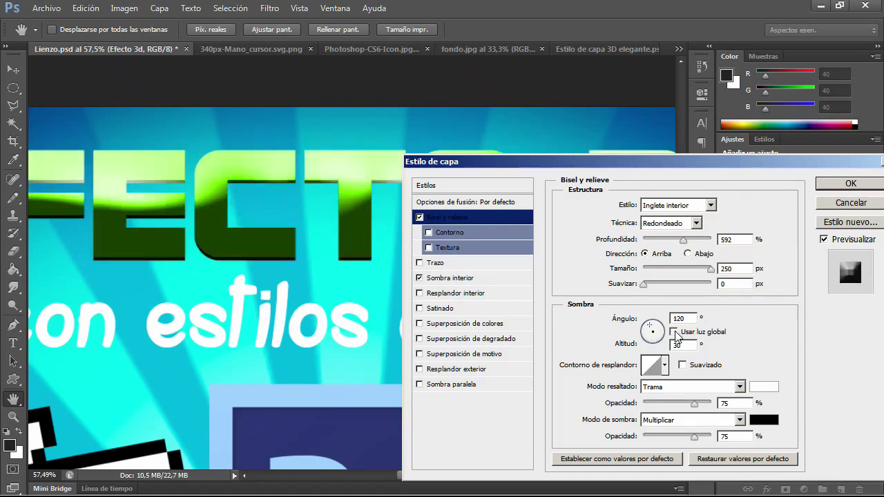
pyautogui.click(674, 332)
pyautogui.click(674, 332)
pyautogui.click(675, 333)
pyautogui.click(675, 333)
pyautogui.doubleClick(678, 318)
pyautogui.write('9')
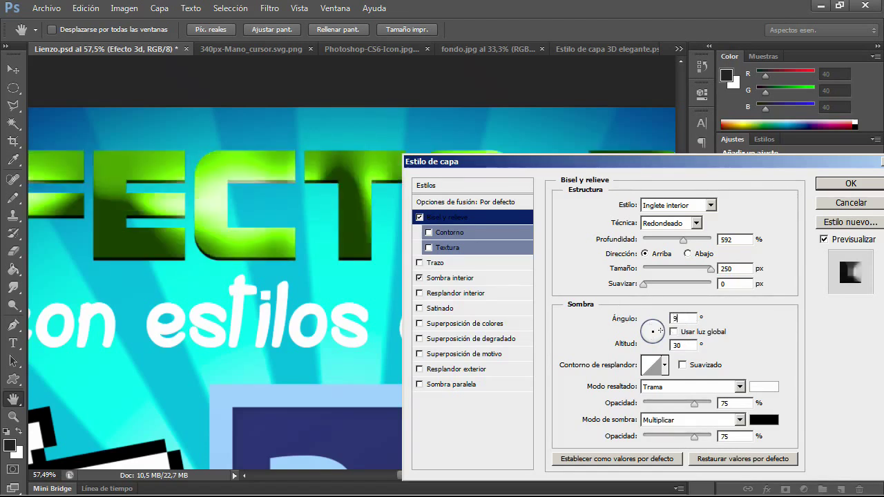
pyautogui.write('0')
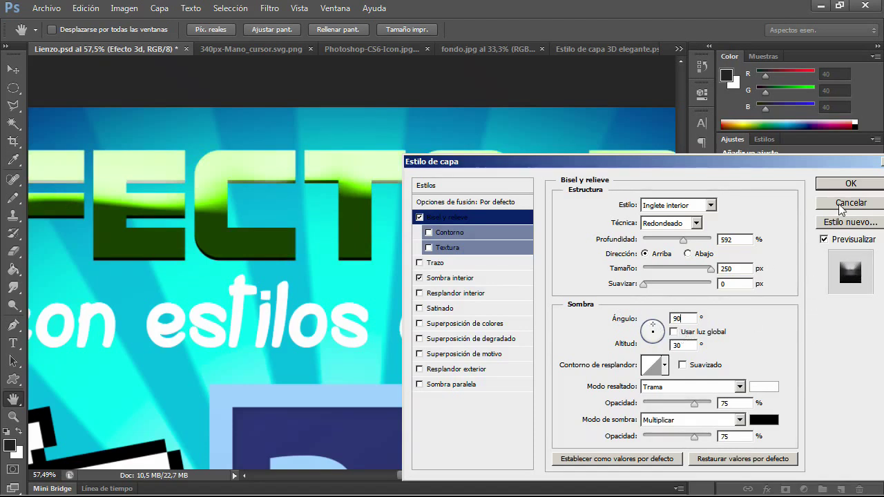
# Set the highlight mode to Sobreexponer color, lower highlight and shadow opacity to 22%, and apply.
pyautogui.click(739, 386)
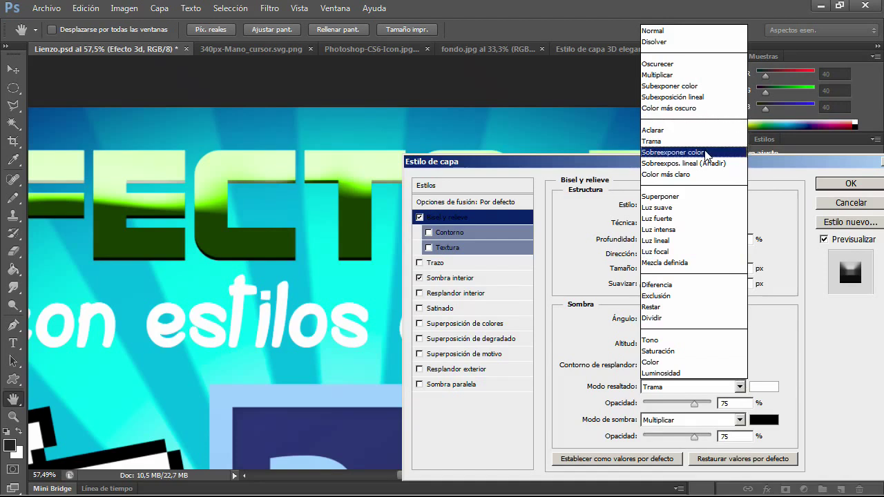
pyautogui.click(711, 152)
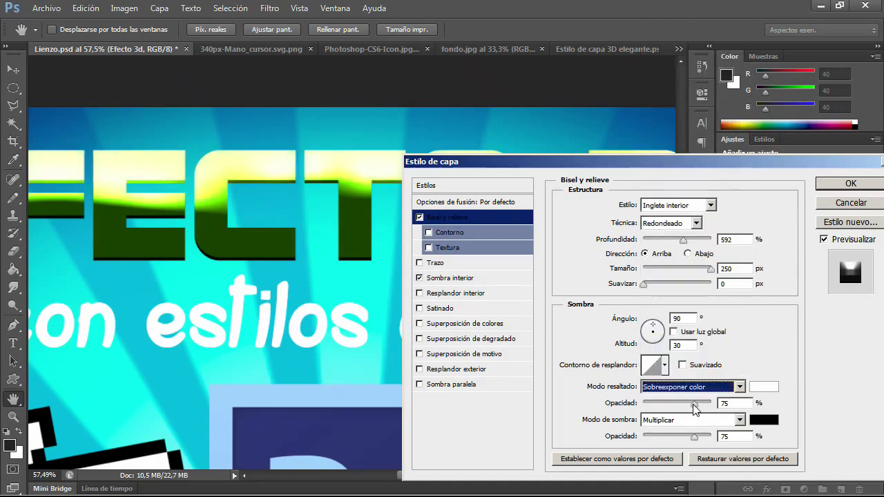
pyautogui.moveTo(696, 405); pyautogui.dragTo(658, 405)
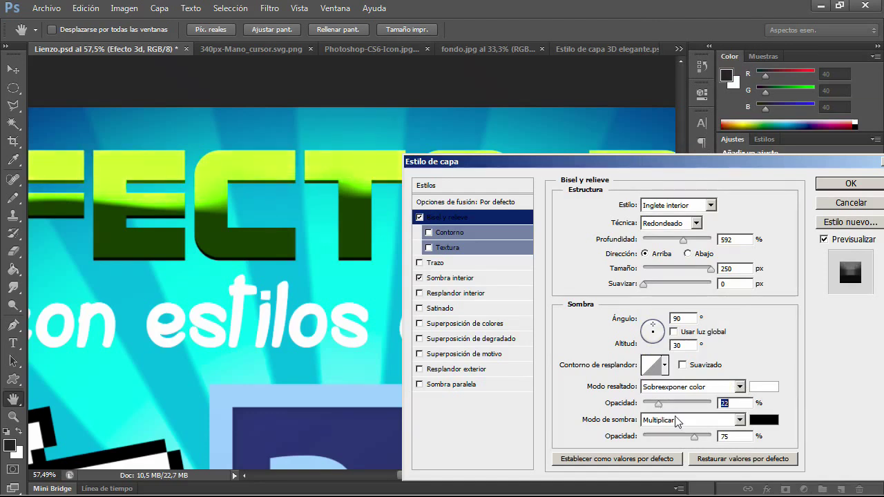
pyautogui.moveTo(694, 437); pyautogui.dragTo(658, 444)
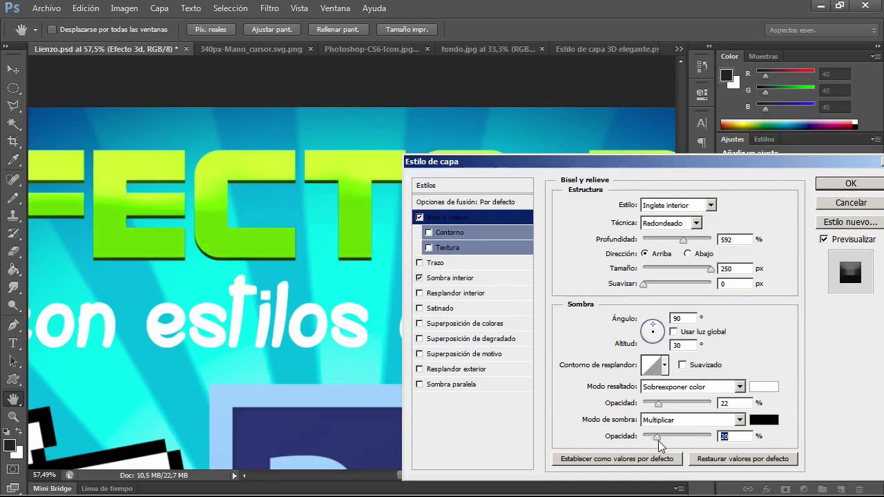
pyautogui.click(827, 185)
# Fit the thumbnail on screen, reopen the EFECTO 3D bevel, and set highlight 18%, shadow 16%.
pyautogui.hotkey('ctrl', '0')
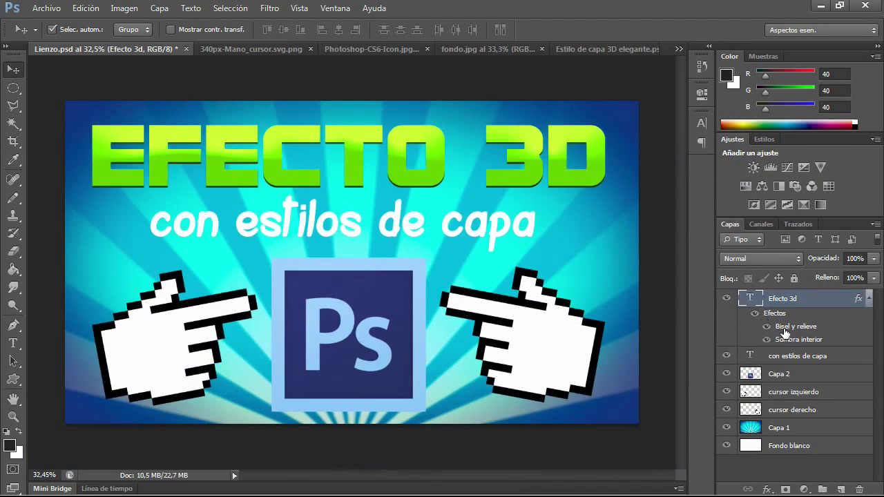
pyautogui.doubleClick(784, 328)
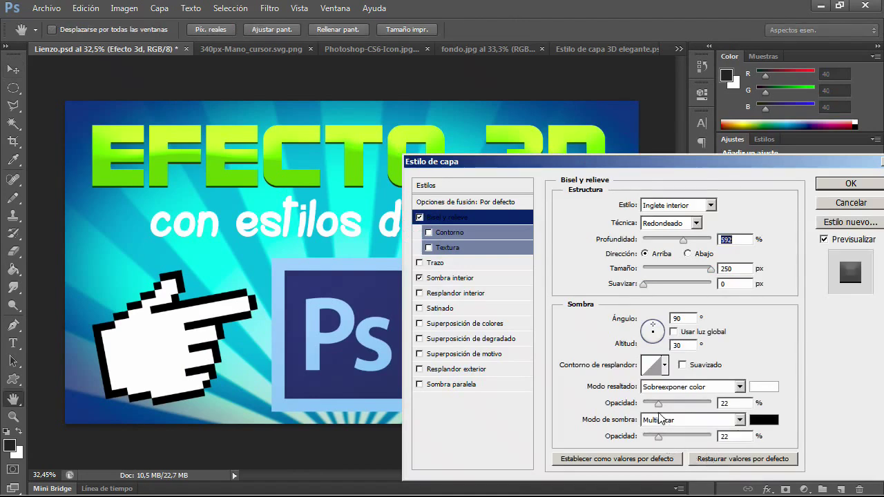
pyautogui.moveTo(658, 402); pyautogui.dragTo(656, 403)
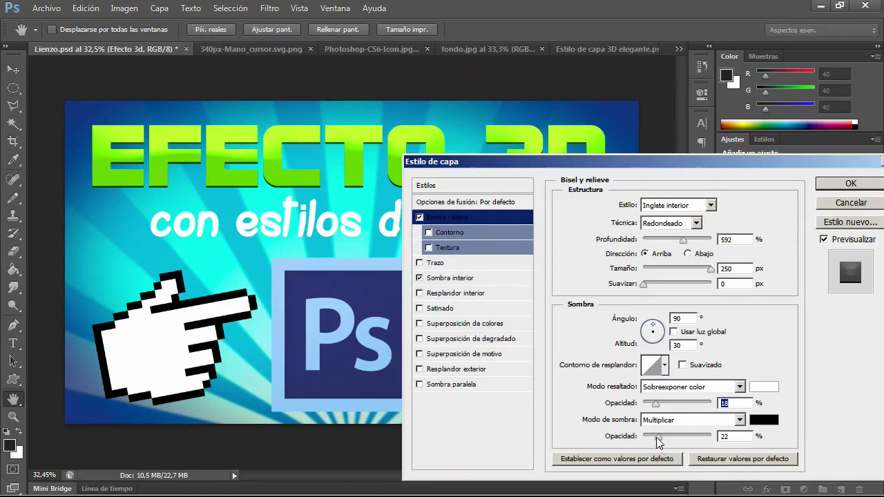
pyautogui.moveTo(658, 436); pyautogui.dragTo(653, 438)
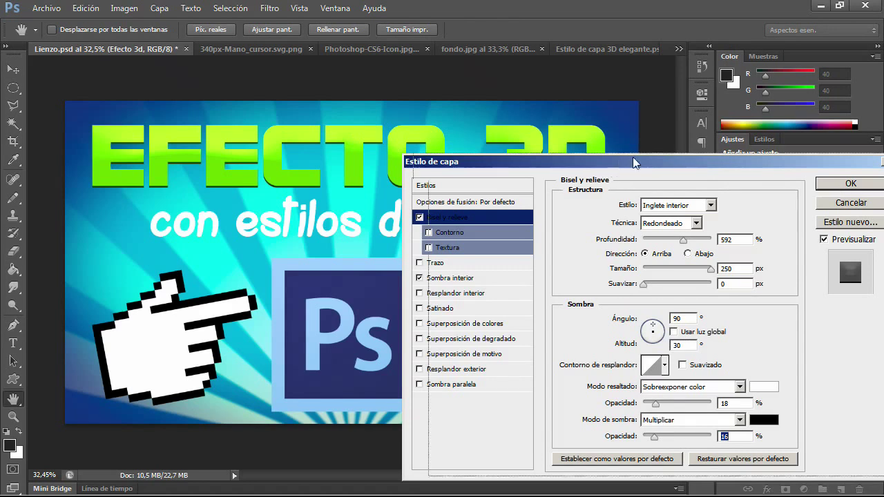
pyautogui.moveTo(617, 164); pyautogui.dragTo(692, 137)
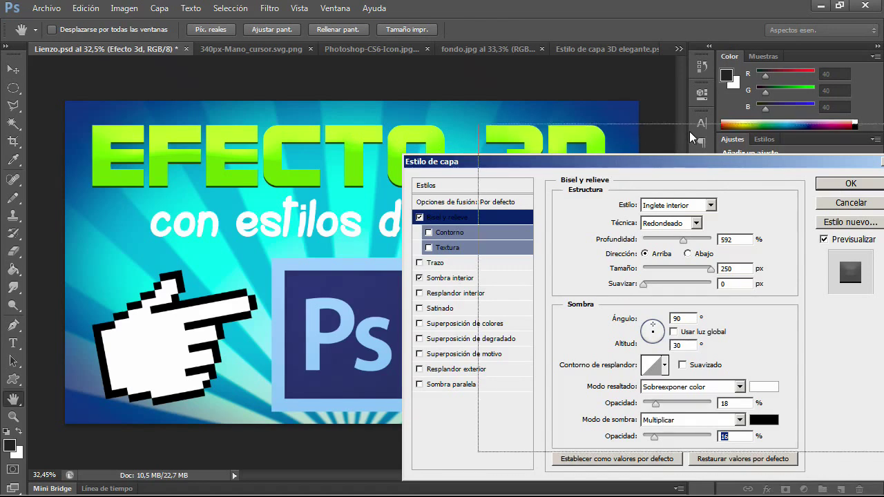
pyautogui.moveTo(691, 136); pyautogui.dragTo(617, 142)
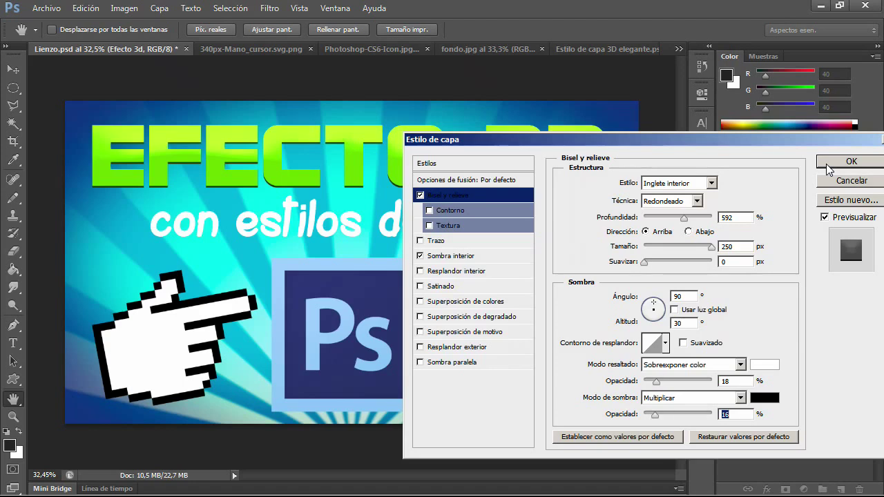
# Apply the softened bevel, briefly opening and cancelling the Inner Glow settings.
pyautogui.click(829, 166)
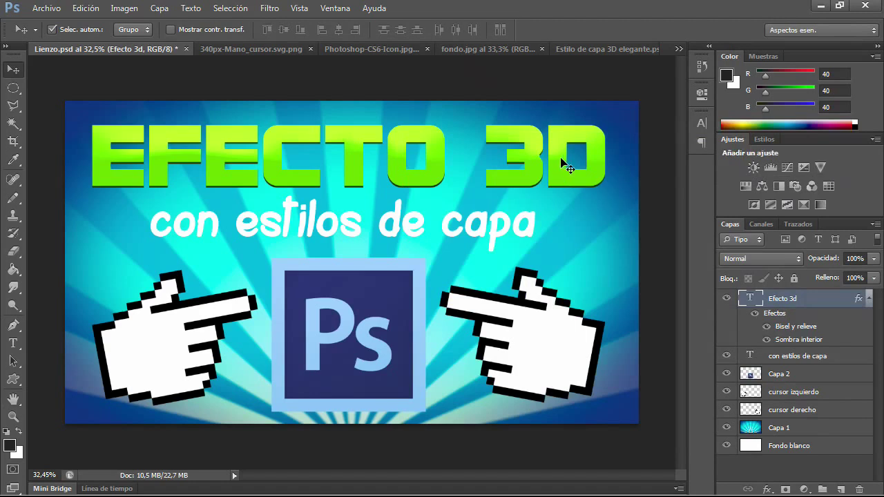
pyautogui.click(767, 488)
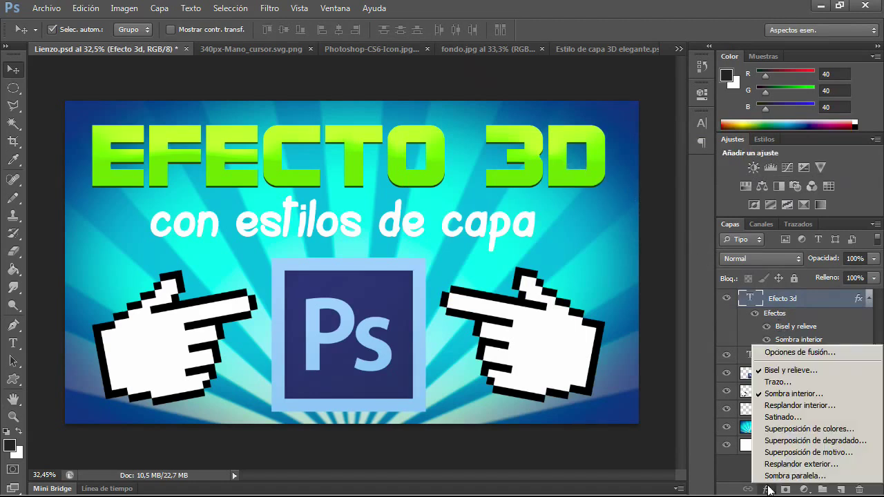
pyautogui.click(786, 406)
pyautogui.click(844, 179)
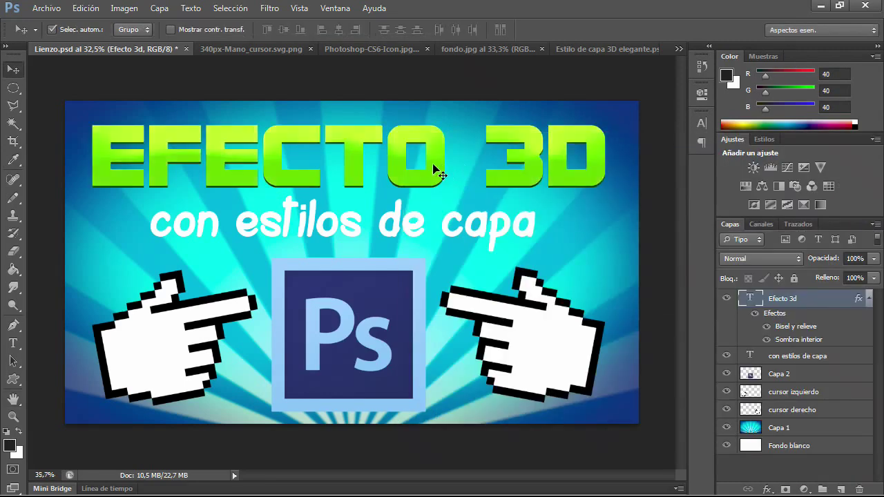
# Zoom in on the title and open the layer effects list from the fx button.
pyautogui.scroll(3, 435, 170)
pyautogui.scroll(3, 434, 168)
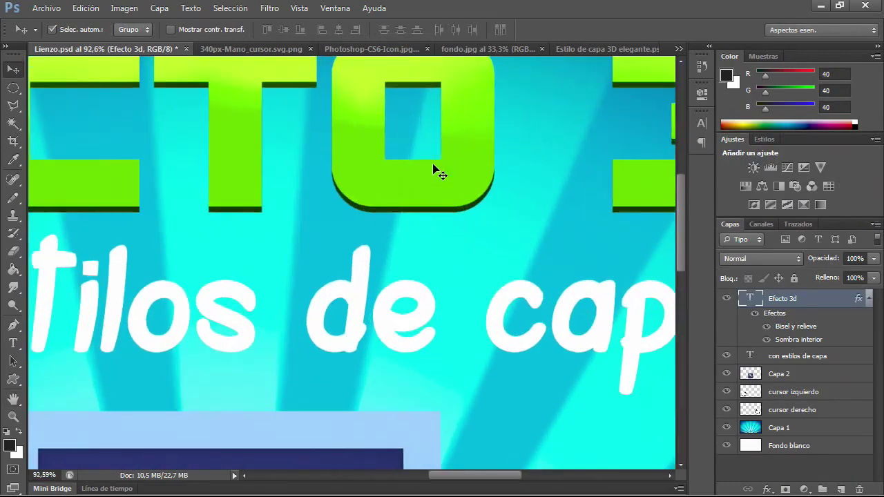
pyautogui.click(766, 488)
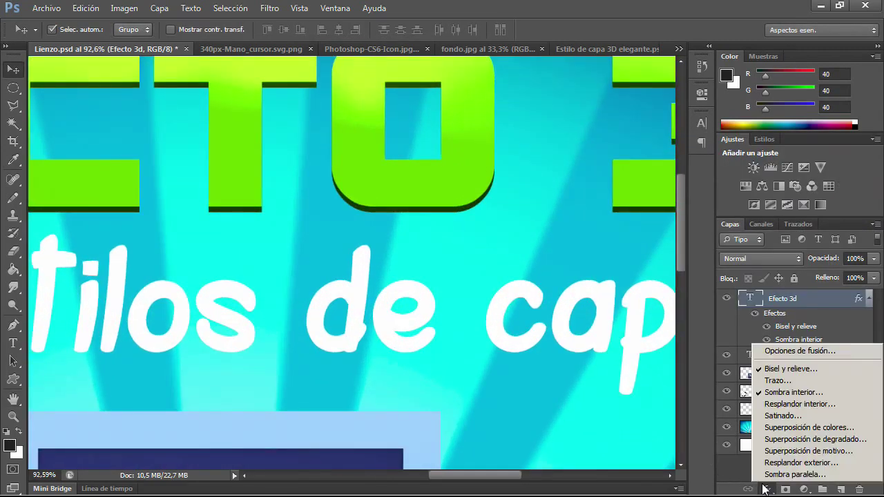
pyautogui.click(681, 200)
pyautogui.scroll(3, 681, 174)
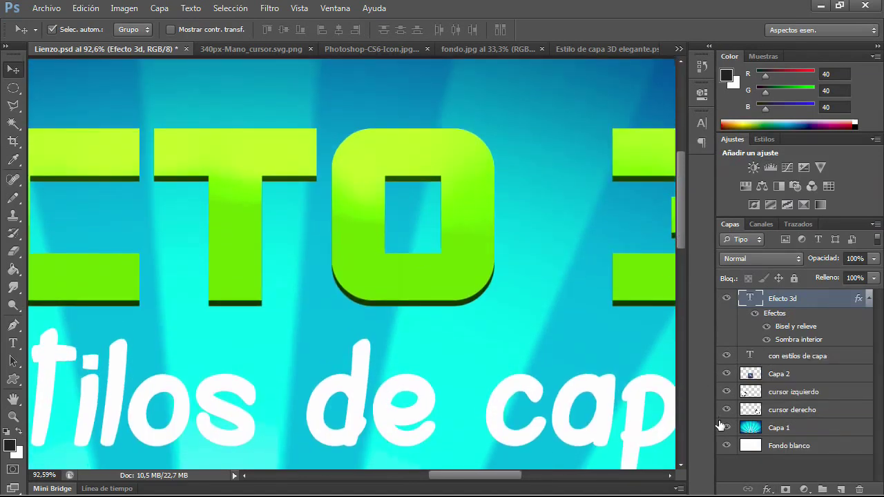
pyautogui.click(765, 489)
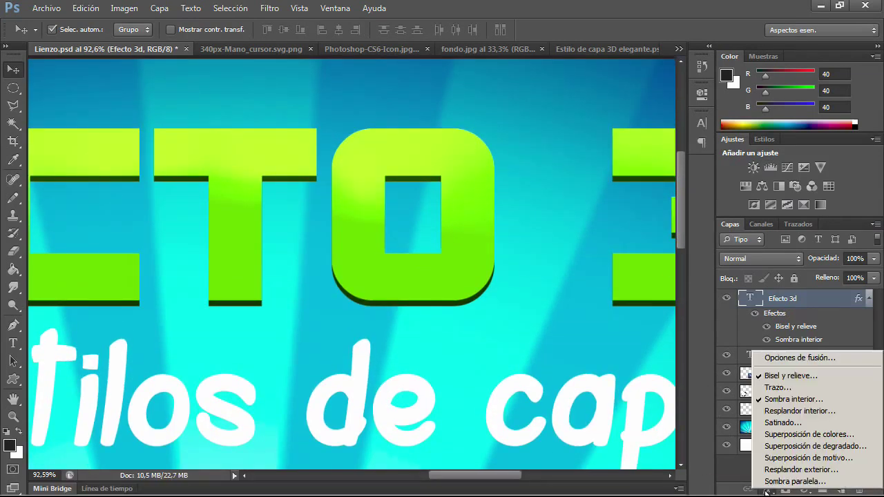
# Add an Inner Glow to EFECTO 3D and adjust its size and Retraer to 54%.
pyautogui.click(795, 411)
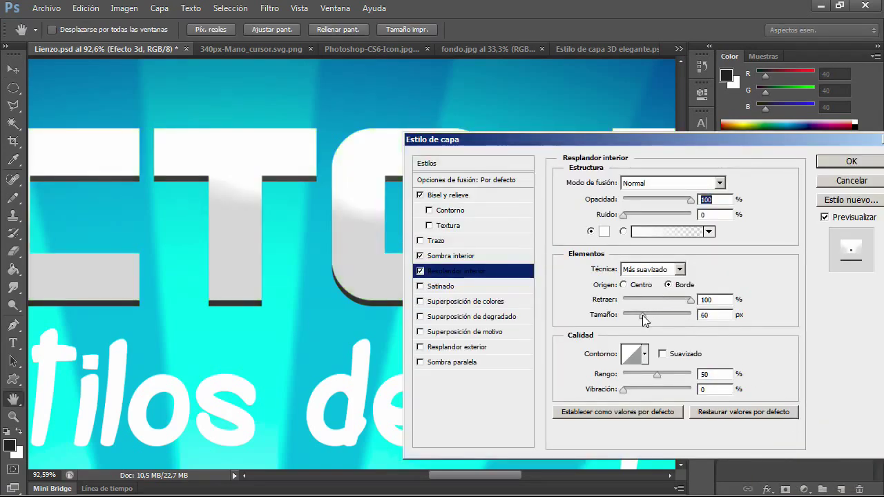
pyautogui.moveTo(642, 314); pyautogui.dragTo(626, 316)
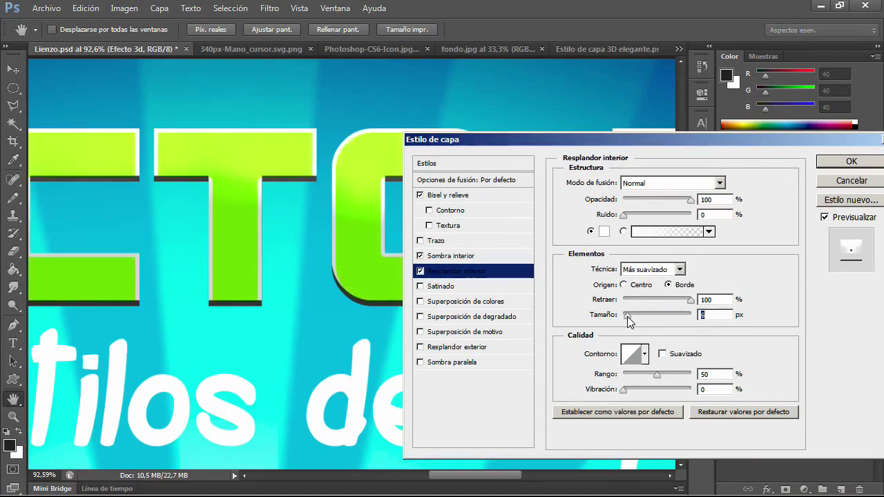
pyautogui.moveTo(627, 319); pyautogui.dragTo(624, 320)
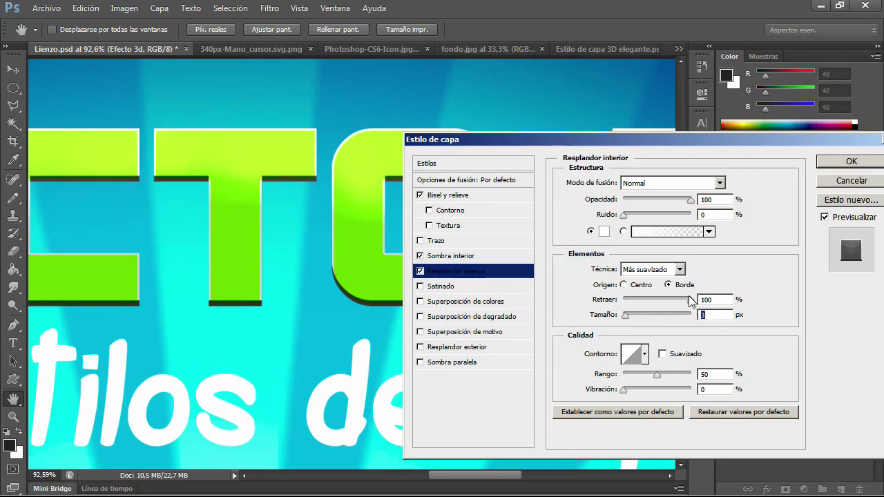
pyautogui.moveTo(690, 301)
pyautogui.mouseDown()
pyautogui.moveTo(659, 304)
pyautogui.moveTo(721, 305)
pyautogui.mouseUp()
pyautogui.moveTo(625, 316)
pyautogui.mouseDown()
pyautogui.moveTo(637, 317)
pyautogui.moveTo(627, 321)
pyautogui.mouseUp()
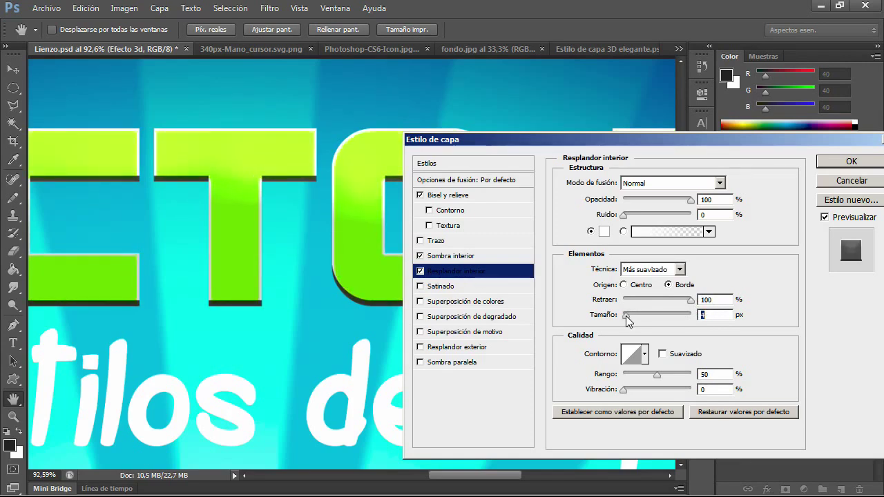
pyautogui.moveTo(691, 301); pyautogui.dragTo(661, 306)
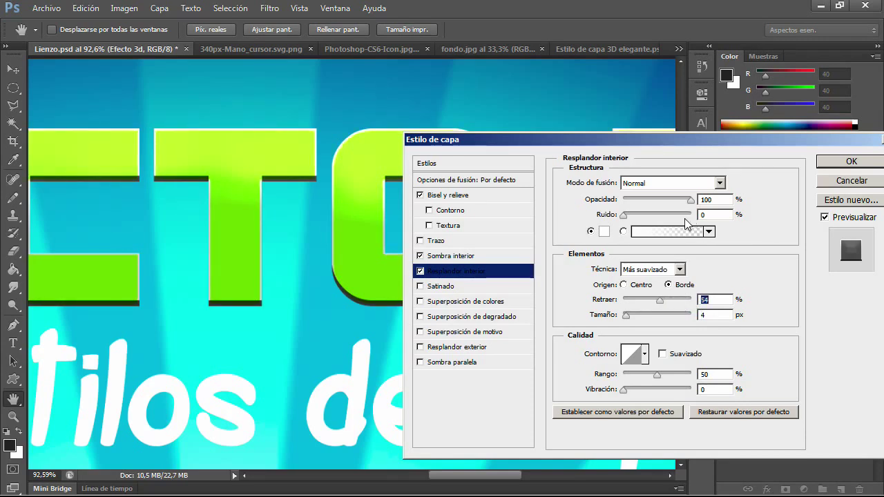
# Set the inner glow blend mode to Superponer with a 2 px size and apply it.
pyautogui.click(723, 187)
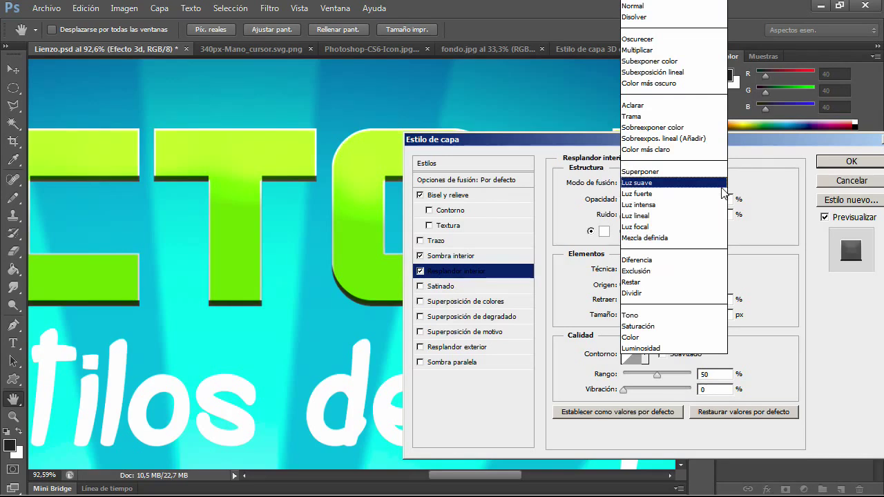
pyautogui.click(682, 64)
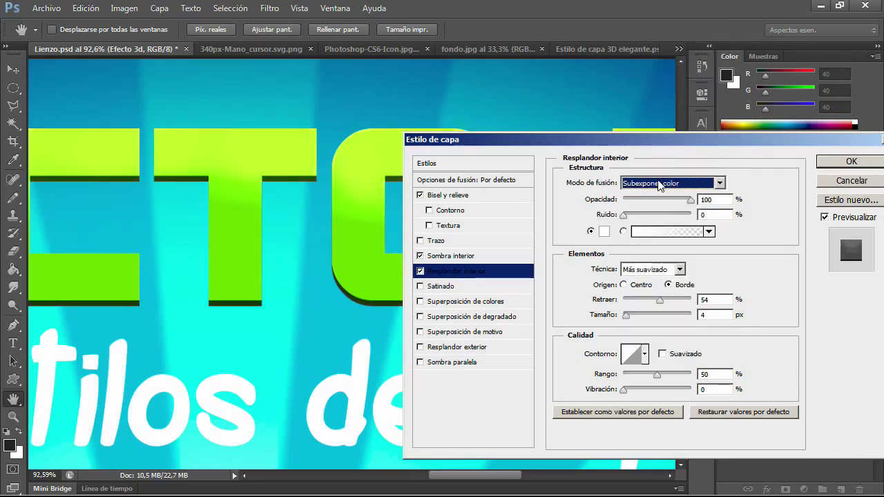
pyautogui.press('Down')
pyautogui.press('Down')
pyautogui.press('Down')
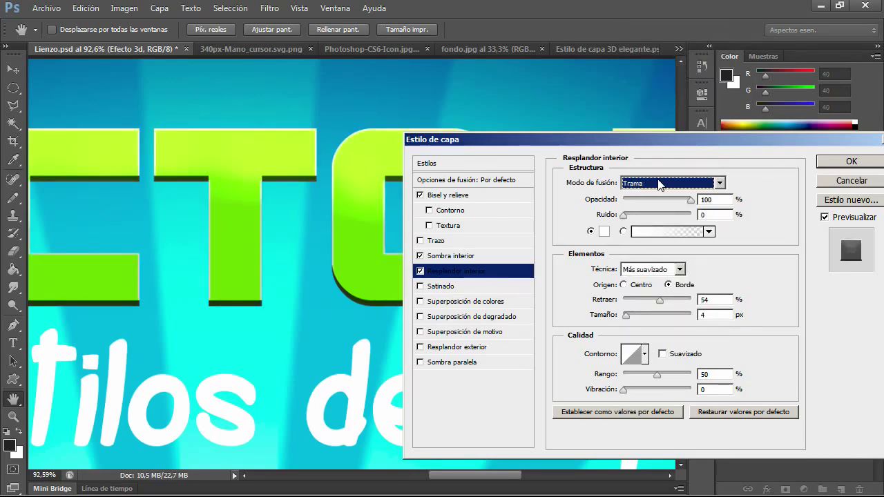
pyautogui.press('Down')
pyautogui.press('Down')
pyautogui.press('Down')
pyautogui.press('Down')
pyautogui.press('Down')
pyautogui.press('Up')
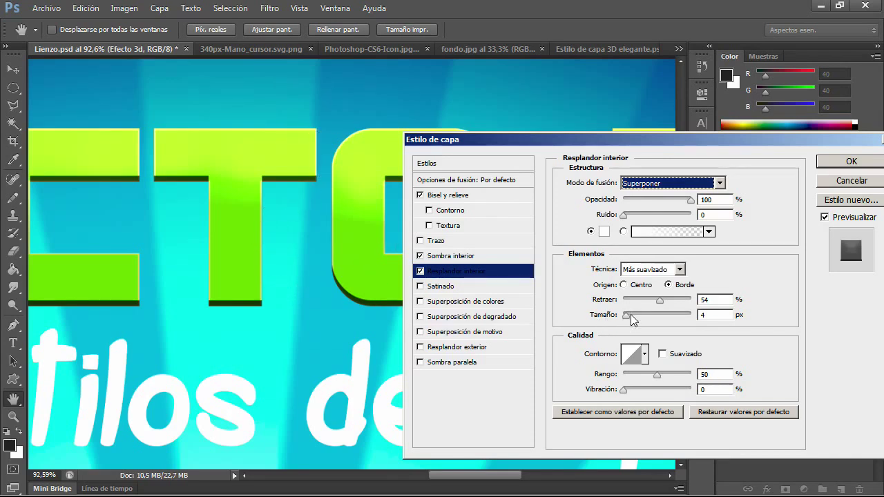
pyautogui.moveTo(627, 319); pyautogui.dragTo(626, 321)
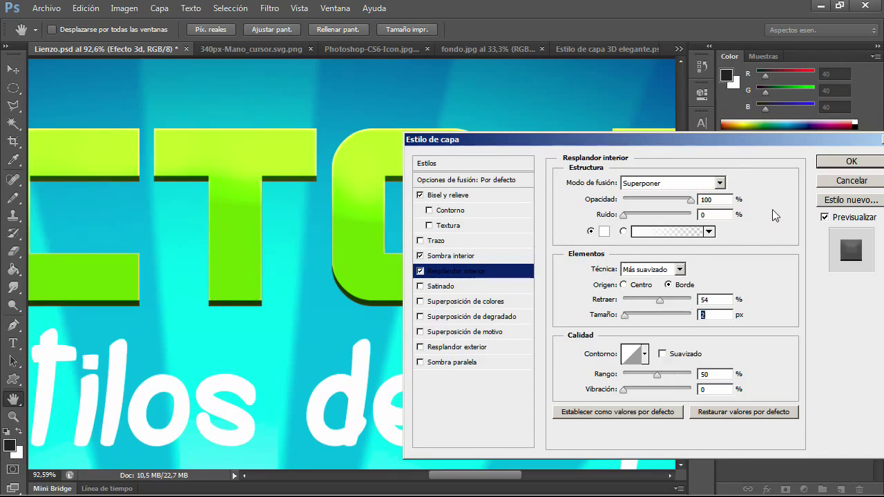
pyautogui.click(850, 165)
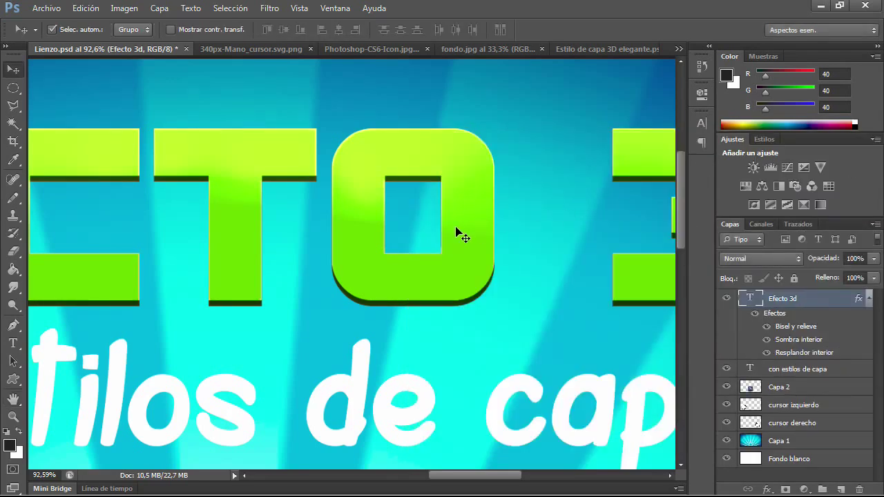
# Add a larger, softer drop shadow to EFECTO 3D with its own angle and more distance.
pyautogui.click(771, 489)
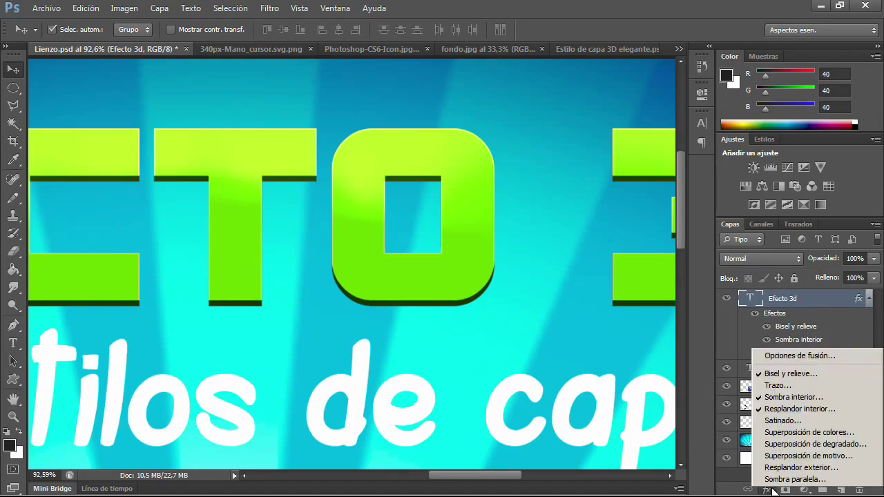
pyautogui.click(788, 480)
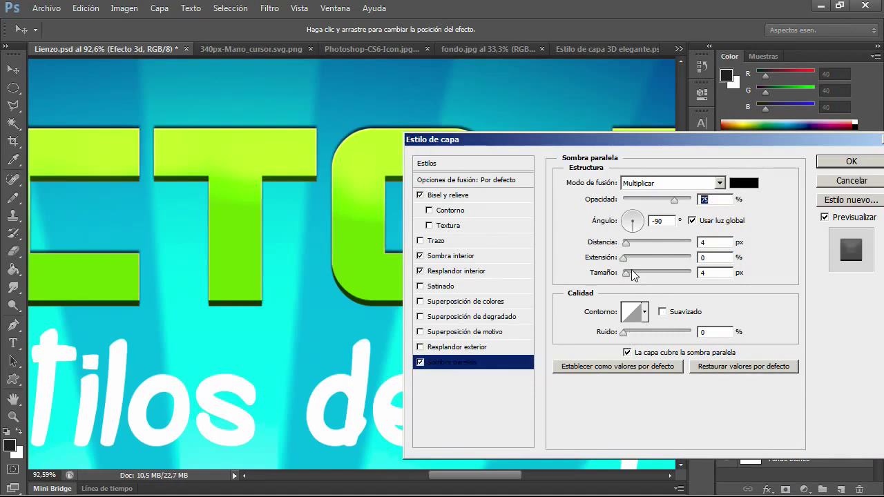
pyautogui.moveTo(631, 271)
pyautogui.mouseDown()
pyautogui.moveTo(638, 278)
pyautogui.moveTo(629, 279)
pyautogui.mouseUp()
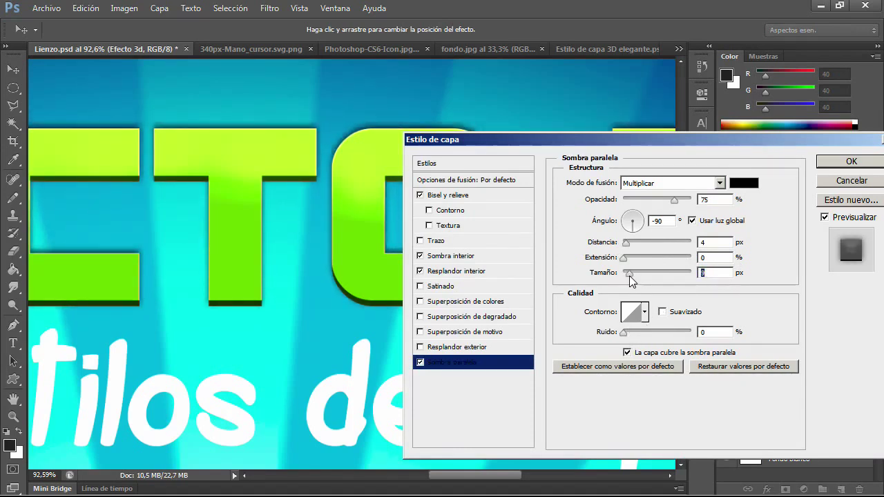
pyautogui.click(691, 221)
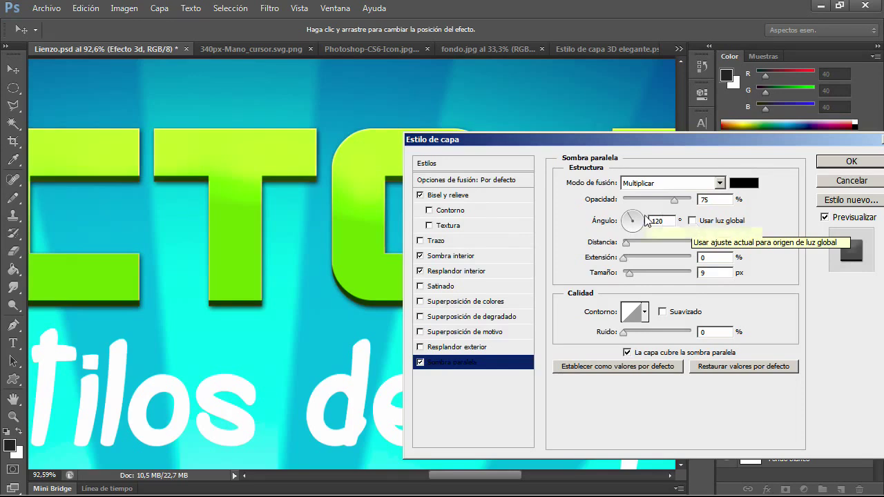
pyautogui.moveTo(626, 243); pyautogui.dragTo(627, 245)
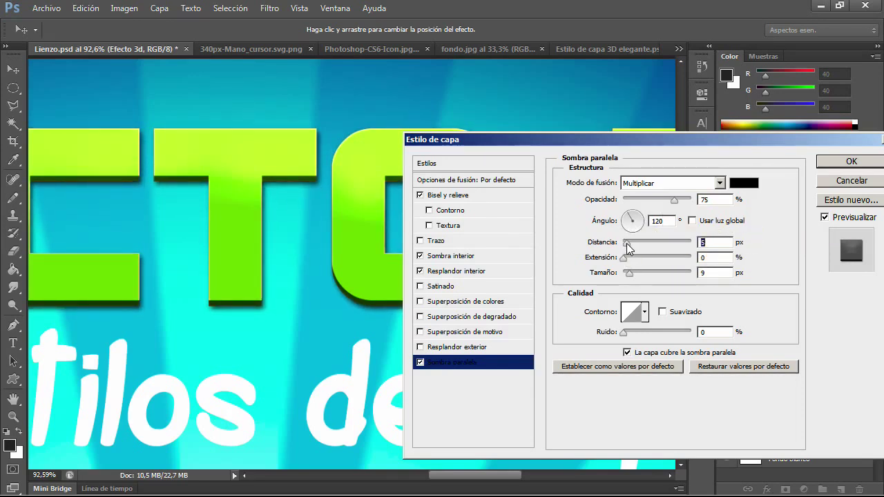
# Reduce the inner shadow distance to about 4 px and apply the layer style.
pyautogui.click(452, 257)
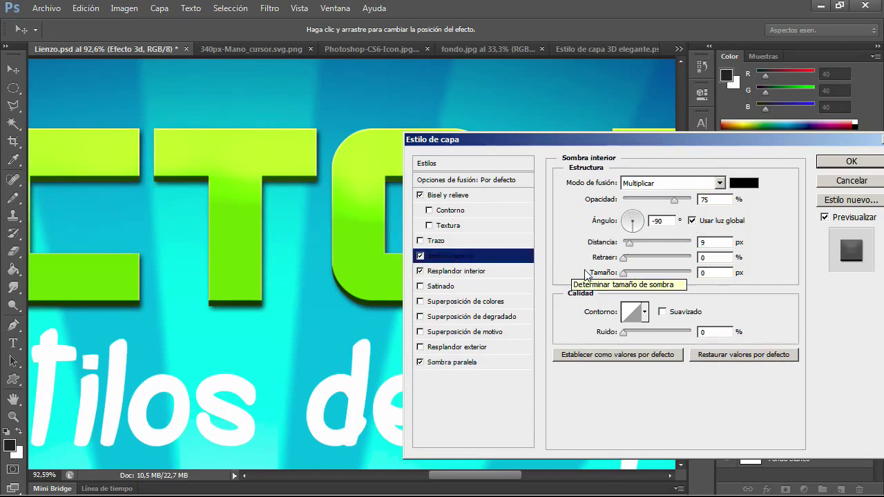
pyautogui.moveTo(629, 245); pyautogui.dragTo(627, 250)
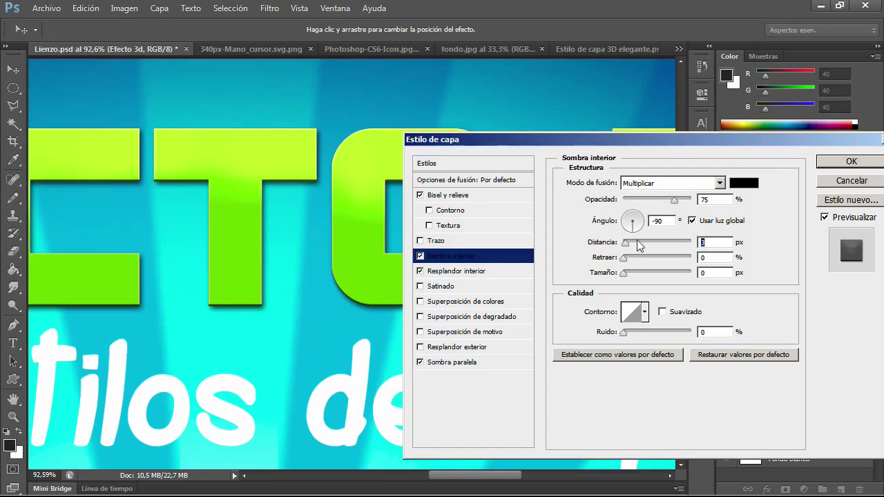
pyautogui.click(839, 163)
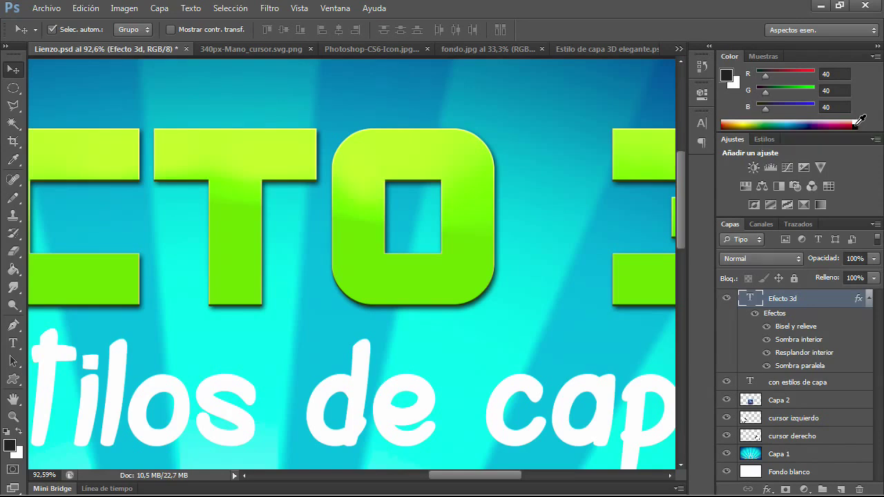
pyautogui.click(768, 488)
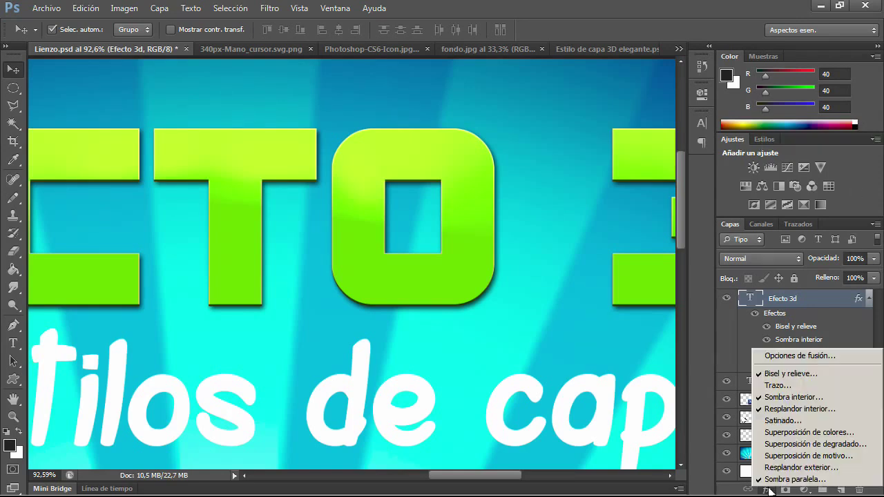
# Add a Gradient Overlay to the title and change its black gradient stop to gray.
pyautogui.click(780, 446)
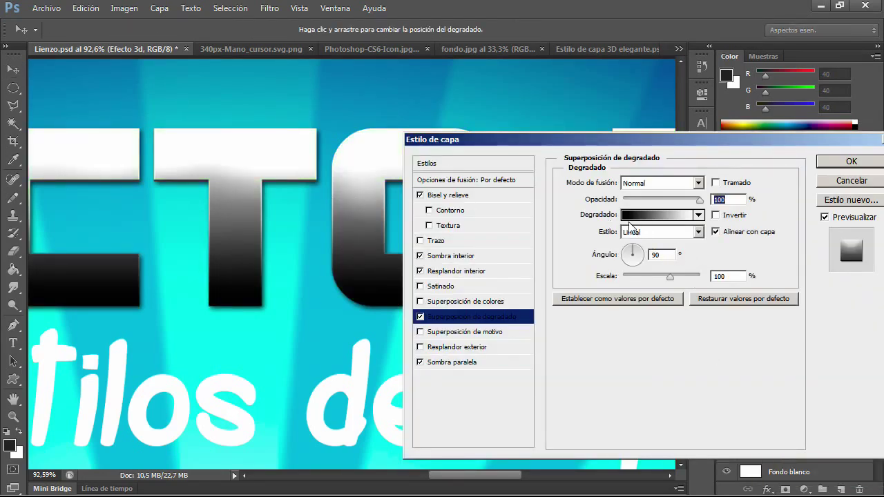
pyautogui.click(629, 218)
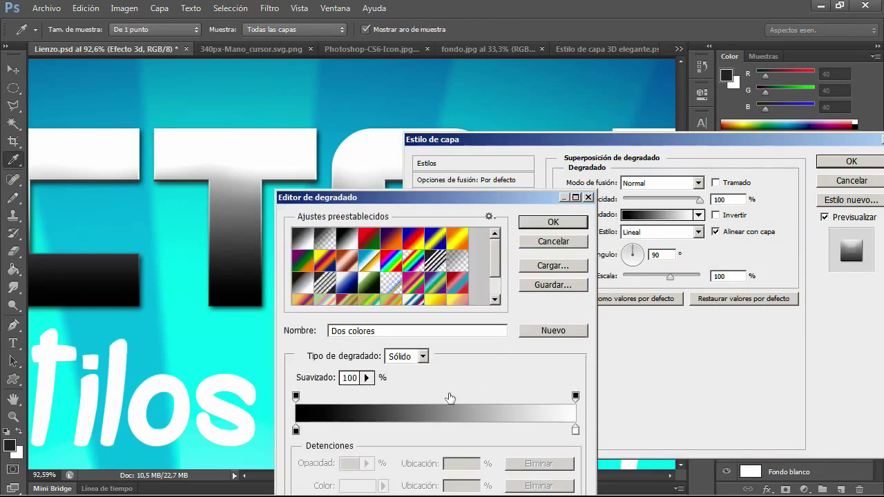
pyautogui.doubleClick(295, 431)
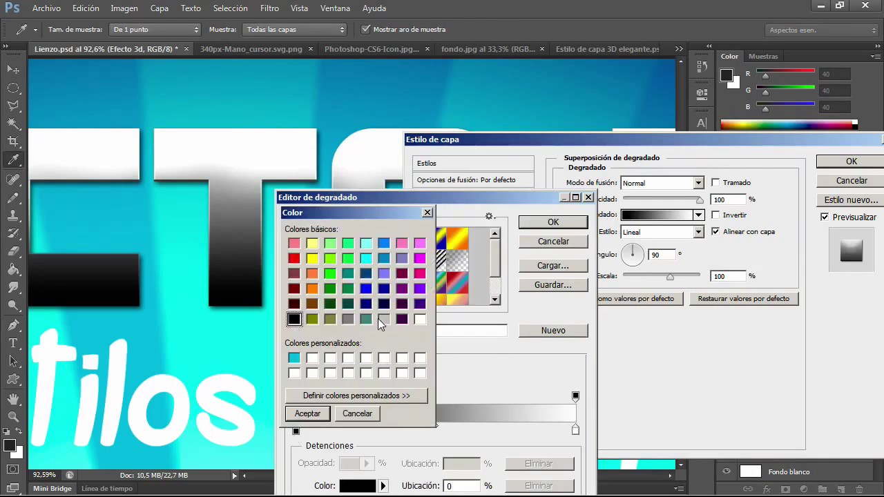
pyautogui.click(383, 319)
pyautogui.click(308, 413)
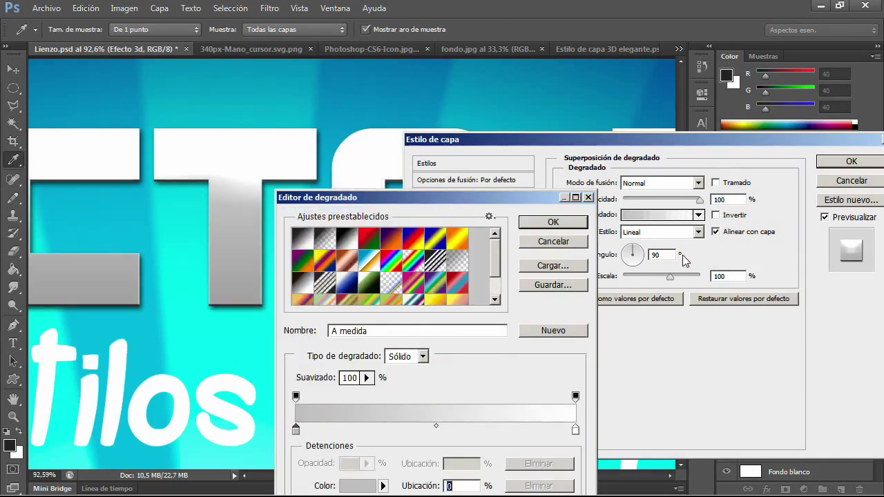
pyautogui.click(569, 228)
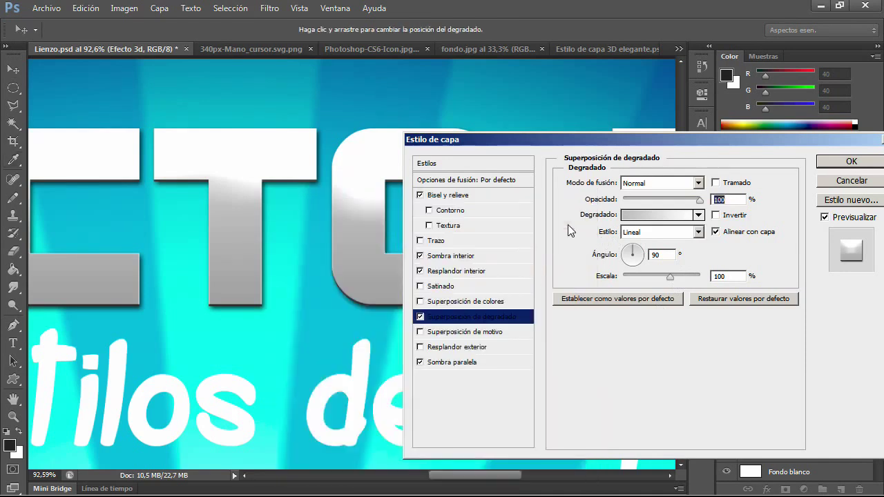
# Set the overlay blend mode to Multiplicar and compare the title with the overlay on and off.
pyautogui.click(699, 183)
pyautogui.click(669, 51)
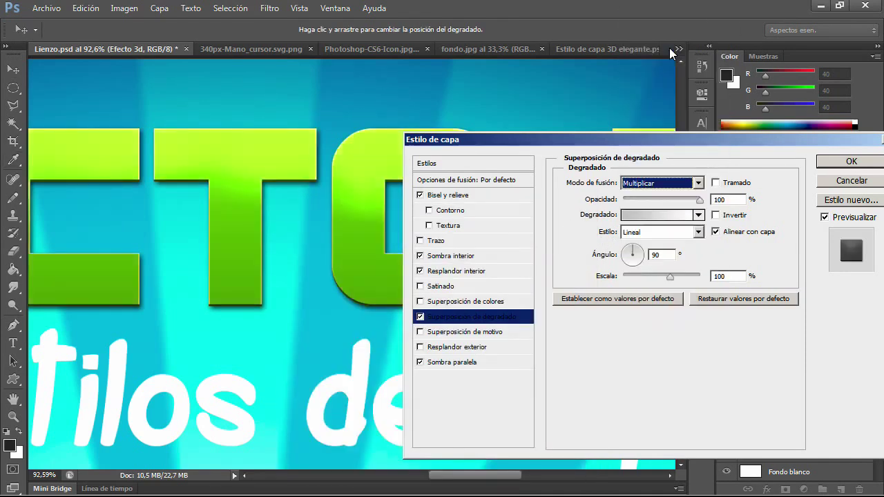
pyautogui.press('Tab')
pyautogui.click(420, 317)
pyautogui.click(420, 317)
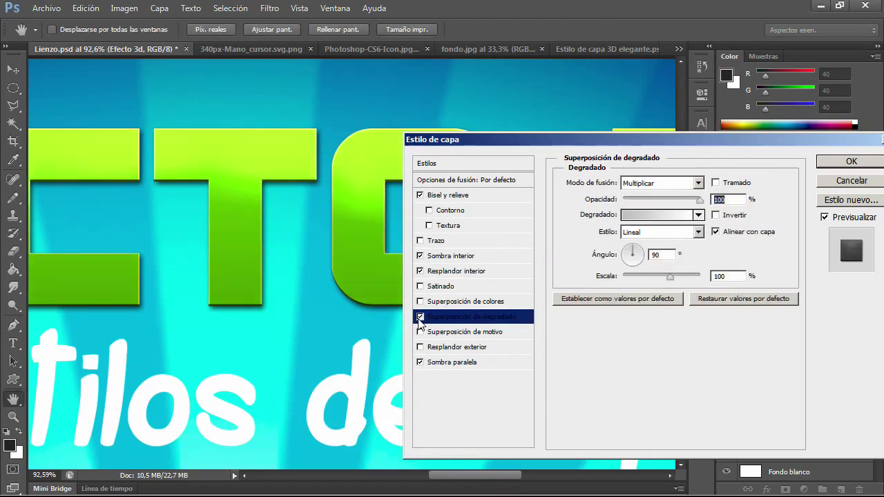
pyautogui.click(420, 317)
pyautogui.click(420, 316)
pyautogui.click(420, 317)
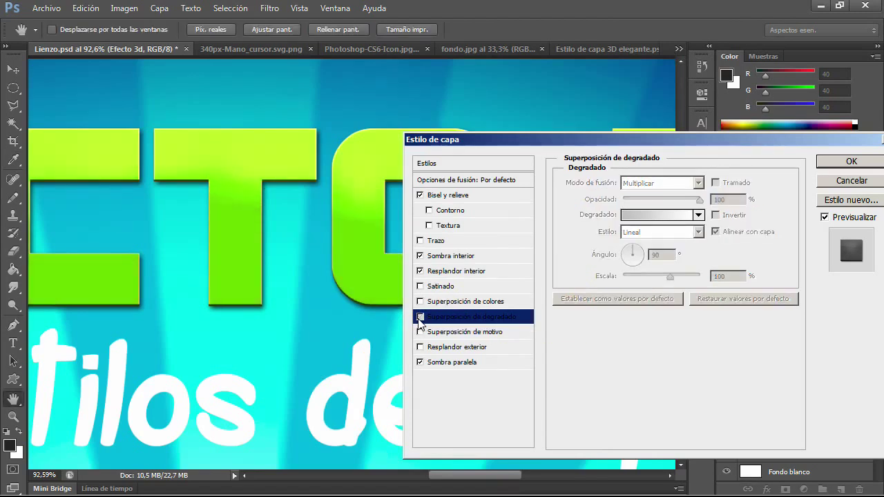
pyautogui.click(420, 317)
pyautogui.click(420, 316)
pyautogui.click(420, 317)
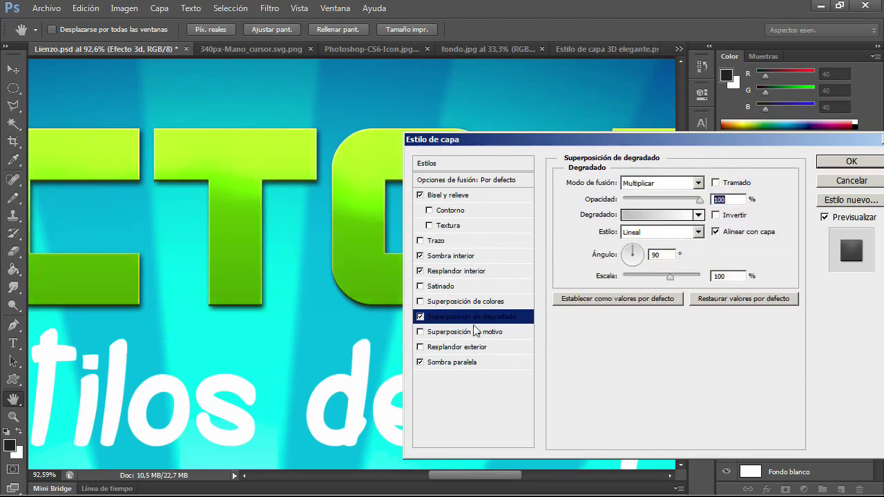
# Set the overlay opacity to 75%, compare again, and apply the gradient overlay.
pyautogui.moveTo(681, 197); pyautogui.dragTo(679, 197)
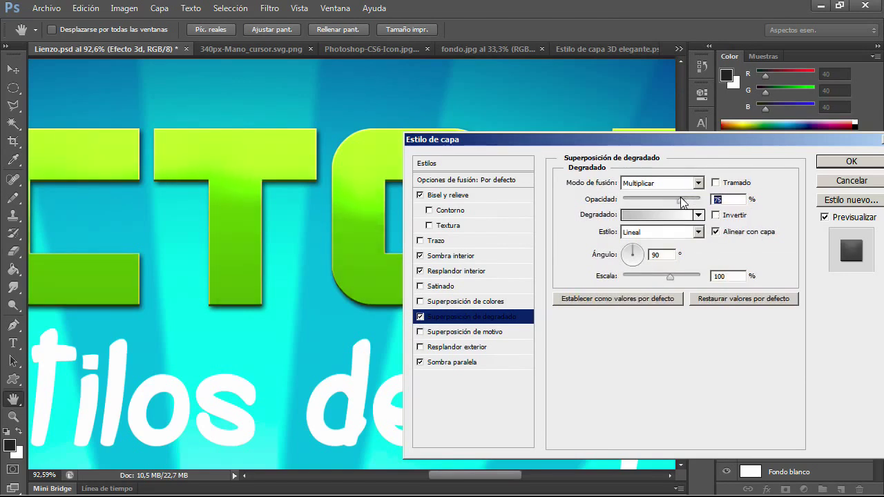
pyautogui.click(421, 319)
pyautogui.click(421, 318)
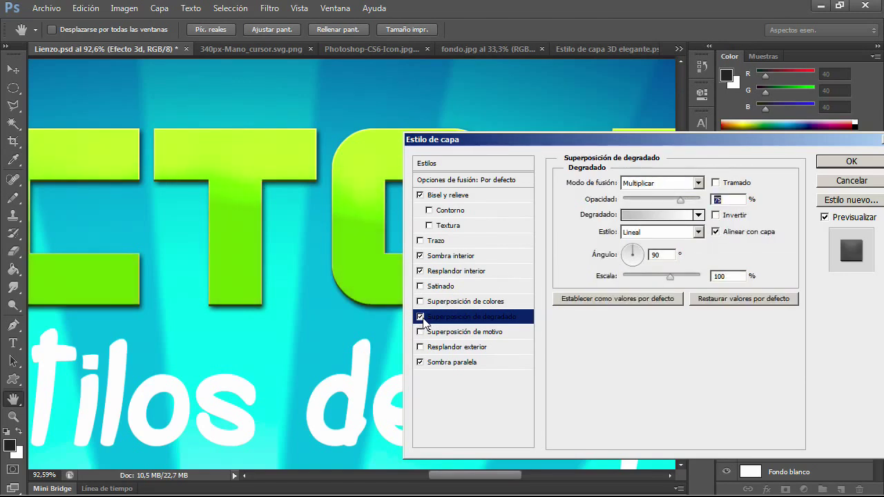
pyautogui.click(421, 319)
pyautogui.click(421, 319)
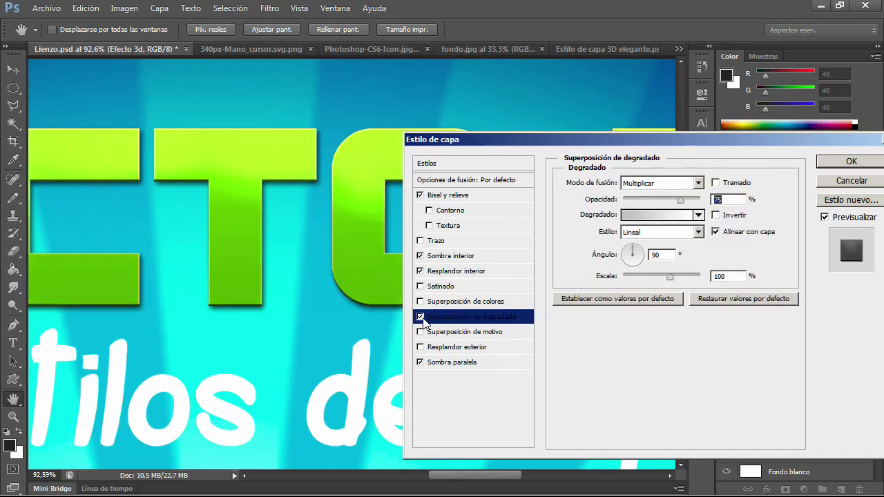
pyautogui.click(851, 161)
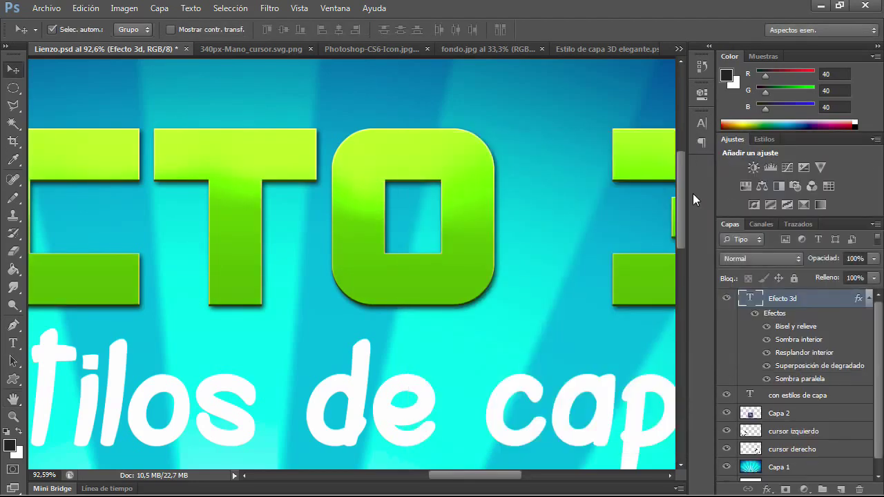
# Reopen the gradient overlay settings and lower its opacity to about 46%.
pyautogui.scroll(-3, 391, 207)
pyautogui.scroll(-2, 386, 199)
pyautogui.scroll(-1, 386, 199)
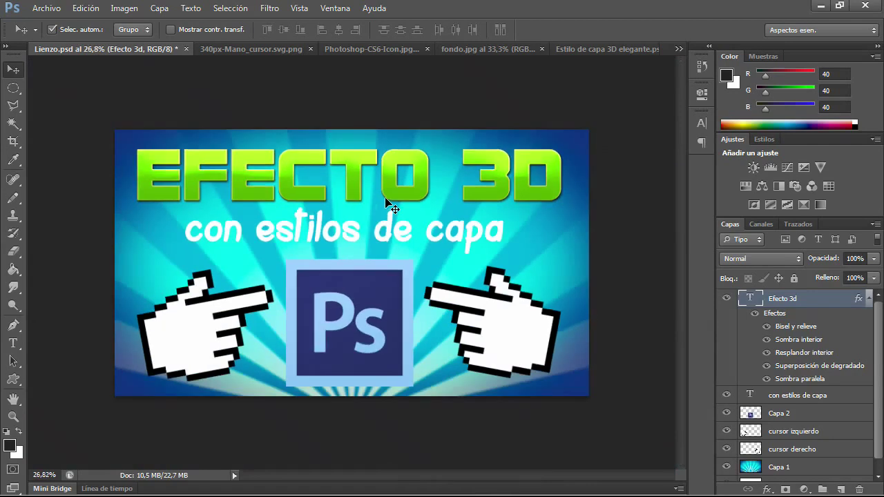
pyautogui.scroll(1, 385, 196)
pyautogui.scroll(1, 385, 195)
pyautogui.scroll(-1, 388, 179)
pyautogui.scroll(1, 388, 178)
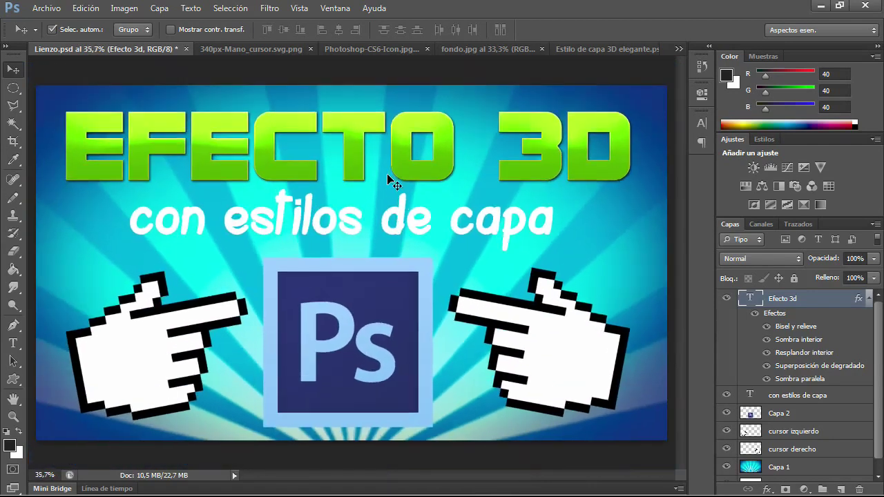
pyautogui.doubleClick(790, 368)
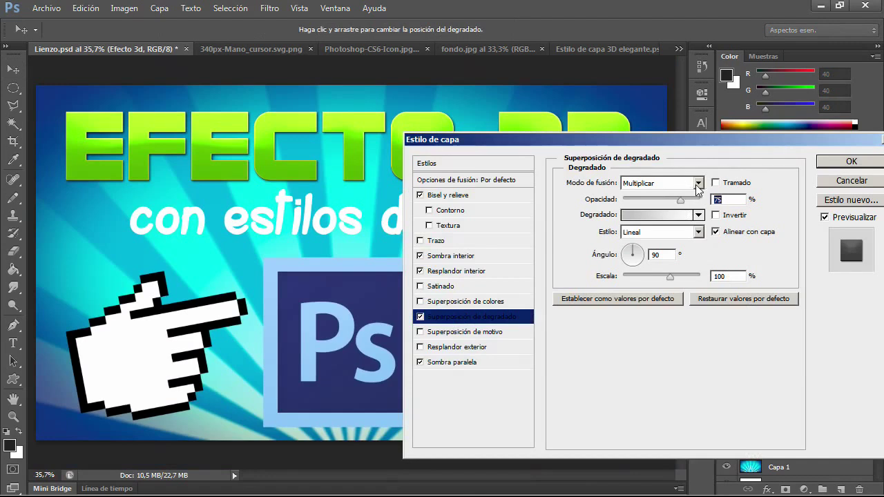
pyautogui.moveTo(680, 200)
pyautogui.mouseDown()
pyautogui.moveTo(584, 202)
pyautogui.moveTo(658, 199)
pyautogui.mouseUp()
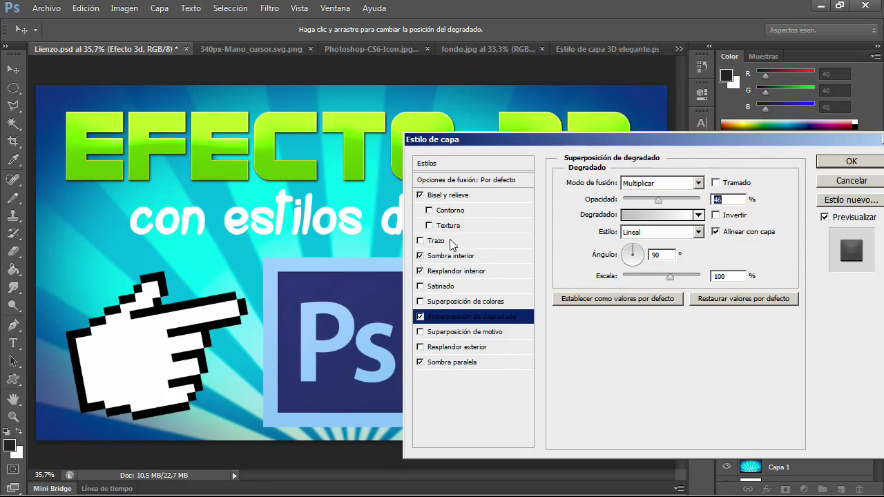
# Reduce the bevel depth to 144% and apply the style changes.
pyautogui.click(450, 196)
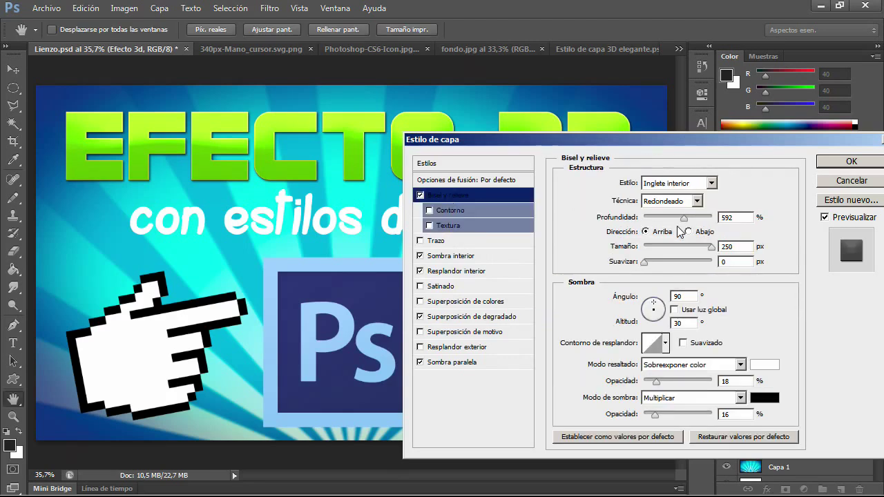
pyautogui.moveTo(683, 218); pyautogui.dragTo(653, 223)
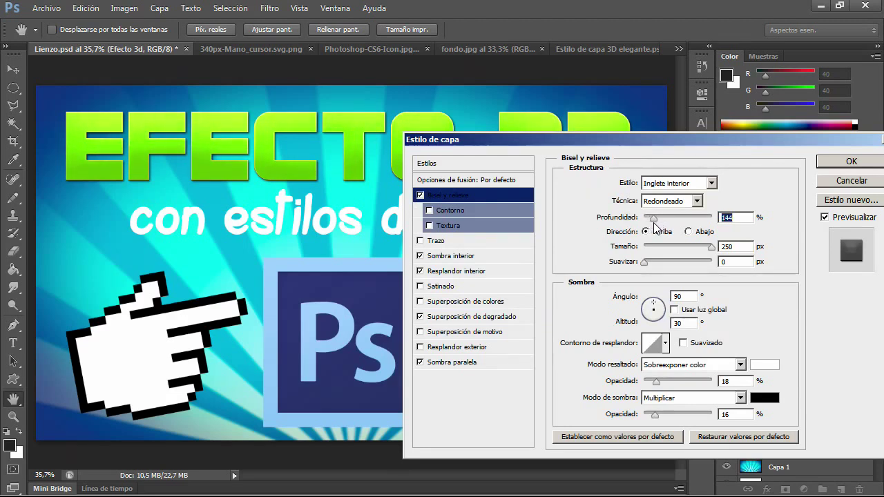
pyautogui.click(849, 163)
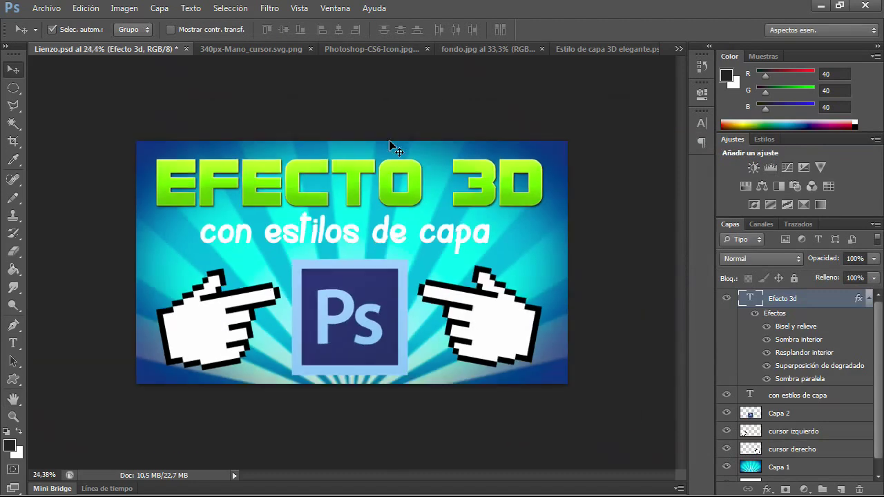
# Copy the Efecto 3d layer style and paste it onto the con estilos de capa subtitle layer.
pyautogui.keyDown('alt'); pyautogui.scroll(3, 390, 142); pyautogui.keyUp('alt')
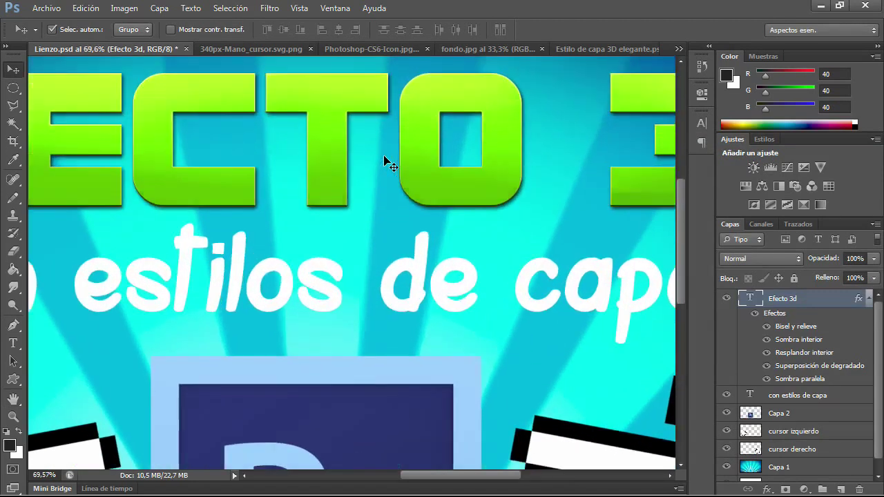
pyautogui.keyDown('alt'); pyautogui.scroll(-3, 390, 166); pyautogui.keyUp('alt')
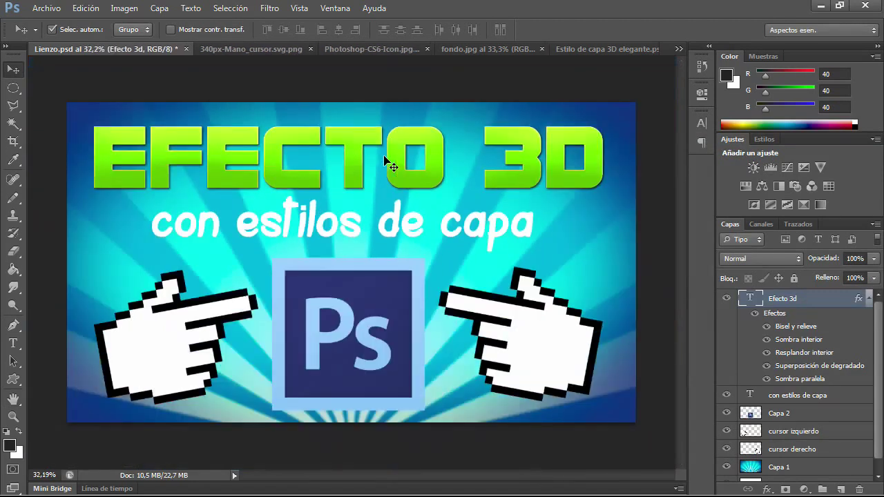
pyautogui.rightClick(786, 302)
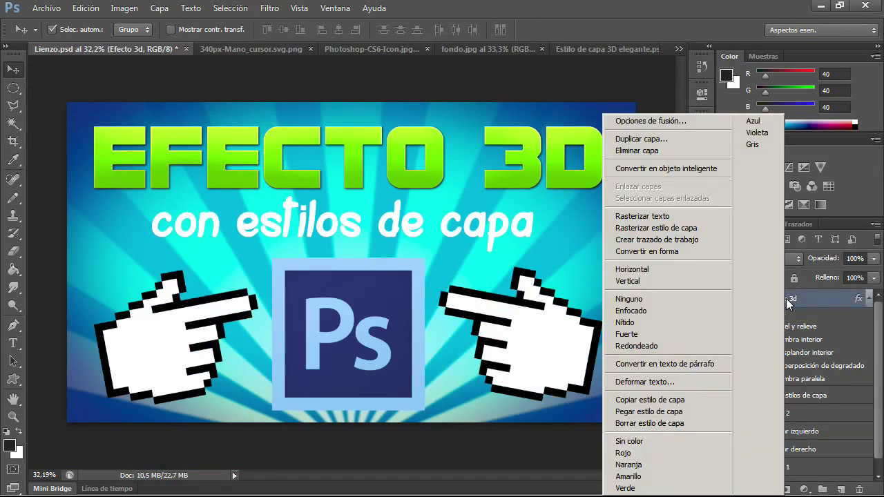
pyautogui.click(652, 400)
pyautogui.click(782, 395)
pyautogui.rightClick(782, 397)
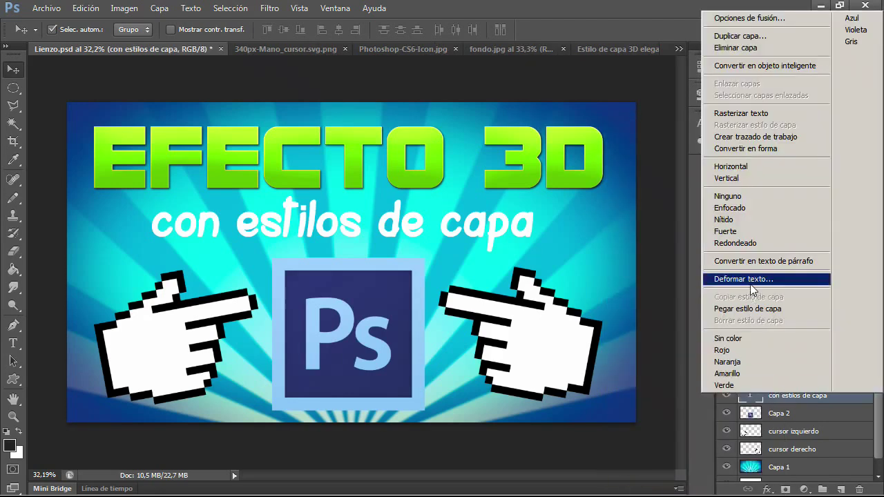
pyautogui.click(752, 309)
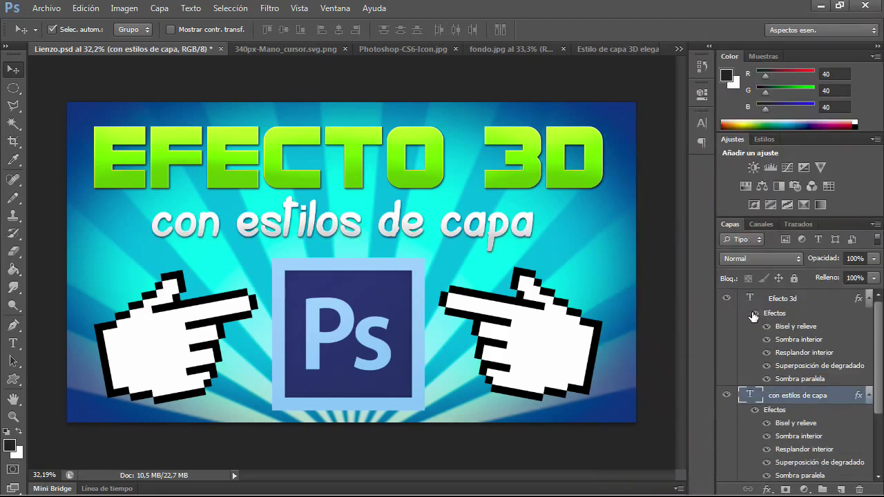
# Collapse the effects lists of the con estilos de capa and Efecto 3d layers.
pyautogui.scroll(2, 343, 231)
pyautogui.scroll(1, 341, 233)
pyautogui.scroll(1, 338, 235)
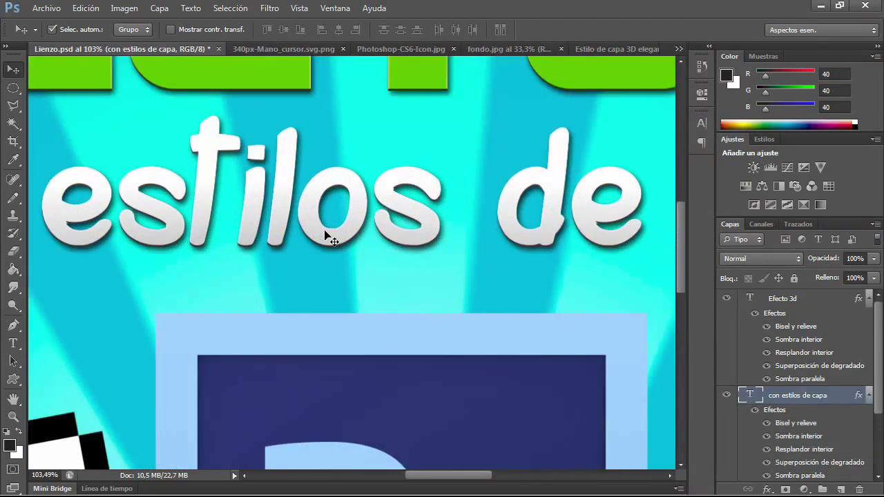
pyautogui.scroll(1, 334, 238)
pyautogui.scroll(-1, 330, 238)
pyautogui.scroll(-1, 330, 238)
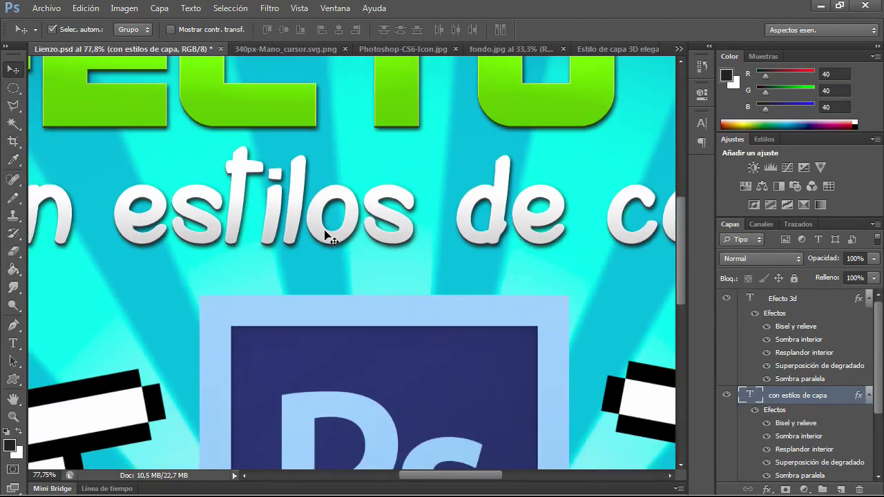
pyautogui.scroll(-2, 330, 238)
pyautogui.scroll(-1, 331, 238)
pyautogui.scroll(2, 331, 238)
pyautogui.scroll(2, 330, 239)
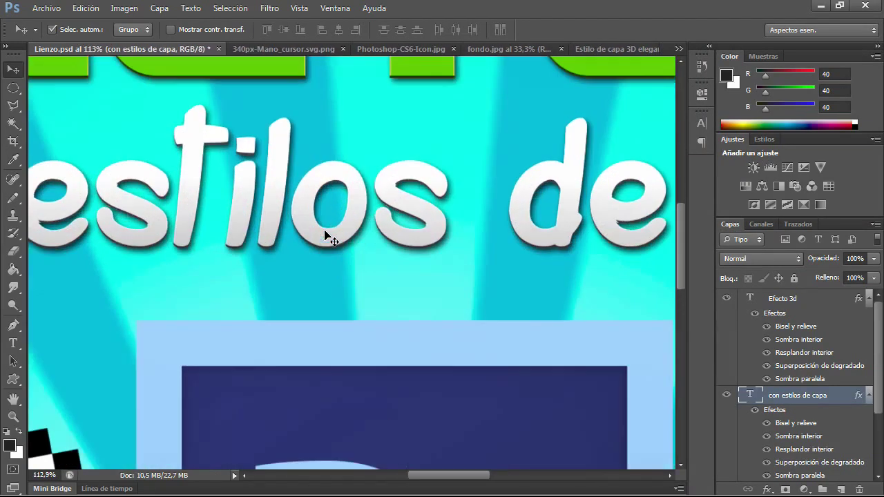
pyautogui.scroll(-2, 330, 238)
pyautogui.scroll(-1, 330, 239)
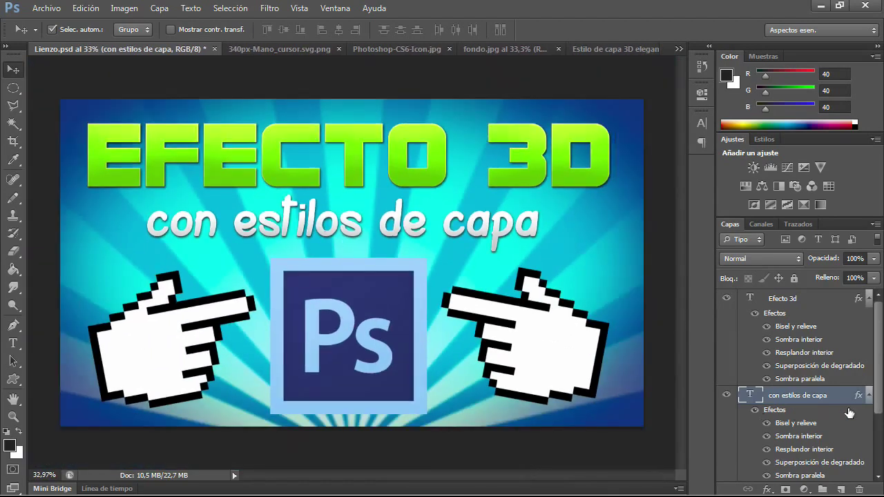
pyautogui.click(866, 399)
pyautogui.click(866, 305)
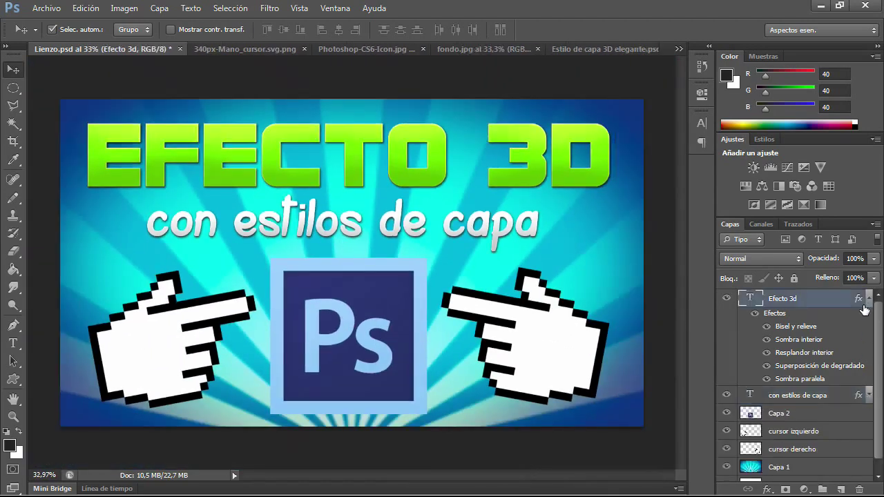
pyautogui.click(868, 301)
# Paste the copied EFECTO 3D layer style onto Capa 2 and toggle its effects to compare.
pyautogui.rightClick(812, 334)
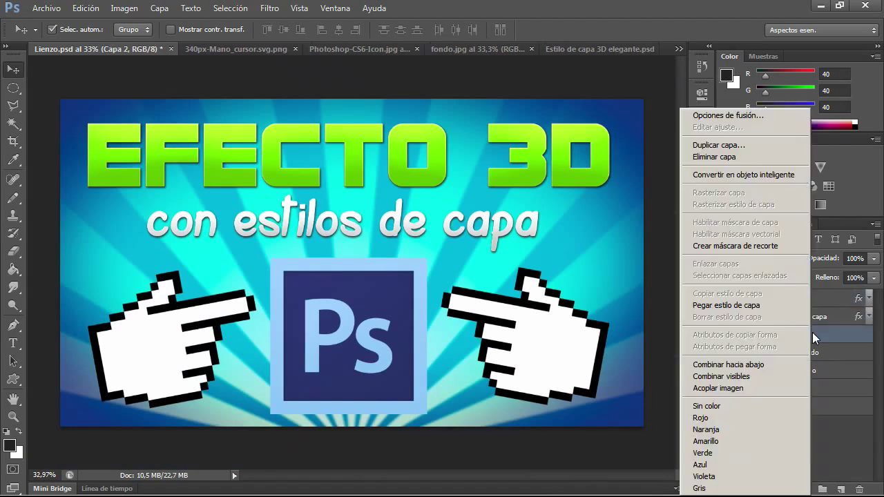
pyautogui.click(733, 310)
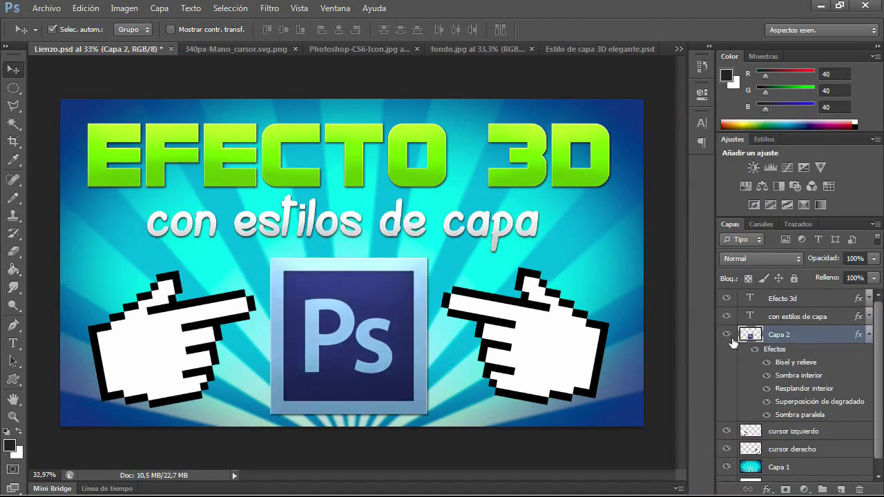
pyautogui.click(755, 349)
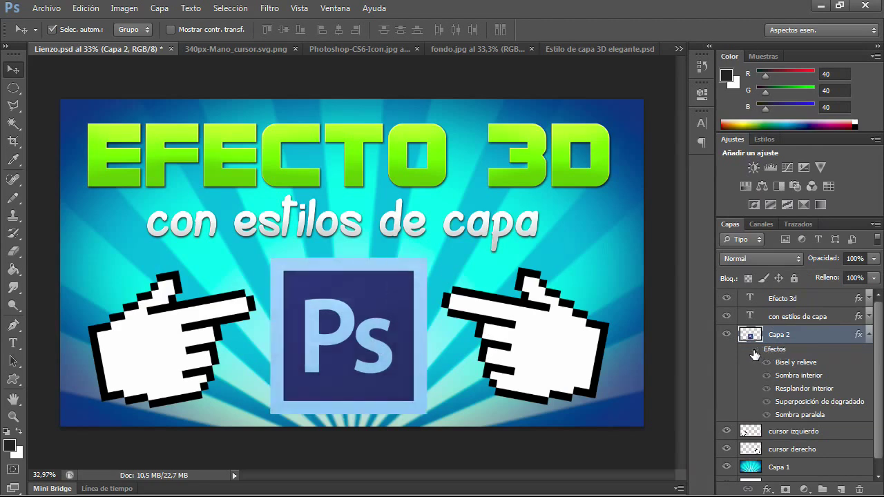
pyautogui.click(755, 350)
pyautogui.click(755, 350)
pyautogui.click(754, 349)
pyautogui.click(754, 350)
pyautogui.click(755, 351)
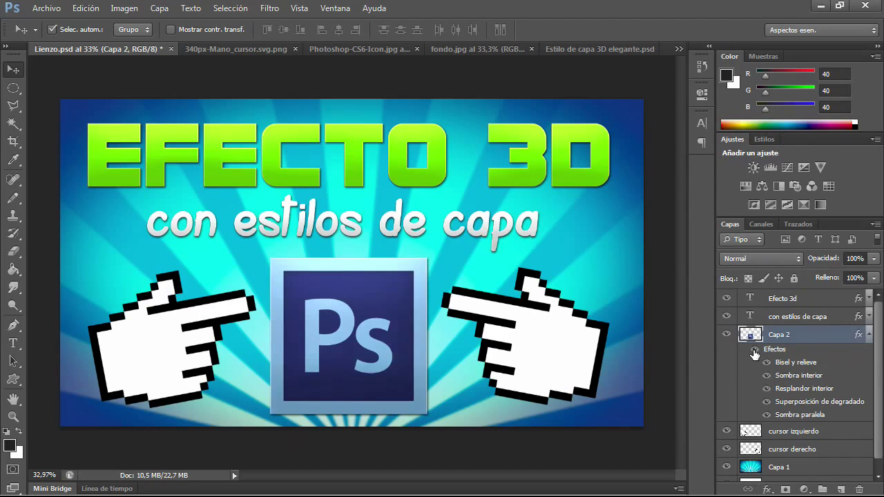
# Paste the same layer style onto the cursor izquierdo and cursor derecho hand layers.
pyautogui.rightClick(796, 438)
pyautogui.click(785, 243)
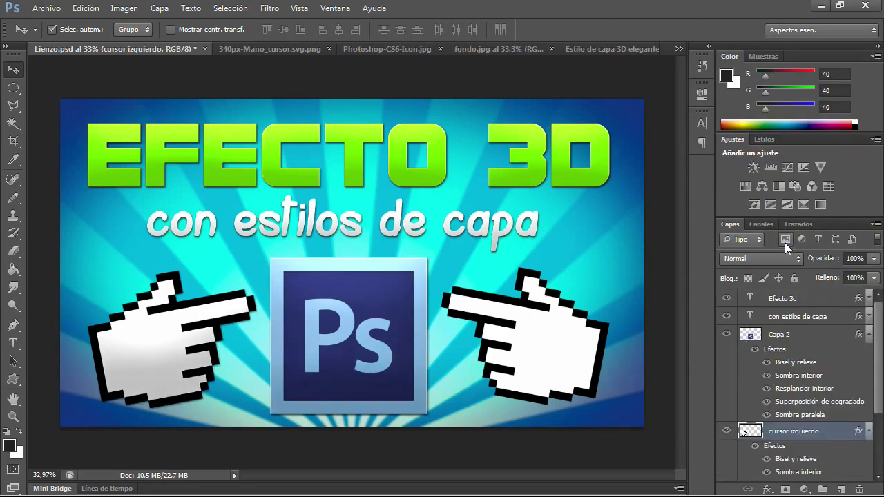
pyautogui.click(869, 431)
pyautogui.click(793, 450)
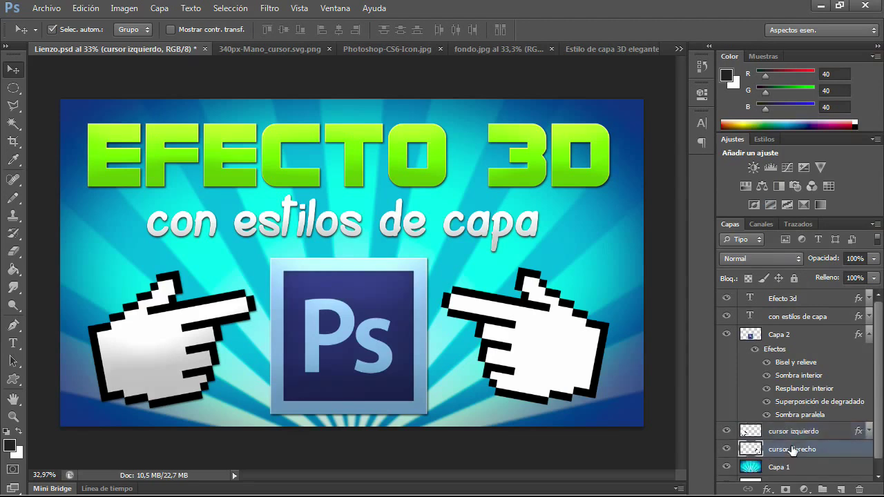
pyautogui.rightClick(793, 450)
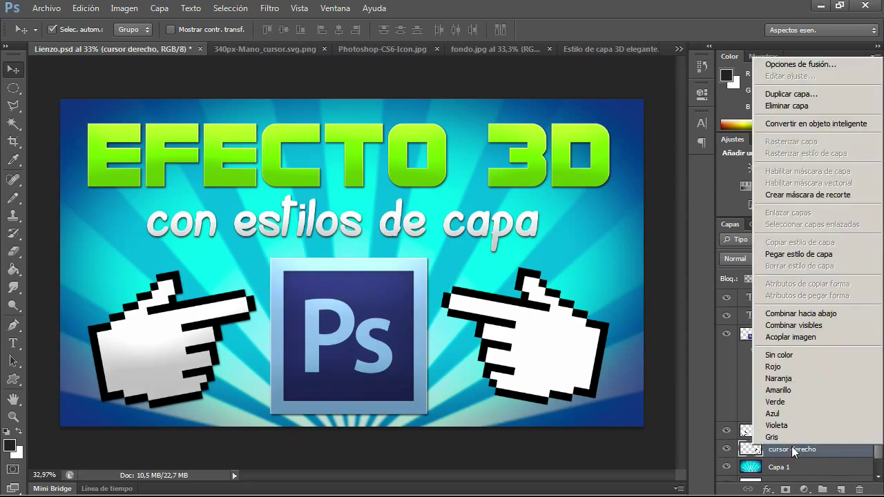
pyautogui.click(796, 255)
pyautogui.scroll(1, 110, 327)
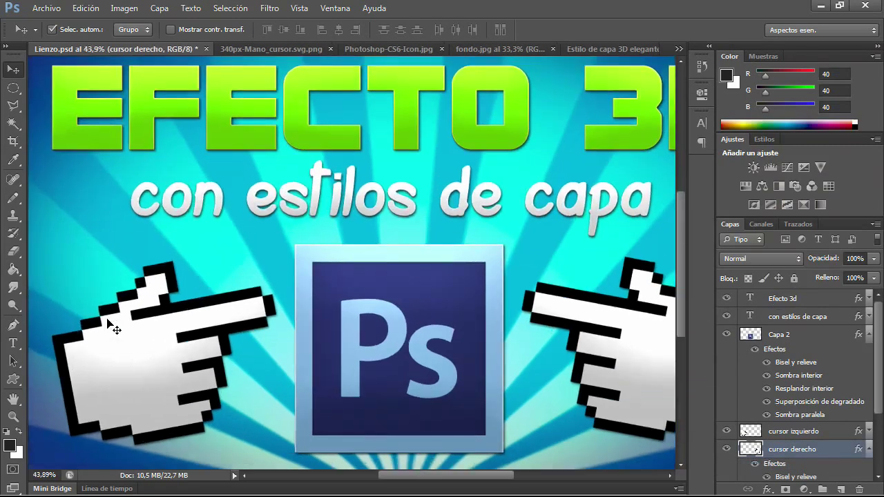
pyautogui.scroll(2, 110, 326)
pyautogui.scroll(2, 111, 327)
pyautogui.scroll(1, 205, 321)
pyautogui.scroll(1, 205, 321)
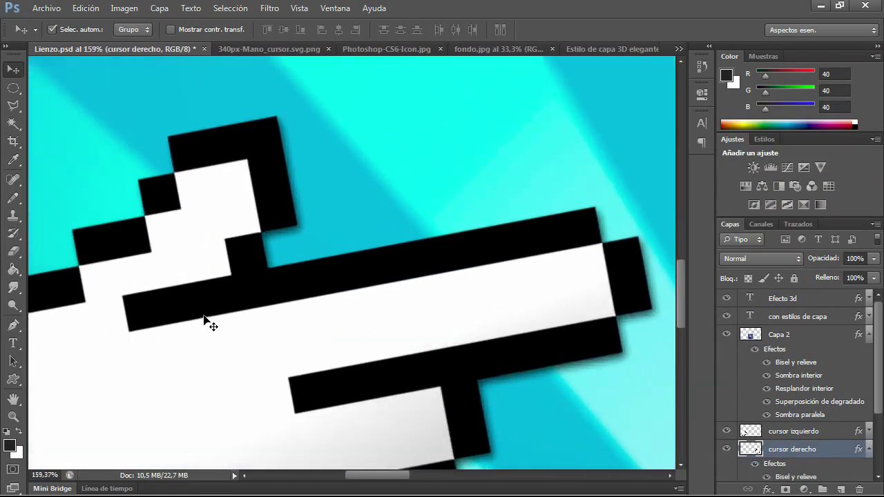
pyautogui.scroll(-2, 205, 321)
pyautogui.scroll(-1, 207, 325)
pyautogui.scroll(-1, 212, 290)
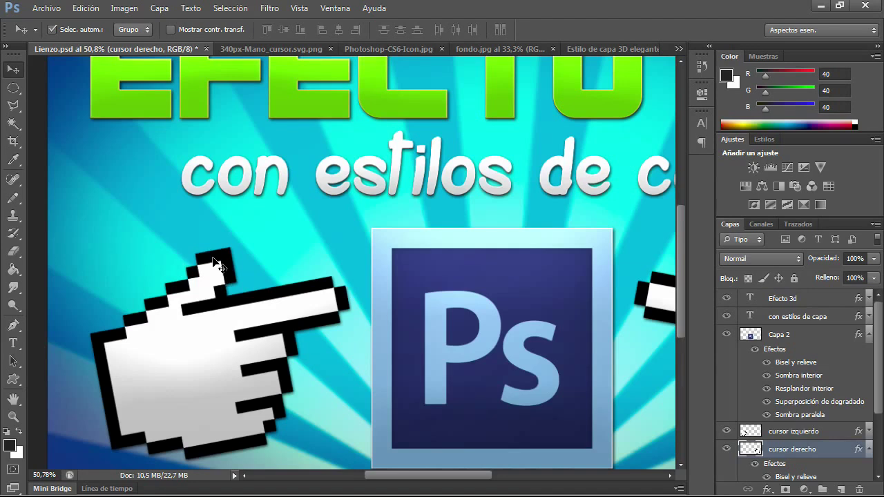
pyautogui.click(780, 431)
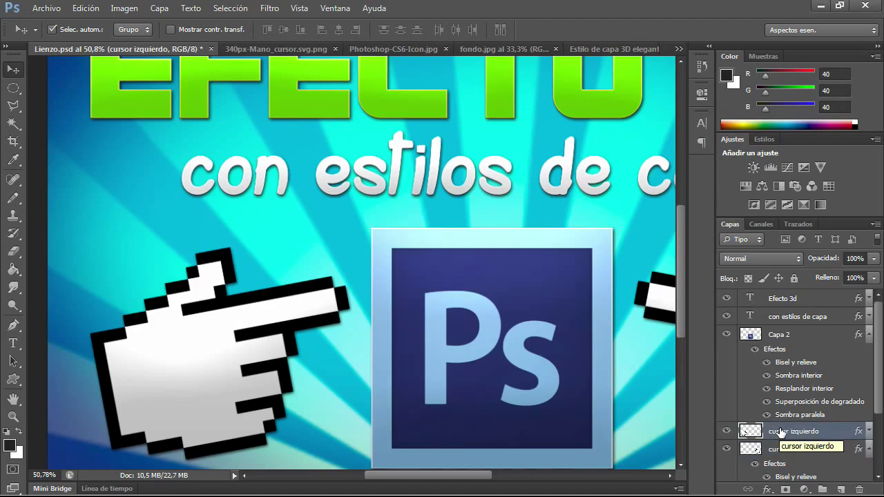
pyautogui.doubleClick(780, 431)
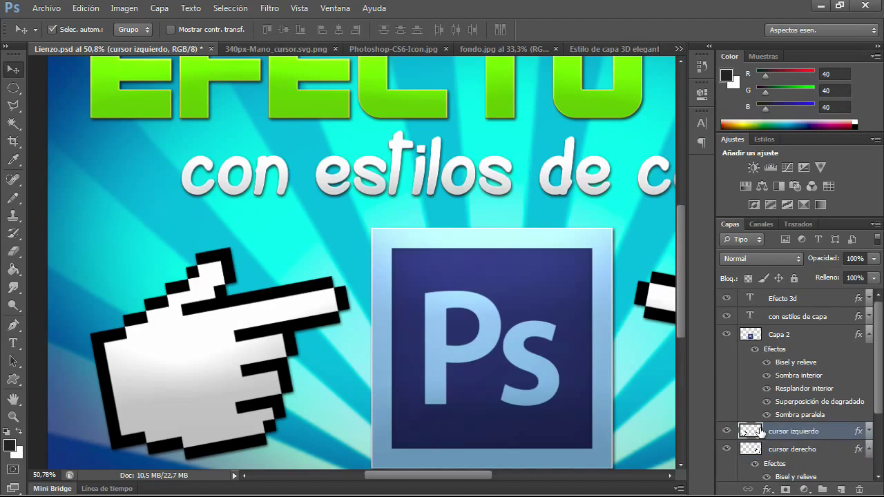
# Switch the left hand's gradient overlay blend mode to Luz fuerte and lower its opacity.
pyautogui.doubleClick(760, 432)
pyautogui.moveTo(574, 133); pyautogui.dragTo(670, 142)
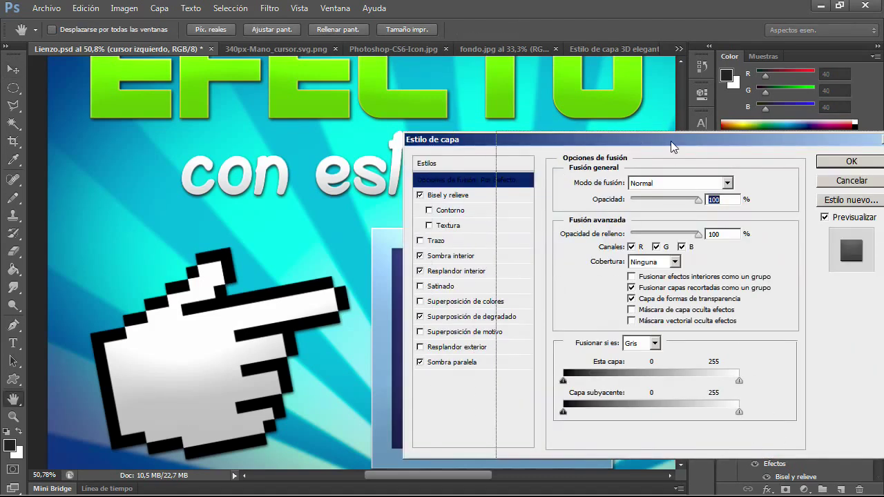
pyautogui.click(584, 319)
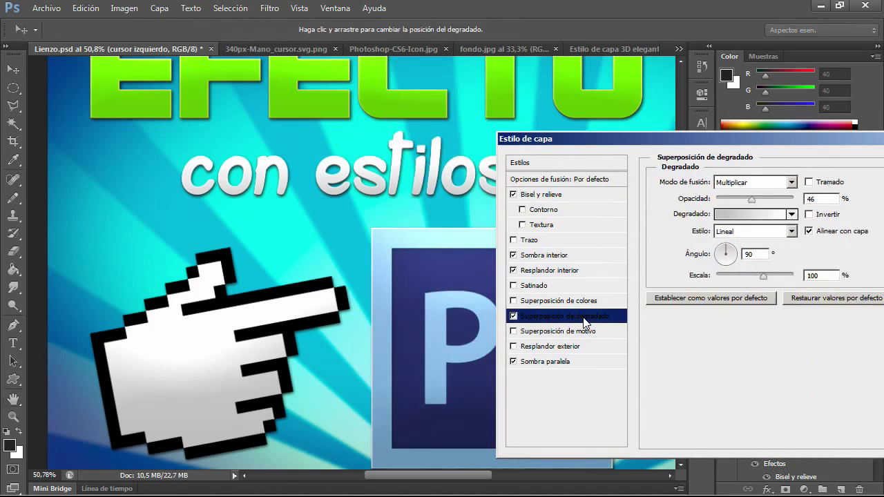
pyautogui.click(796, 182)
pyautogui.click(778, 183)
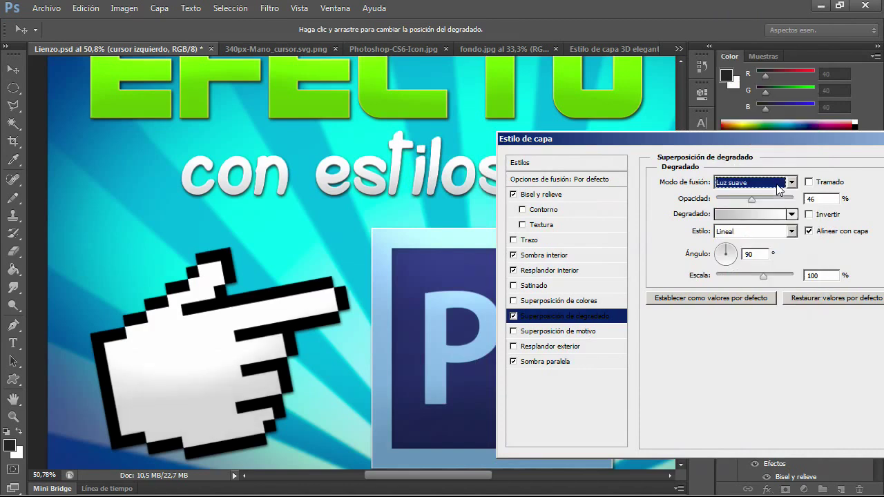
pyautogui.scroll(-1, 759, 184)
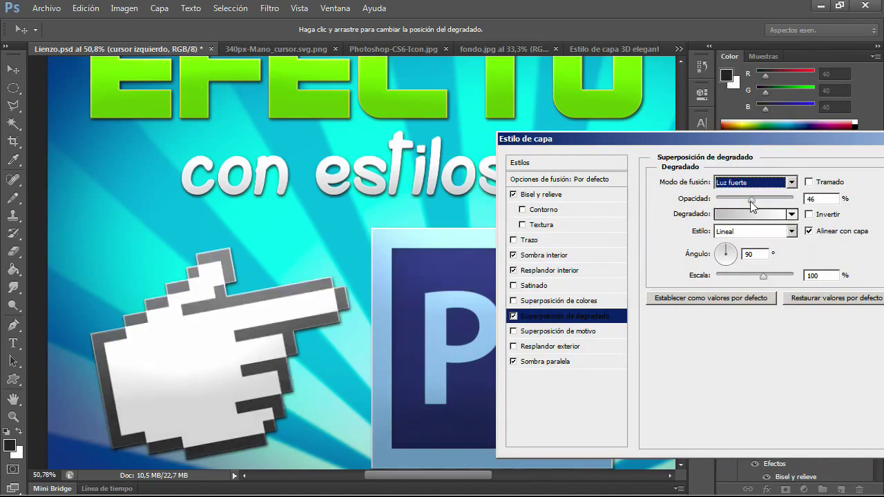
pyautogui.moveTo(750, 201)
pyautogui.mouseDown()
pyautogui.moveTo(728, 205)
pyautogui.moveTo(735, 203)
pyautogui.mouseUp()
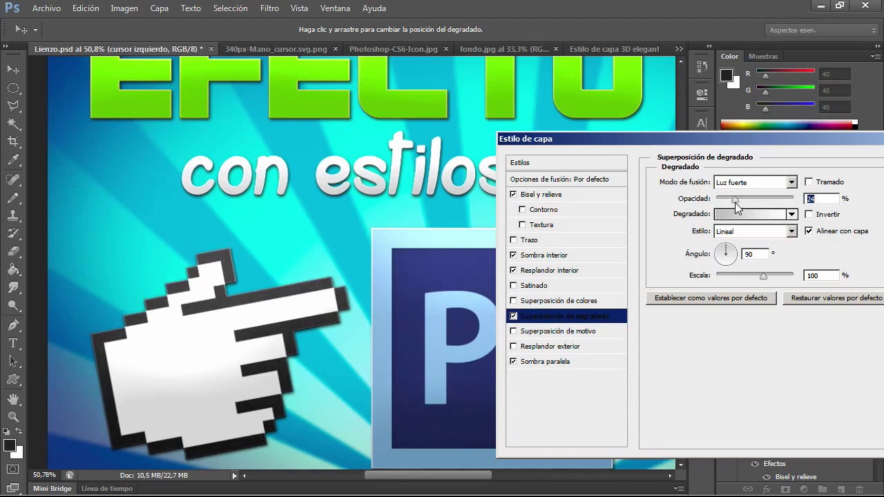
pyautogui.moveTo(734, 202); pyautogui.dragTo(738, 205)
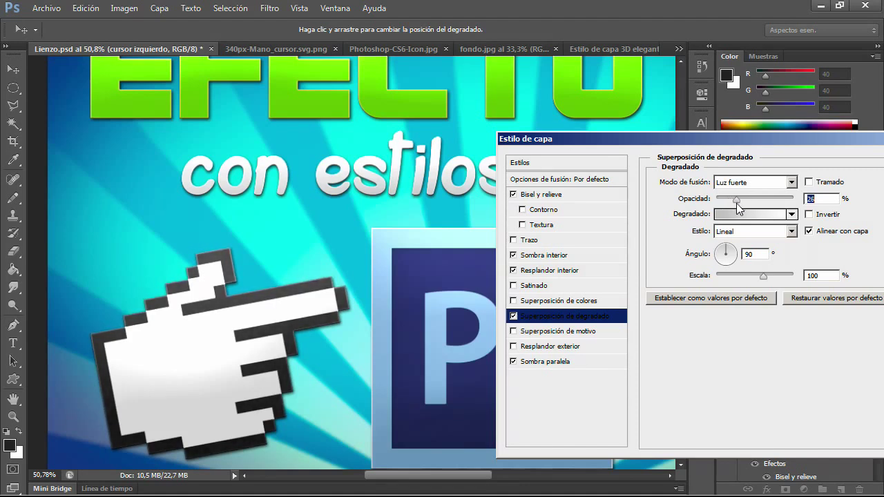
# Choose the black-to-white gradient preset, set overlay opacity to 35% and apply the style.
pyautogui.click(736, 214)
pyautogui.click(310, 240)
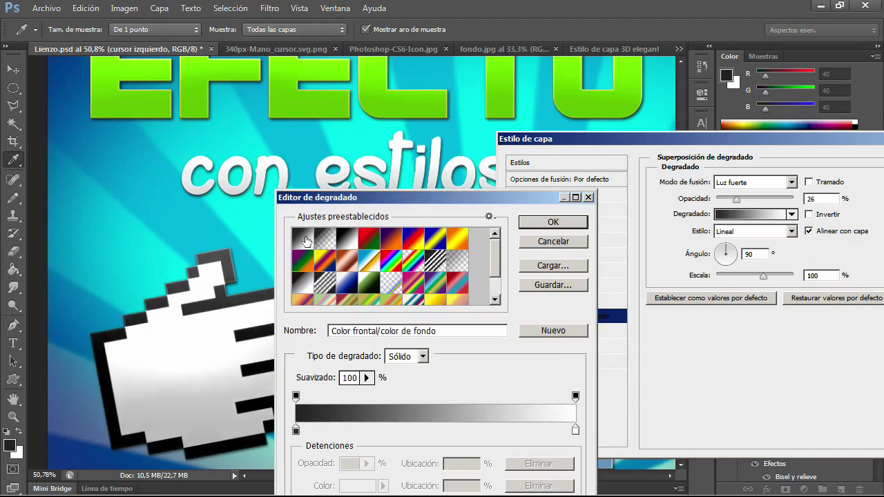
pyautogui.click(570, 220)
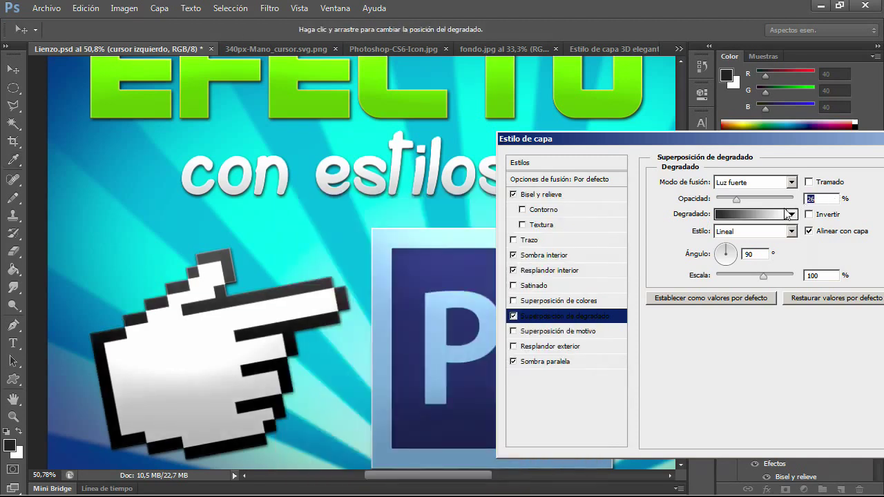
pyautogui.moveTo(737, 200); pyautogui.dragTo(743, 202)
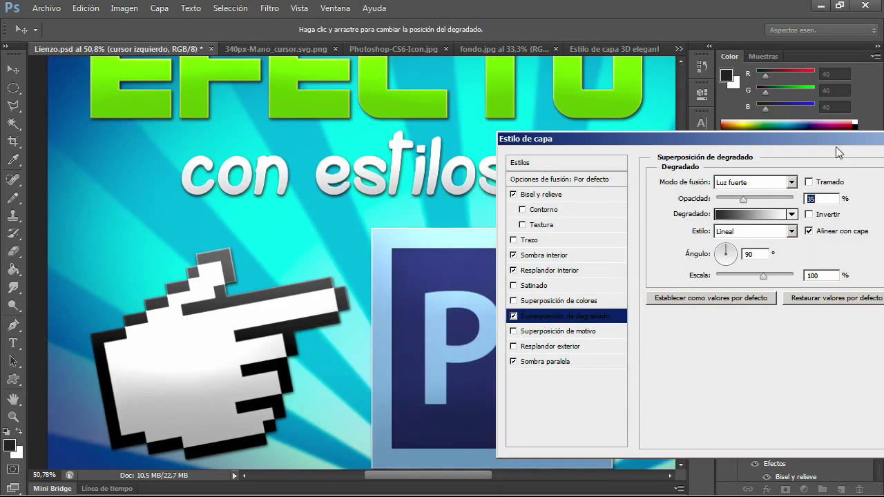
pyautogui.moveTo(832, 141); pyautogui.dragTo(650, 131)
pyautogui.click(774, 152)
# Copy cursor izquierdo's layer style and paste it onto cursor derecho.
pyautogui.scroll(-2, 417, 237)
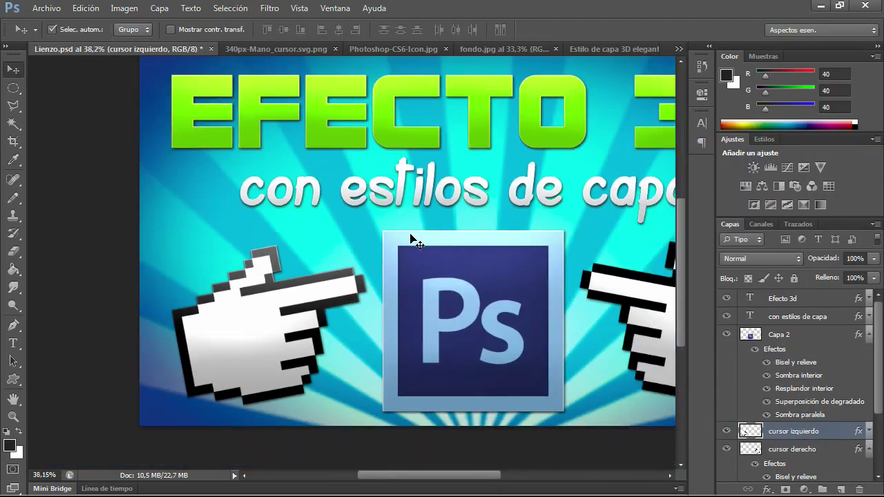
pyautogui.scroll(-2, 413, 237)
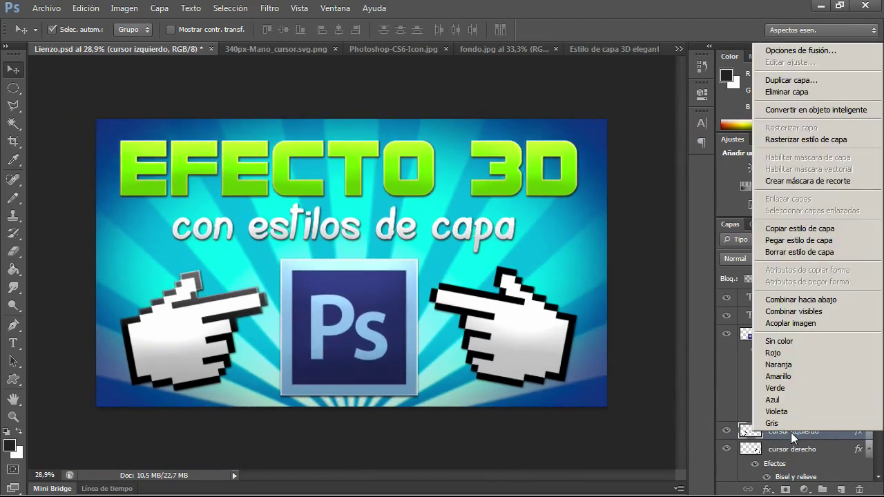
pyautogui.rightClick(791, 434)
pyautogui.click(810, 232)
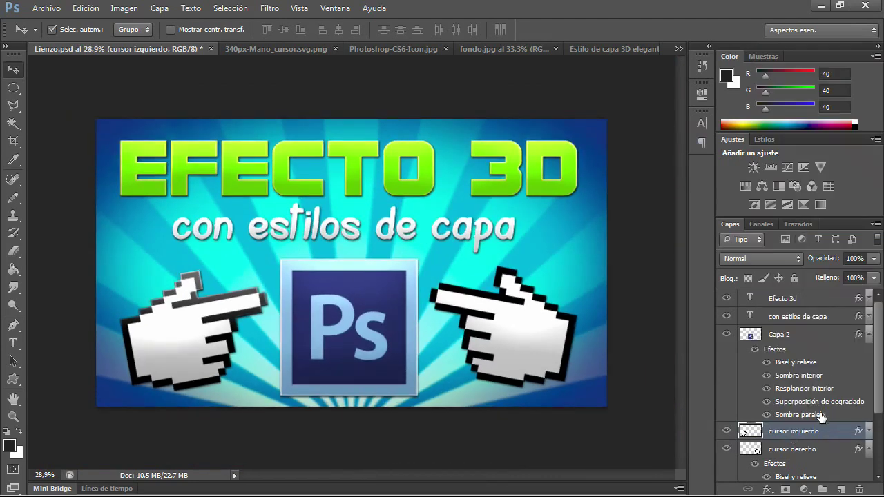
pyautogui.rightClick(801, 450)
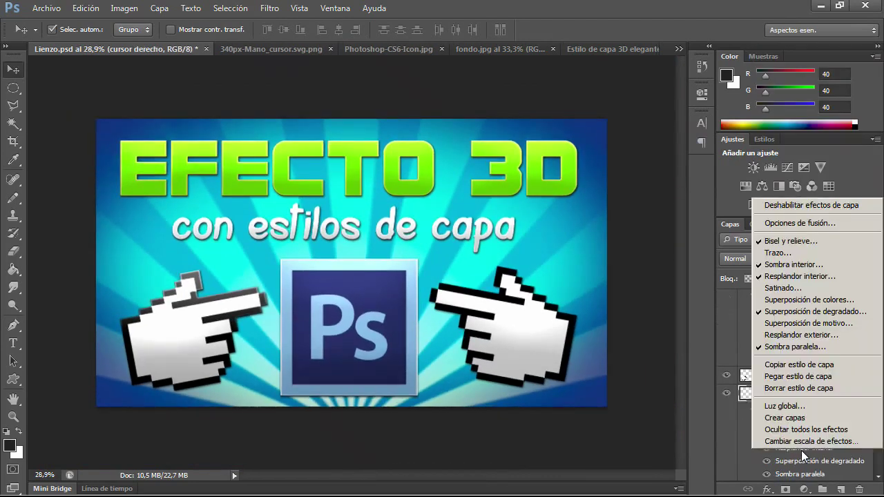
pyautogui.click(797, 376)
pyautogui.click(869, 394)
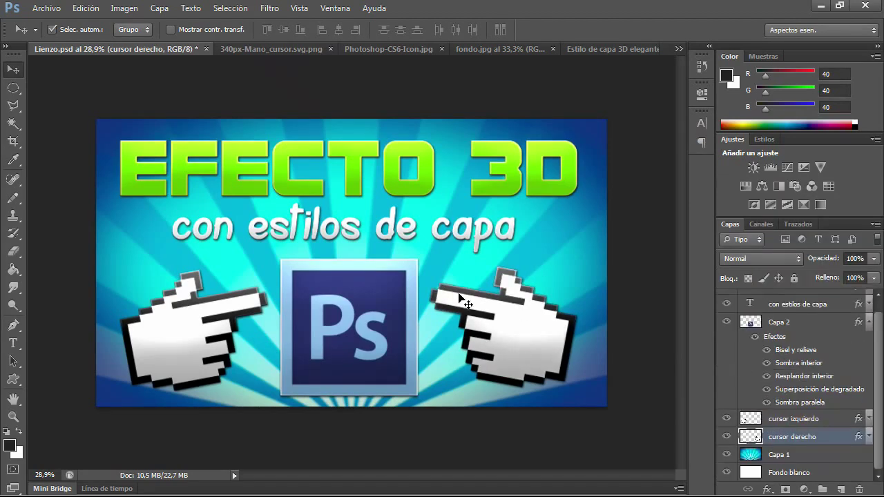
# Collapse the Capa 2 and cursor derecho effect lists in the Layers panel.
pyautogui.scroll(3, 343, 290)
pyautogui.scroll(-1, 343, 290)
pyautogui.scroll(-1, 344, 290)
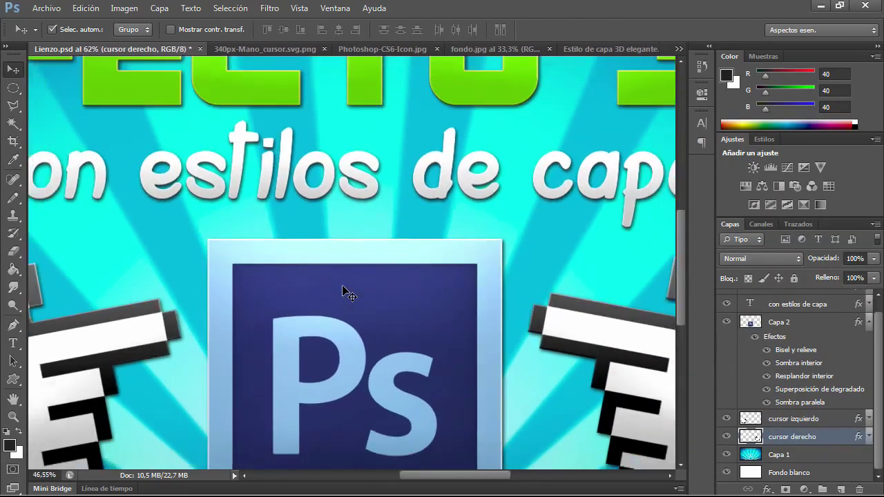
pyautogui.scroll(-2, 343, 290)
pyautogui.scroll(-2, 343, 290)
pyautogui.scroll(-1, 343, 290)
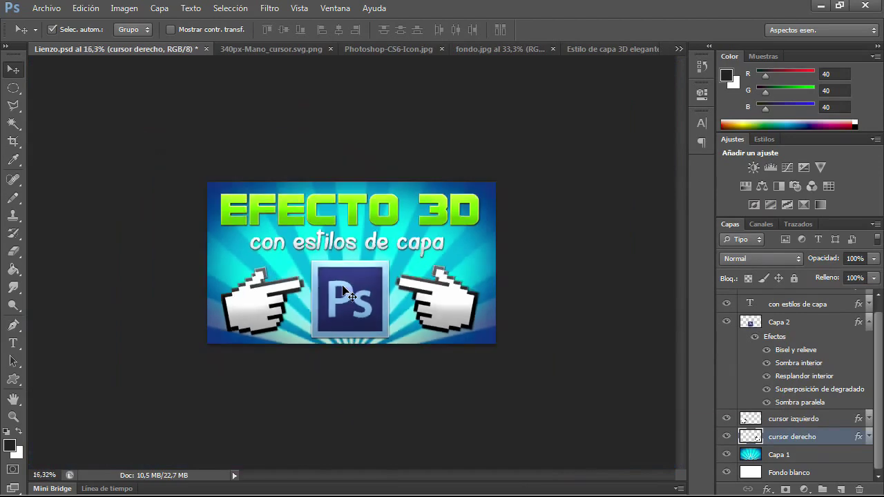
pyautogui.scroll(1, 343, 290)
pyautogui.scroll(2, 343, 290)
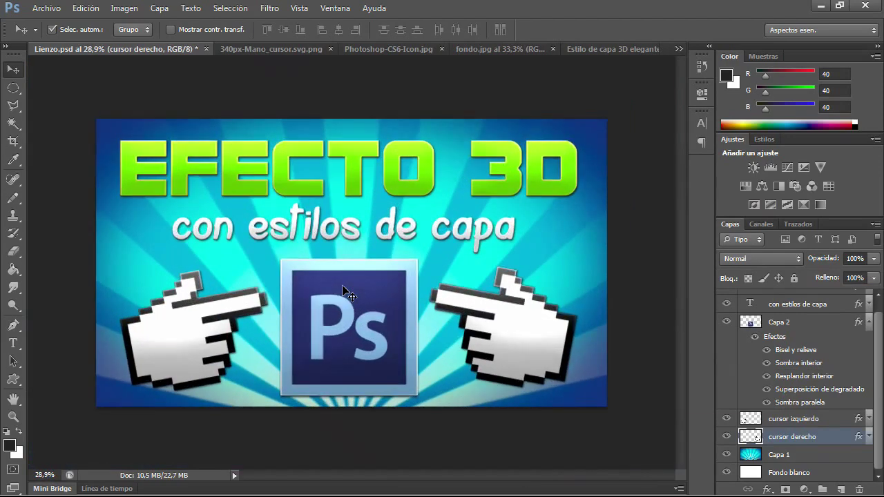
pyautogui.scroll(1, 344, 290)
pyautogui.scroll(-1, 343, 290)
pyautogui.click(867, 322)
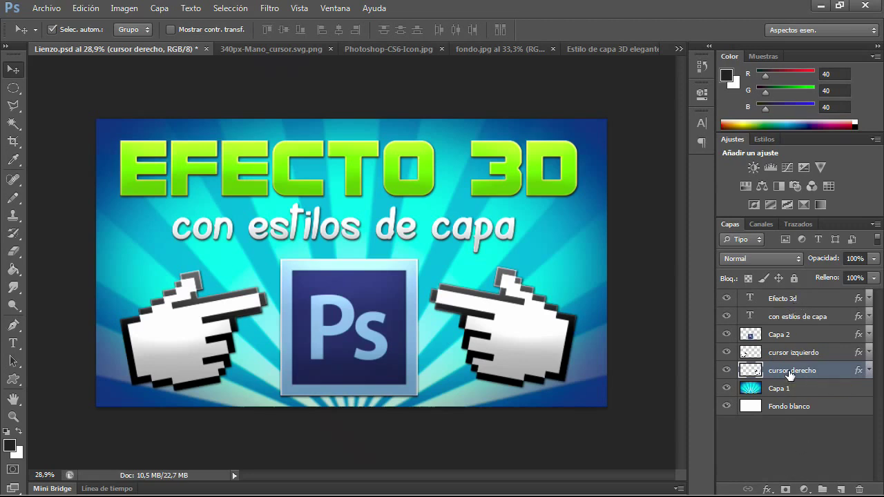
pyautogui.click(869, 370)
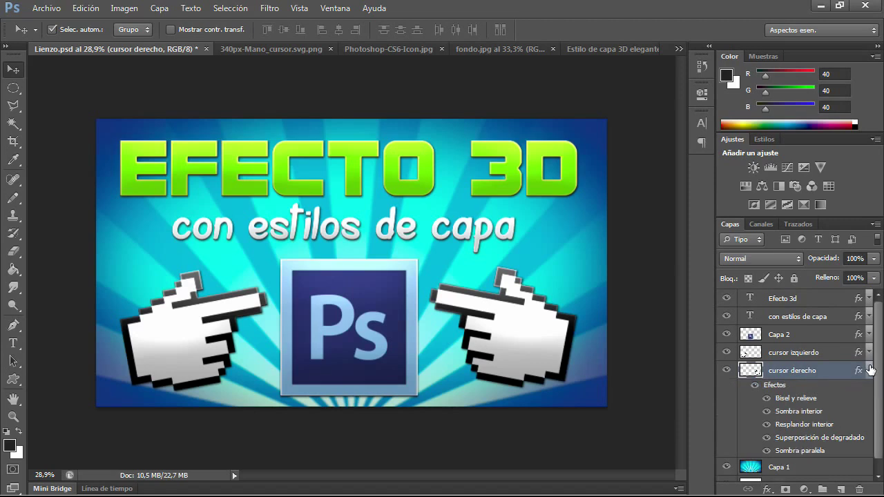
pyautogui.click(868, 370)
# Select the cursor derecho layer and bring up its layer context menu.
pyautogui.click(777, 444)
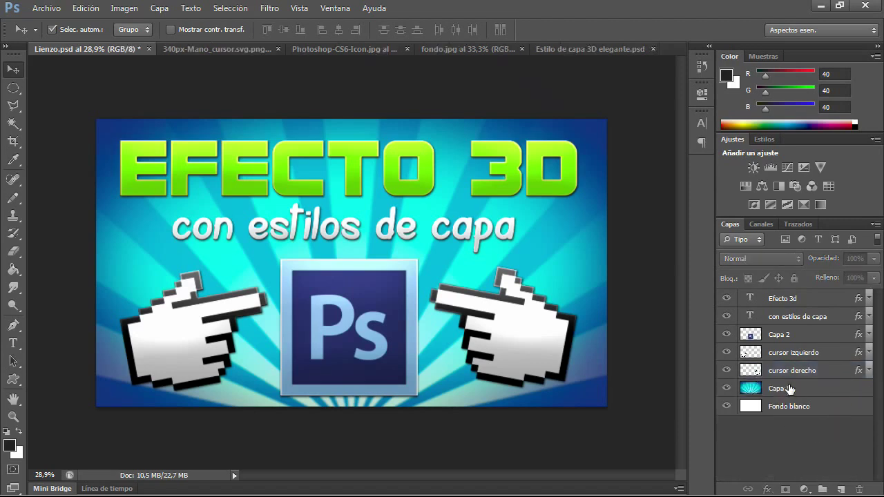
pyautogui.click(791, 373)
pyautogui.rightClick(791, 374)
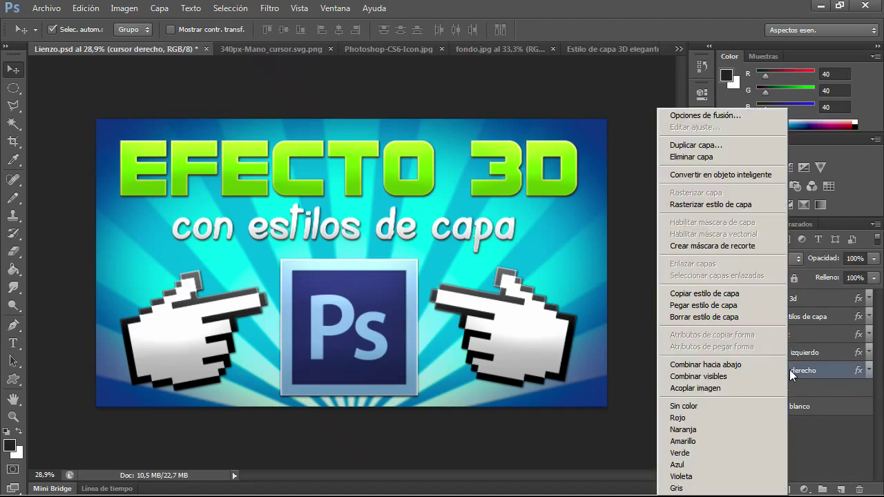
# Cancel duplicating cursor derecho and instead duplicate Efecto 3d as Efecto 3d copia.
pyautogui.click(707, 145)
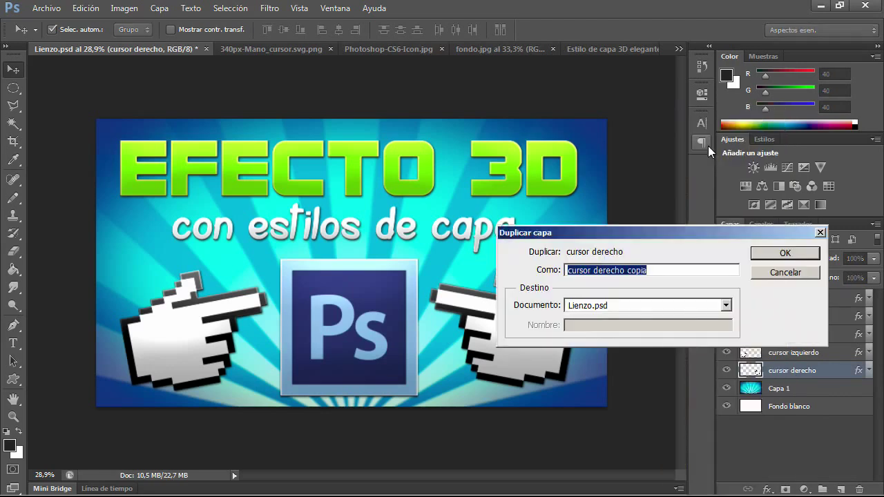
pyautogui.click(794, 277)
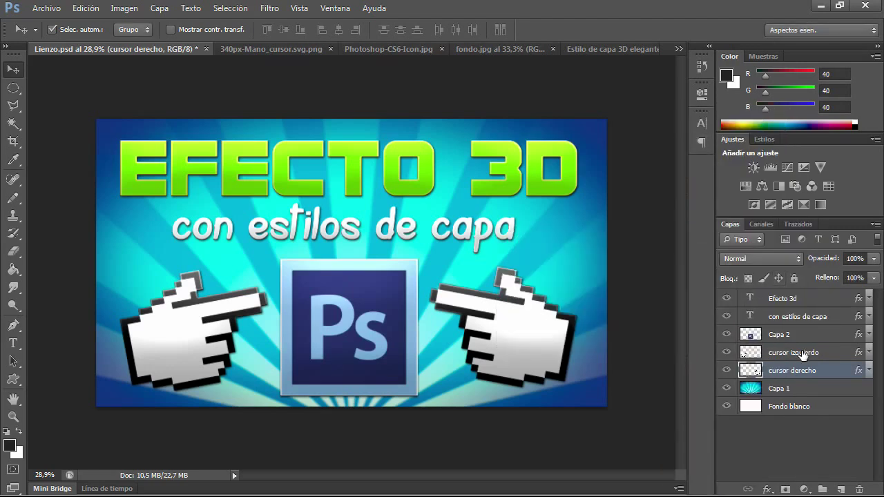
pyautogui.click(786, 297)
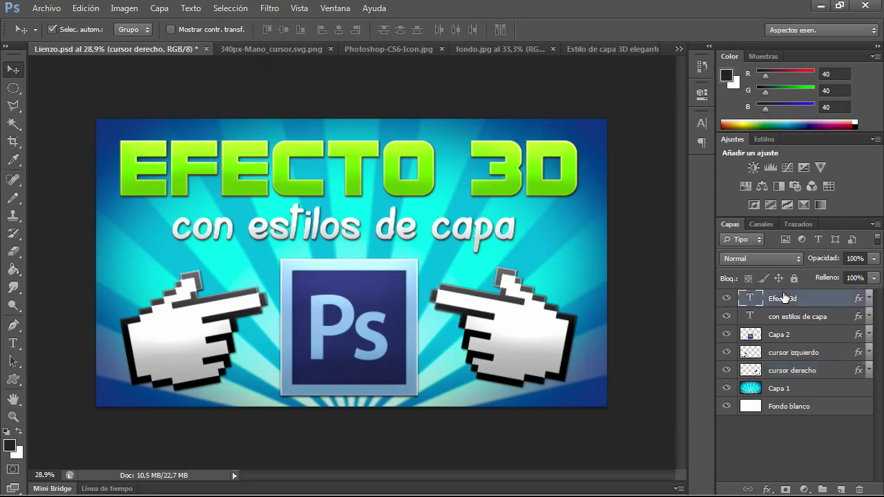
pyautogui.rightClick(786, 298)
pyautogui.click(660, 138)
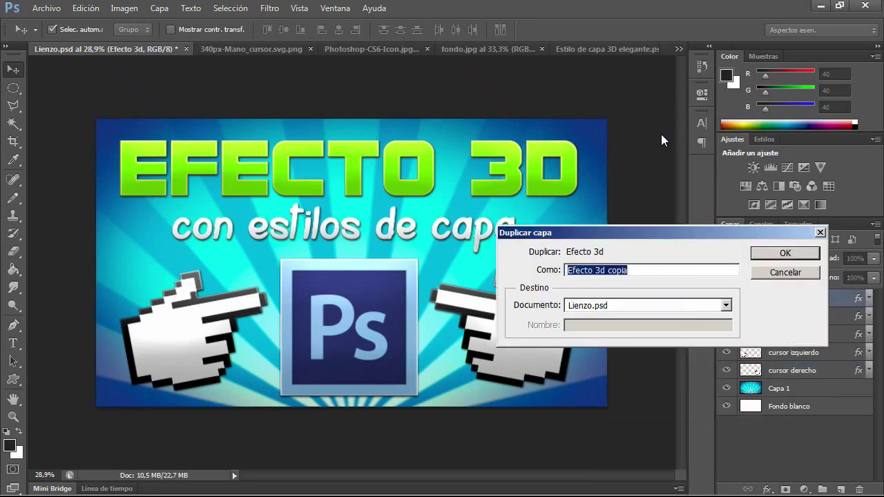
pyautogui.click(766, 255)
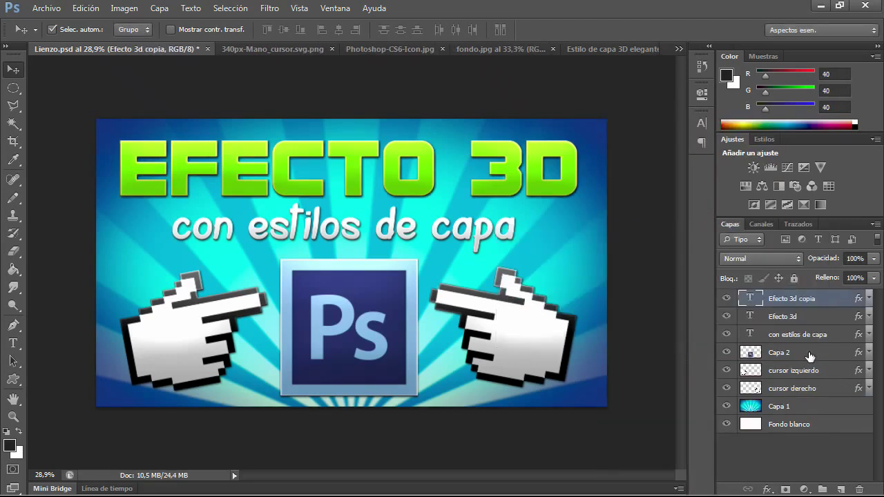
# Move Efecto 3d copia below Efecto 3d and switch off its bevel, inner shadow, glow and gradient.
pyautogui.scroll(2, 404, 183)
pyautogui.scroll(3, 405, 184)
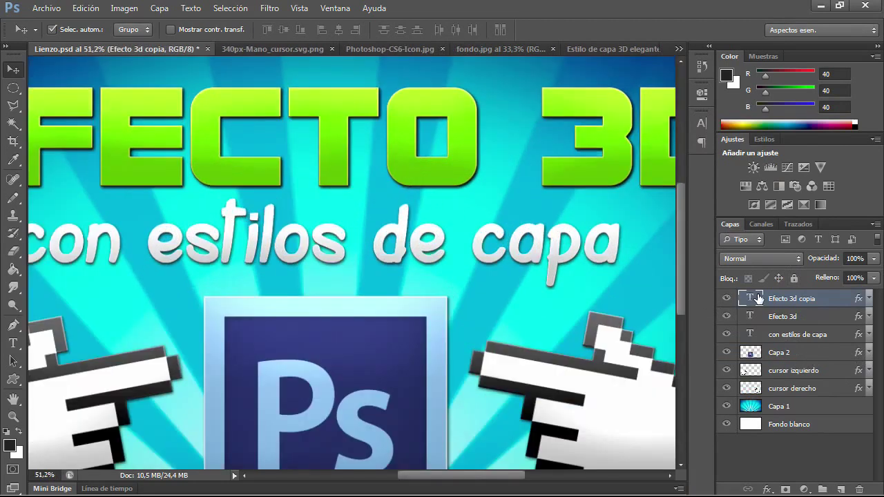
pyautogui.click(867, 300)
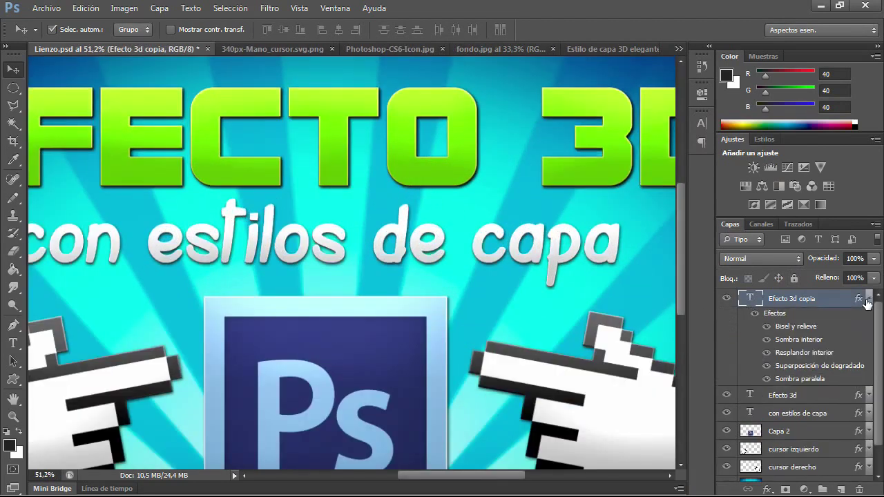
pyautogui.click(867, 301)
pyautogui.moveTo(813, 303); pyautogui.dragTo(804, 322)
pyautogui.click(868, 318)
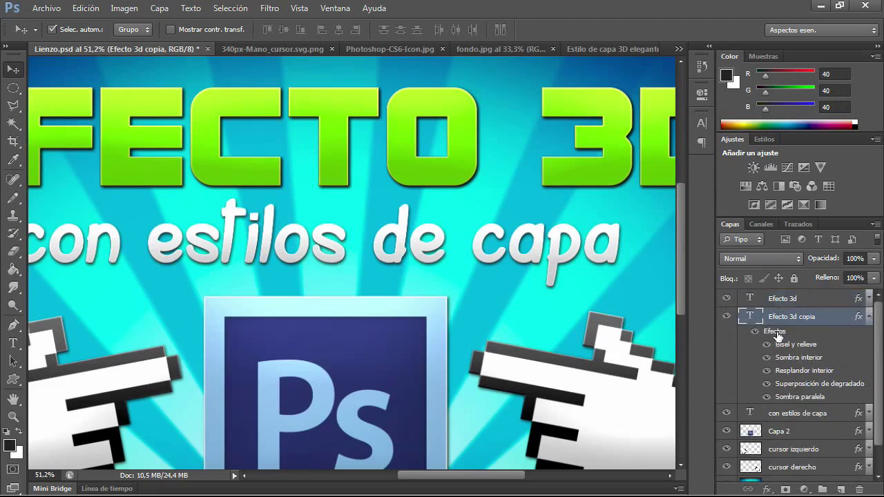
pyautogui.moveTo(766, 346); pyautogui.dragTo(767, 383)
# Set the copy's drop shadow to 24 px size and 23 px distance.
pyautogui.doubleClick(793, 398)
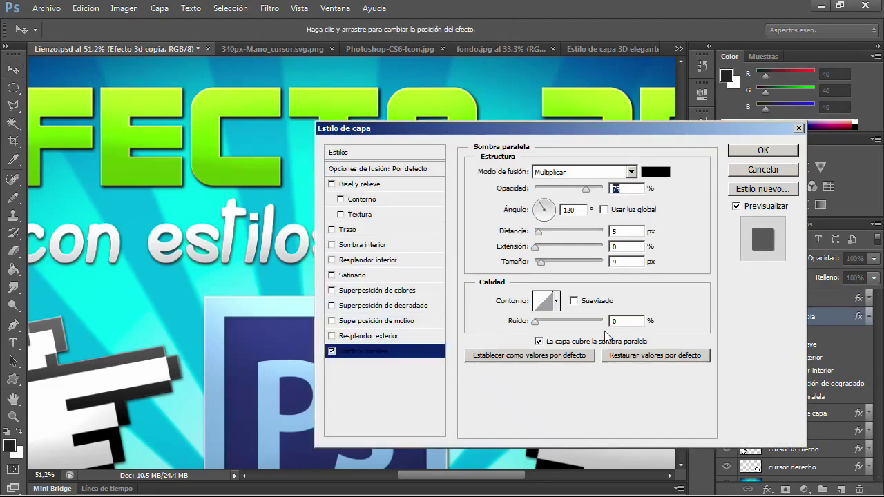
pyautogui.moveTo(542, 266); pyautogui.dragTo(546, 263)
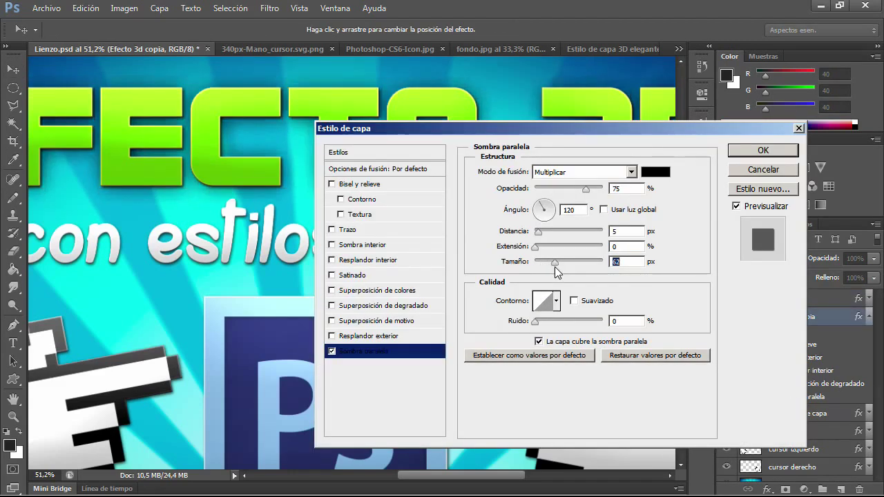
pyautogui.moveTo(537, 233); pyautogui.dragTo(551, 234)
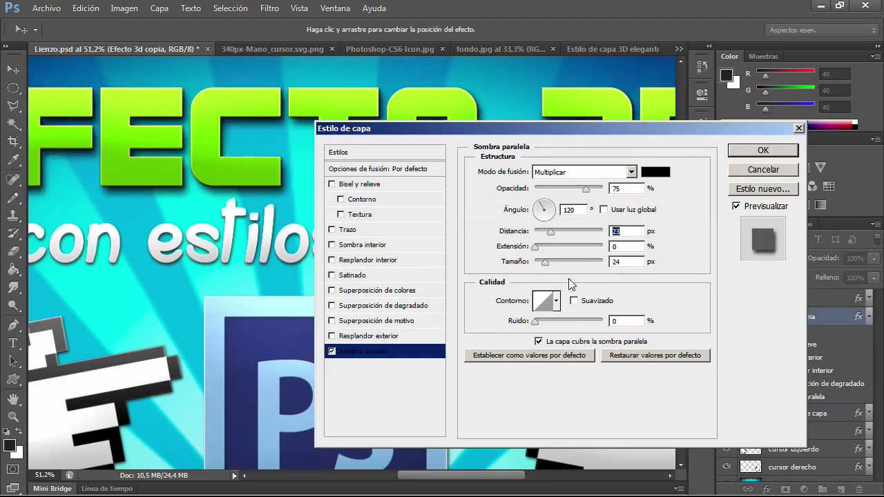
pyautogui.click(779, 150)
# Delete the Efecto 3d copia layer.
pyautogui.scroll(-2, 418, 190)
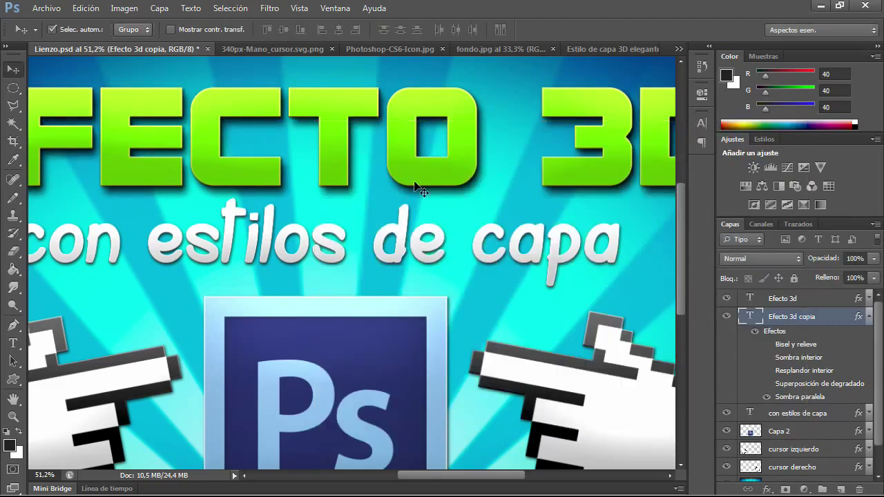
pyautogui.scroll(-1, 422, 192)
pyautogui.scroll(1, 485, 276)
pyautogui.scroll(1, 485, 276)
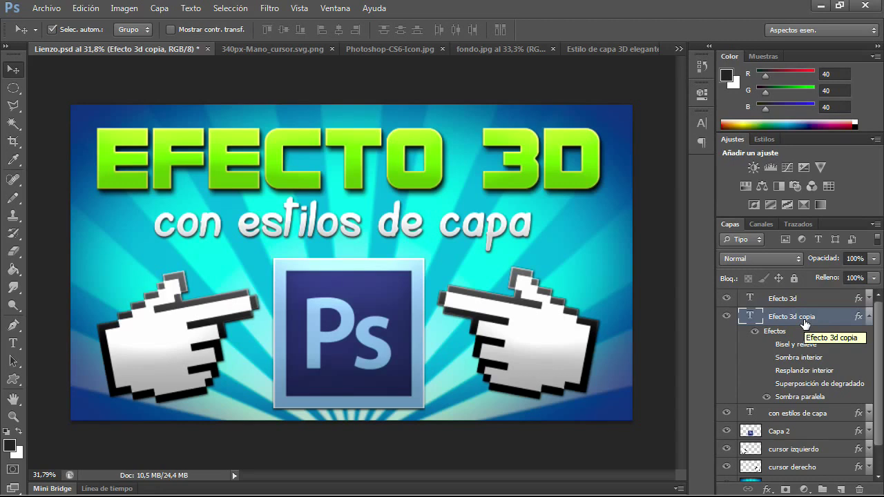
pyautogui.click(859, 489)
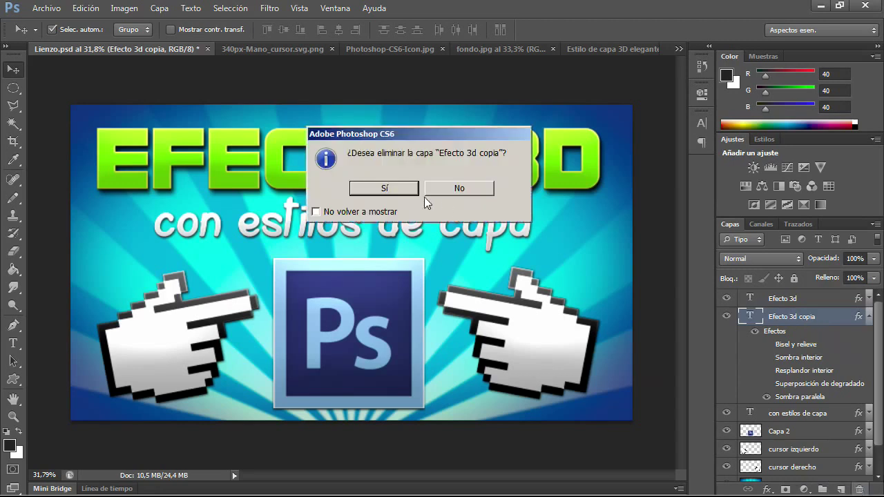
pyautogui.click(391, 188)
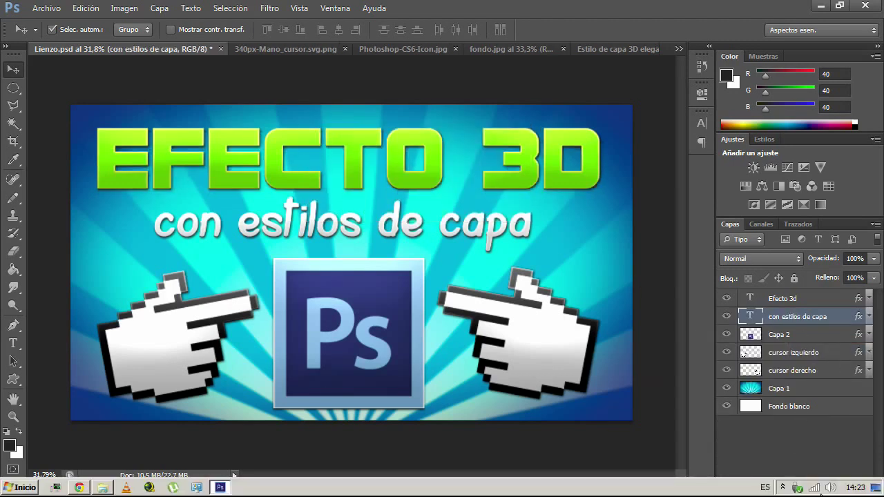
# Create Grupo 1 at the top of the stack holding the title and artwork layers, collapsed.
pyautogui.click(822, 489)
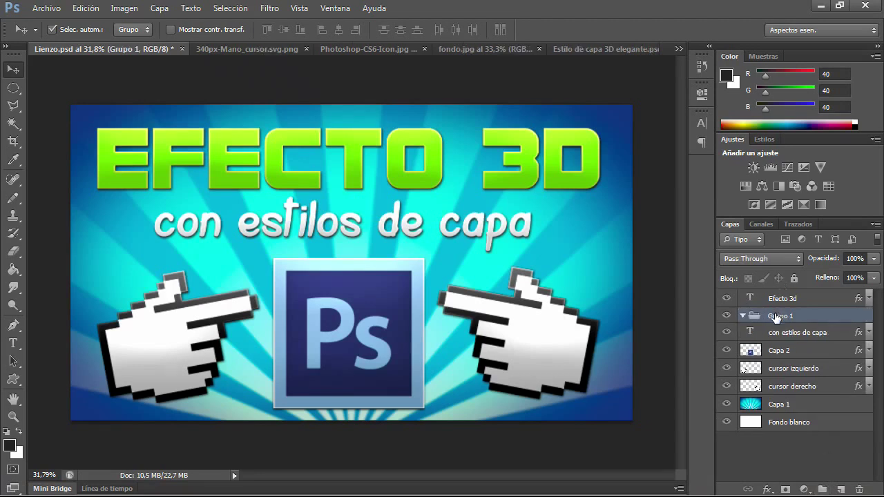
pyautogui.moveTo(776, 316); pyautogui.dragTo(774, 294)
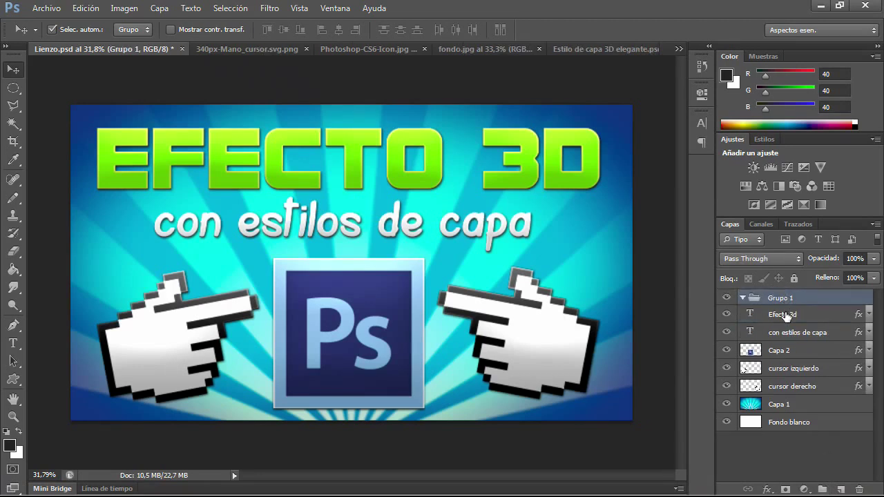
pyautogui.moveTo(785, 317); pyautogui.dragTo(789, 378)
pyautogui.click(778, 299)
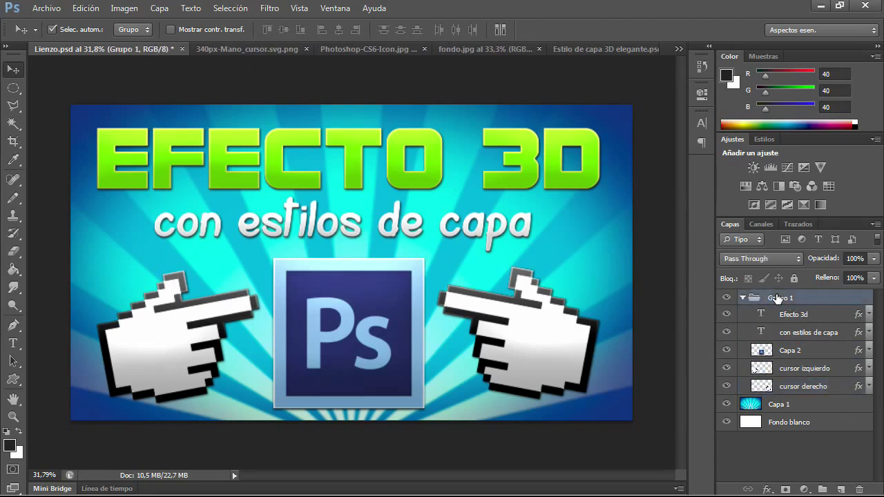
pyautogui.click(743, 299)
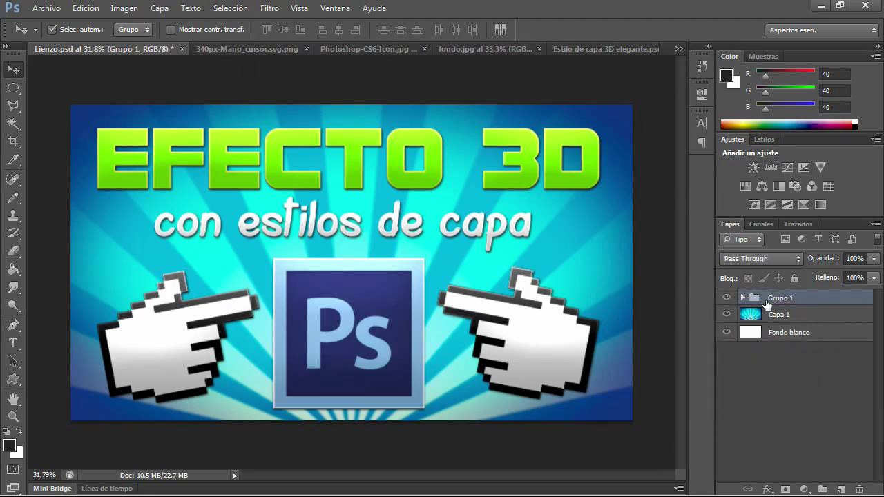
# Add a drop shadow to Grupo 1 without global light, 12 px distance, about 55% opacity.
pyautogui.click(766, 489)
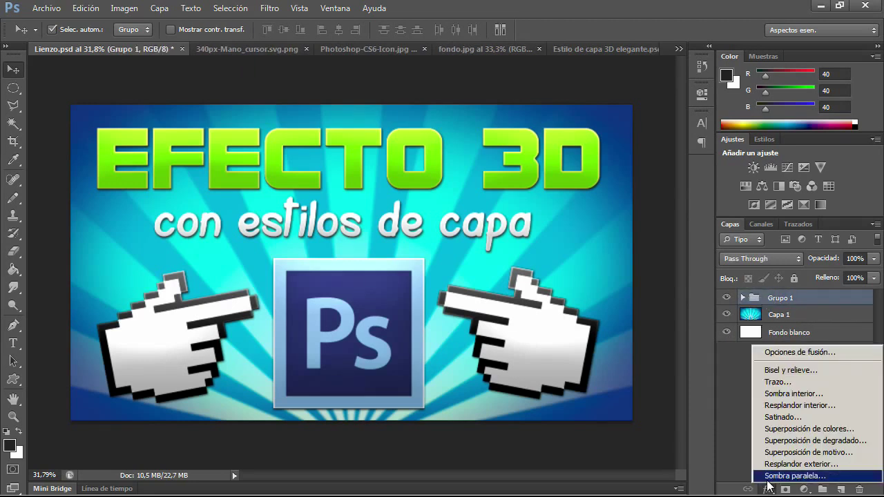
pyautogui.click(767, 476)
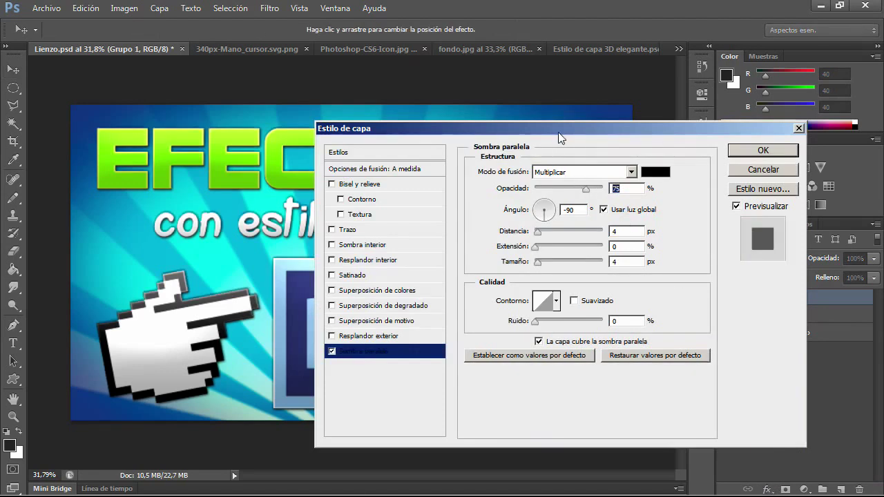
pyautogui.moveTo(558, 132); pyautogui.dragTo(743, 144)
pyautogui.click(789, 222)
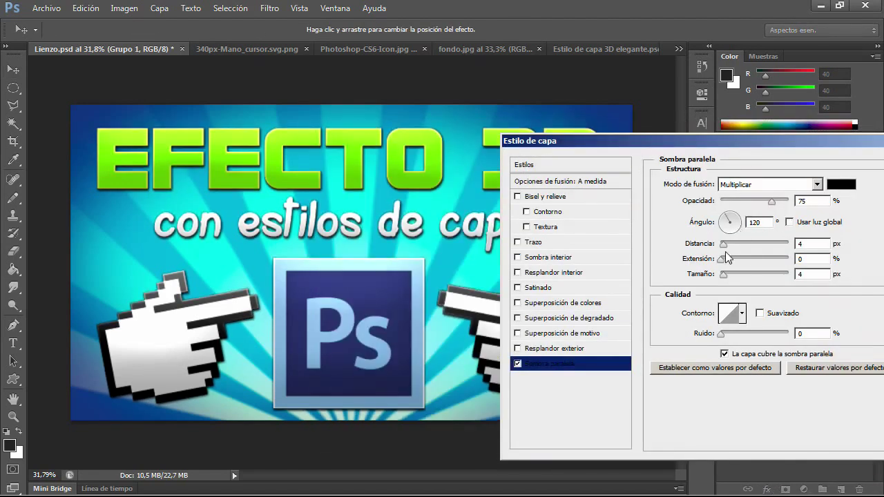
pyautogui.moveTo(724, 245); pyautogui.dragTo(732, 284)
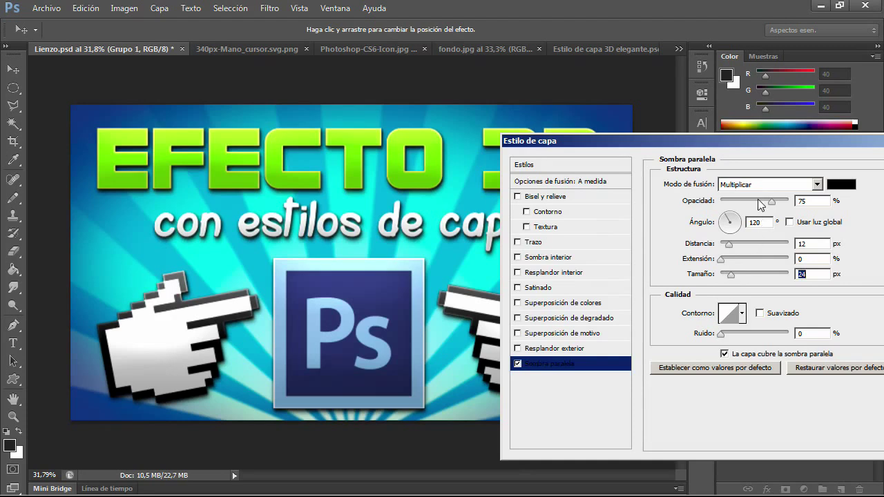
pyautogui.moveTo(762, 200); pyautogui.dragTo(758, 200)
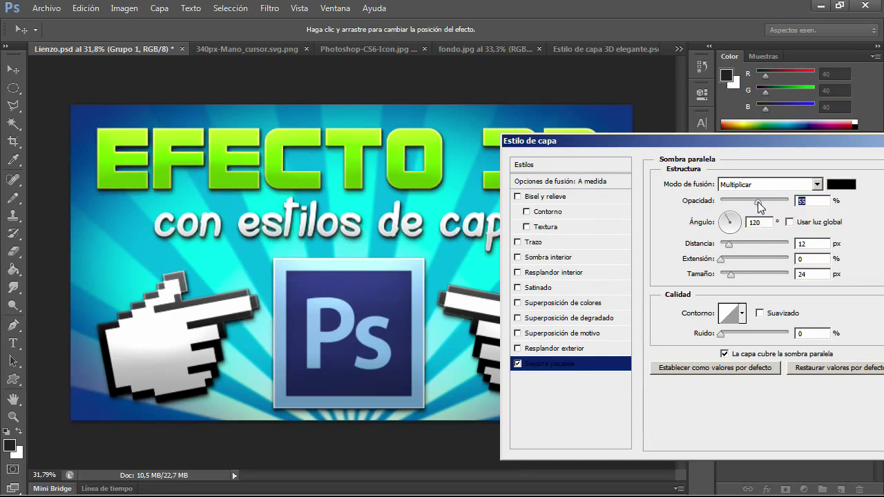
pyautogui.moveTo(785, 141); pyautogui.dragTo(541, 142)
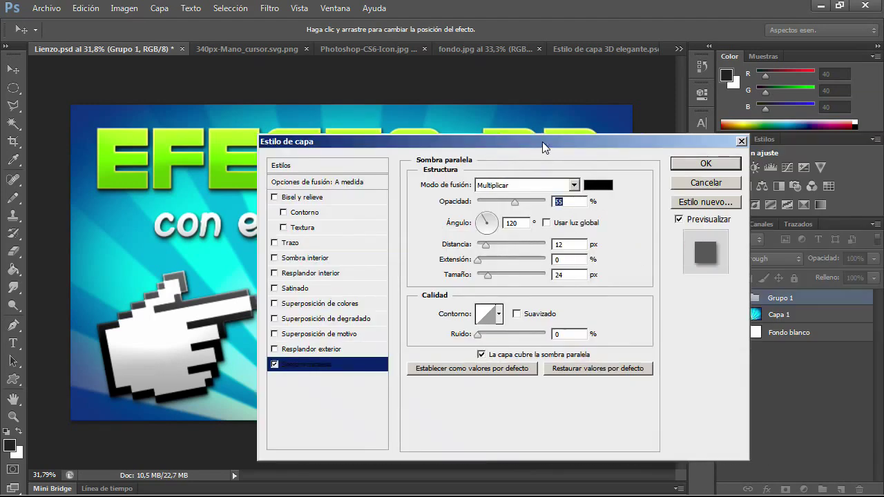
# Apply the 55% opacity drop shadow to Grupo 1.
pyautogui.click(706, 163)
pyautogui.scroll(-2, 369, 248)
pyautogui.scroll(-3, 369, 249)
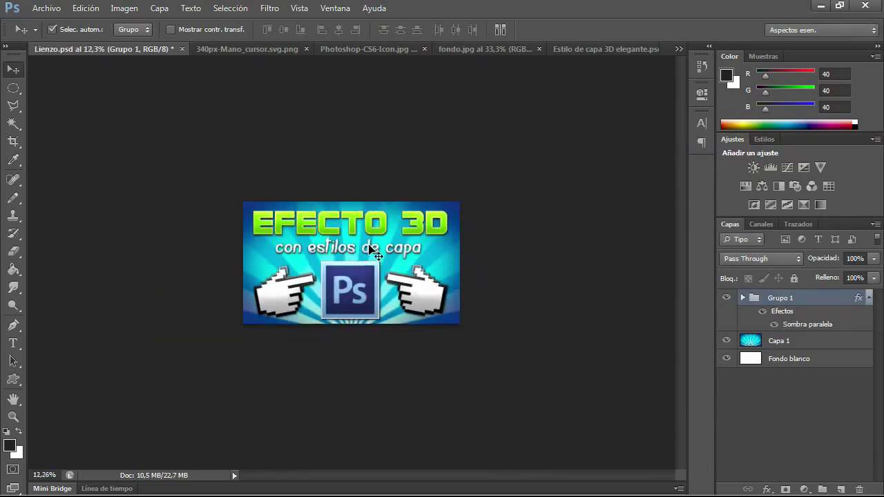
pyautogui.scroll(2, 369, 266)
pyautogui.scroll(2, 369, 266)
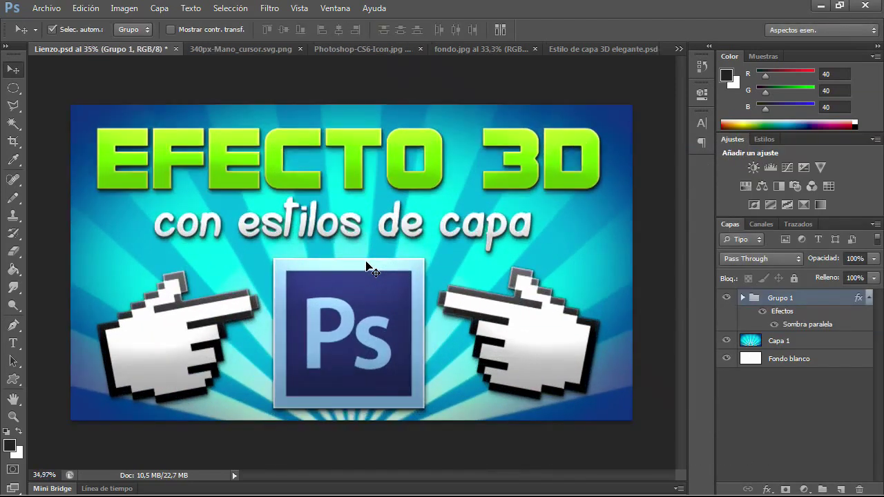
pyautogui.scroll(2, 369, 267)
pyautogui.scroll(1, 369, 267)
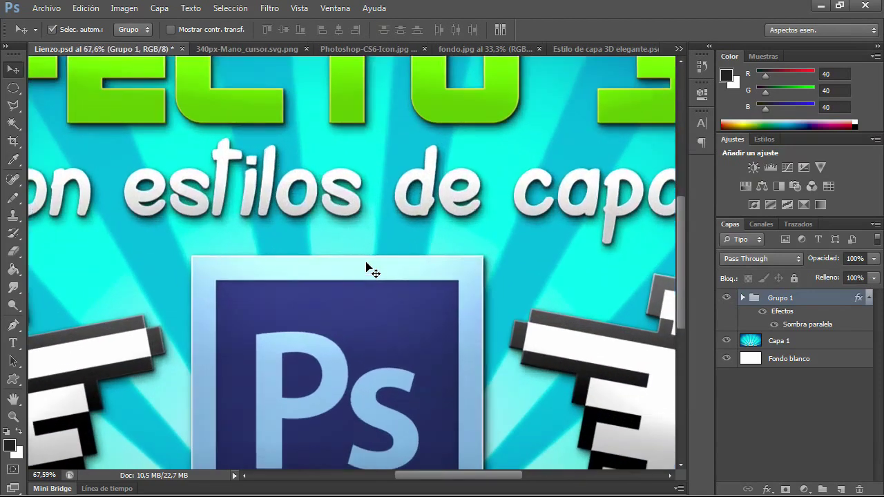
pyautogui.scroll(-1, 369, 266)
pyautogui.scroll(-1, 369, 267)
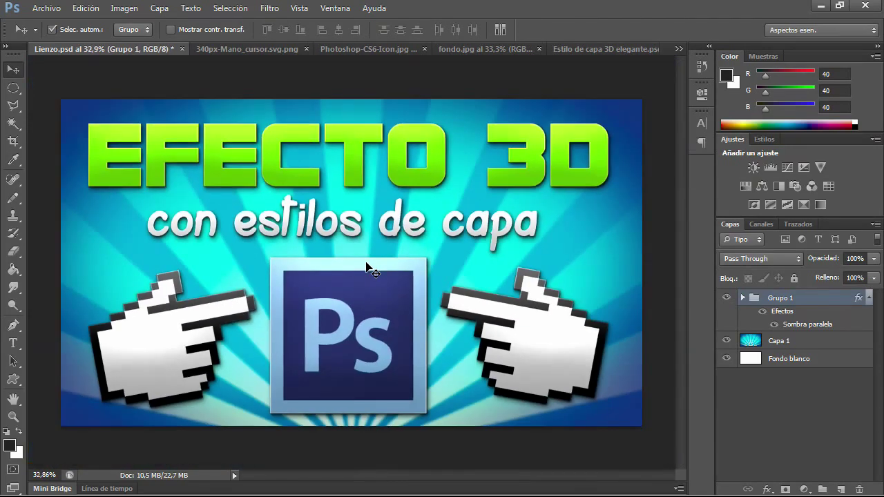
# Expand Grupo 1, select its five layers and clear their layer styles.
pyautogui.click(742, 298)
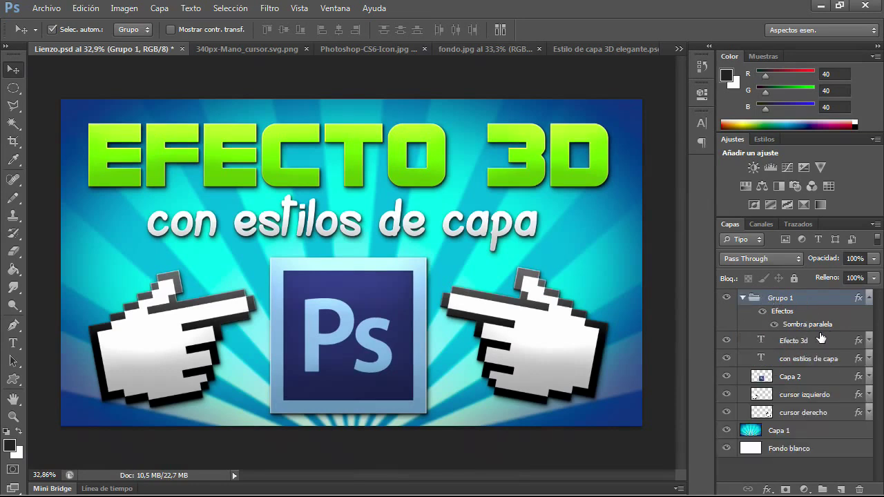
pyautogui.keyDown('ctrl'); pyautogui.click(785, 412); pyautogui.keyUp('ctrl')
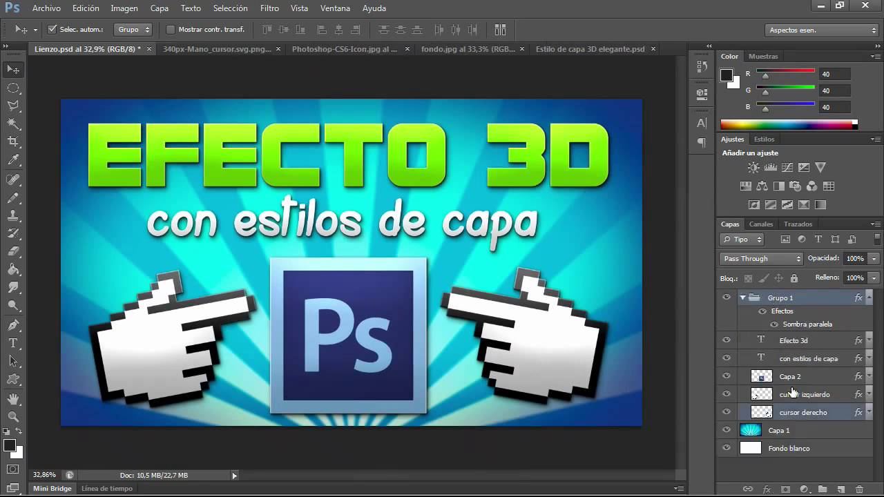
pyautogui.keyDown('ctrl'); pyautogui.click(792, 395); pyautogui.keyUp('ctrl')
pyautogui.keyDown('ctrl'); pyautogui.click(794, 359); pyautogui.keyUp('ctrl')
pyautogui.keyDown('ctrl'); pyautogui.click(794, 376); pyautogui.keyUp('ctrl')
pyautogui.keyDown('ctrl'); pyautogui.click(803, 341); pyautogui.keyUp('ctrl')
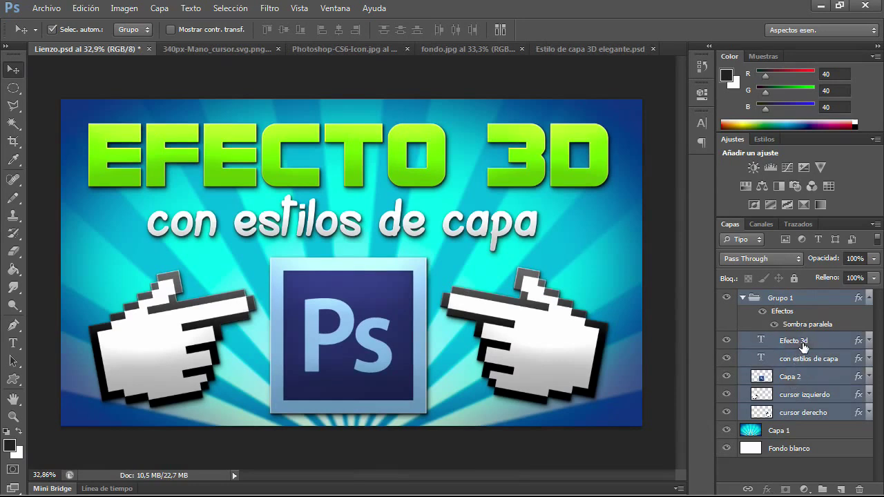
pyautogui.rightClick(792, 301)
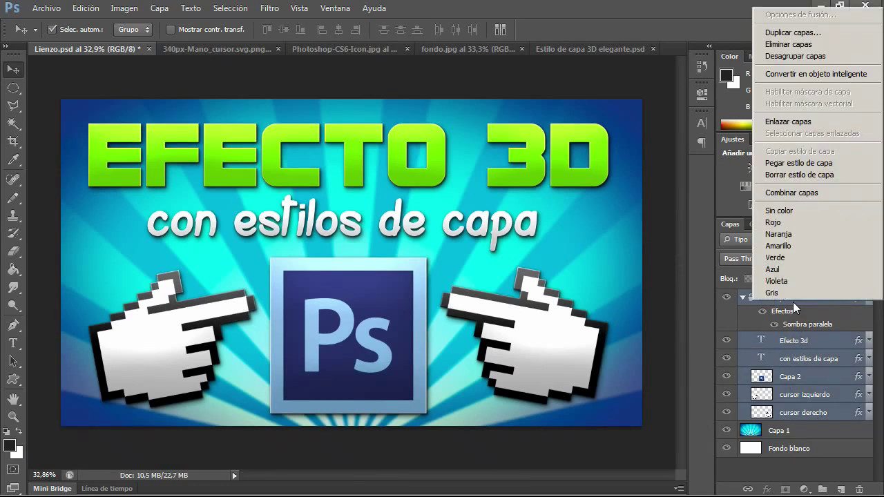
pyautogui.click(791, 177)
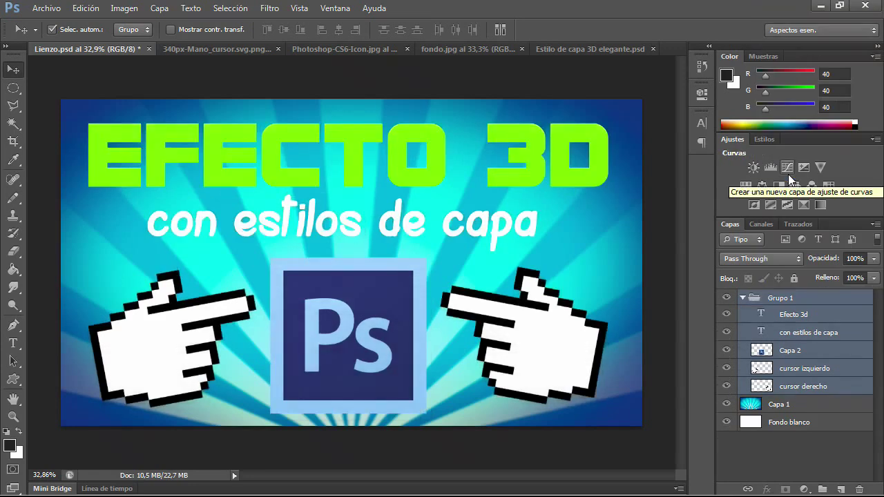
# Toggle Ctrl+Z to compare with and without styles, ending with all styles restored.
pyautogui.hotkey('ctrl', 'z')
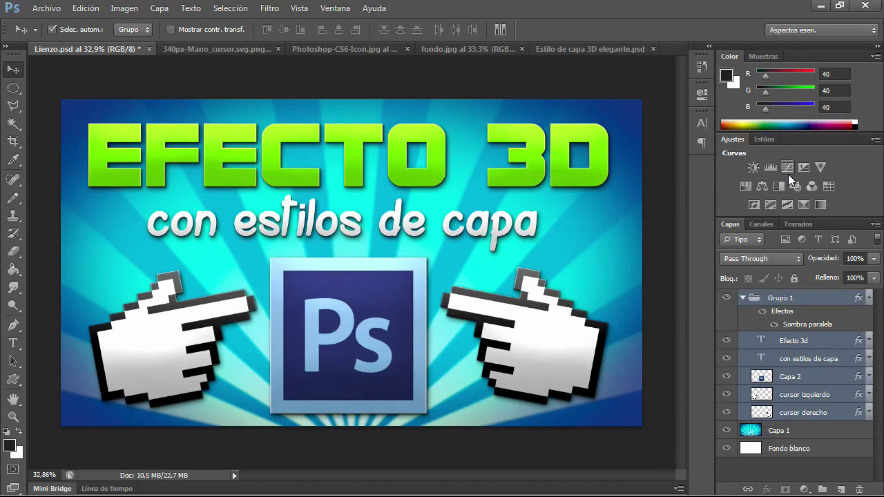
pyautogui.hotkey('ctrl', 'z')
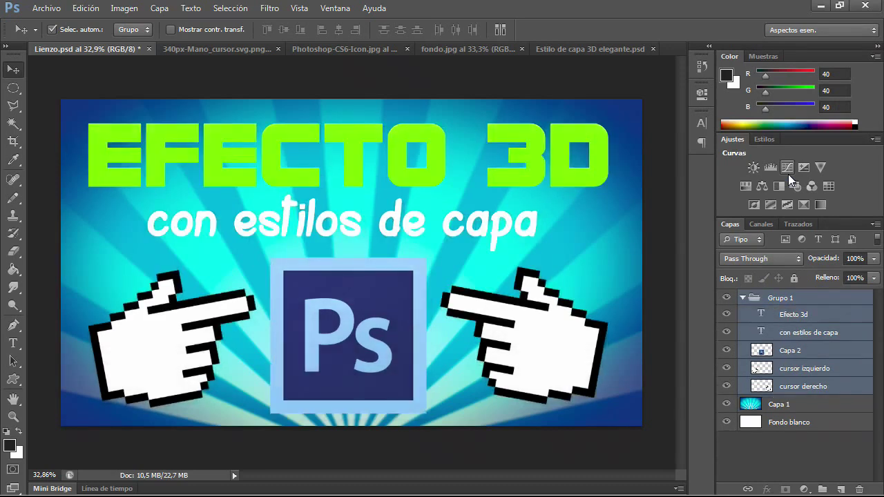
pyautogui.hotkey('ctrl', 'z')
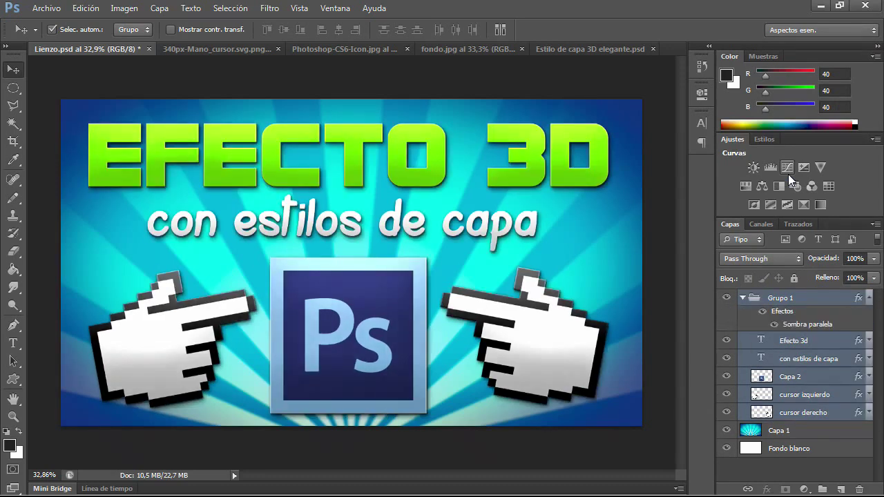
pyautogui.hotkey('ctrl', 'z')
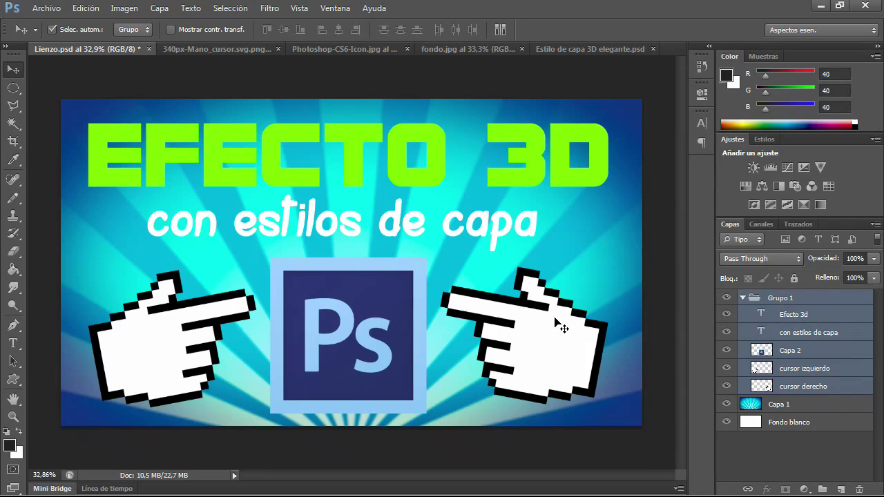
pyautogui.hotkey('ctrl', 'z')
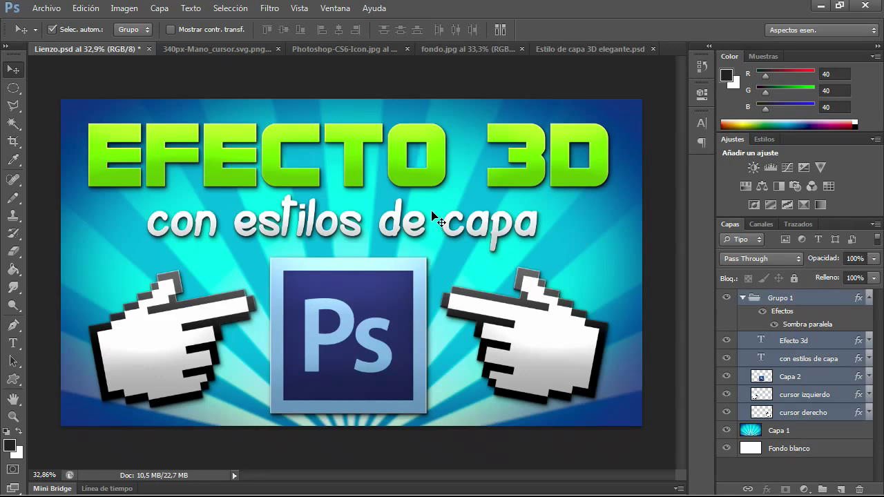
# Reset Grupo 1's Sombra paralela to 79% opacity, 18 px distance and 38 px size.
pyautogui.click(806, 326)
pyautogui.doubleClick(807, 326)
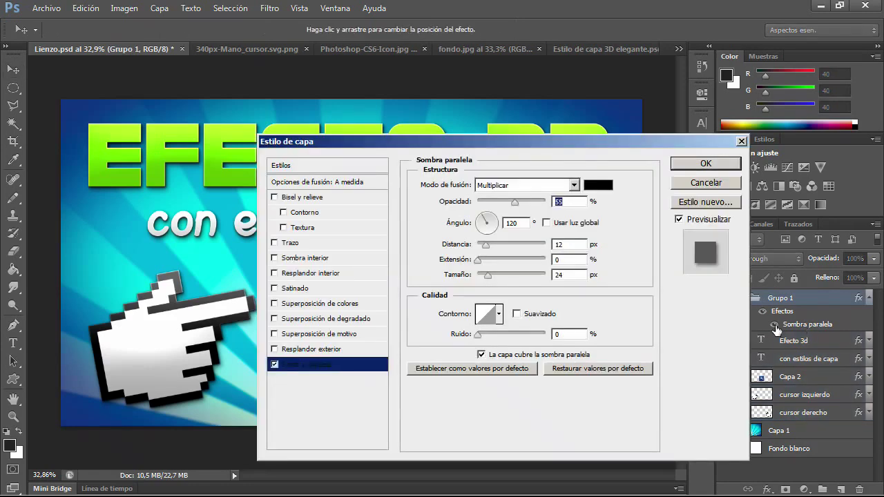
pyautogui.moveTo(491, 275); pyautogui.dragTo(488, 275)
pyautogui.moveTo(486, 245); pyautogui.dragTo(496, 245)
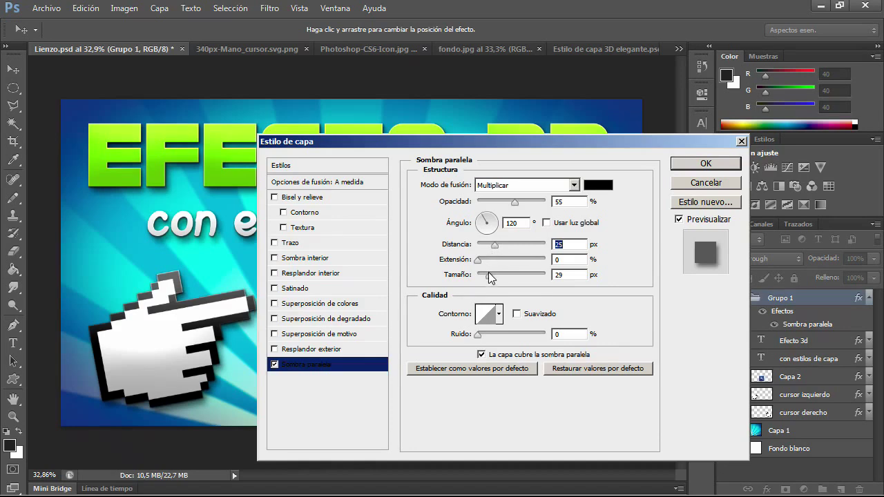
pyautogui.moveTo(489, 277); pyautogui.dragTo(492, 278)
pyautogui.moveTo(513, 201)
pyautogui.mouseDown()
pyautogui.moveTo(538, 203)
pyautogui.moveTo(530, 203)
pyautogui.mouseUp()
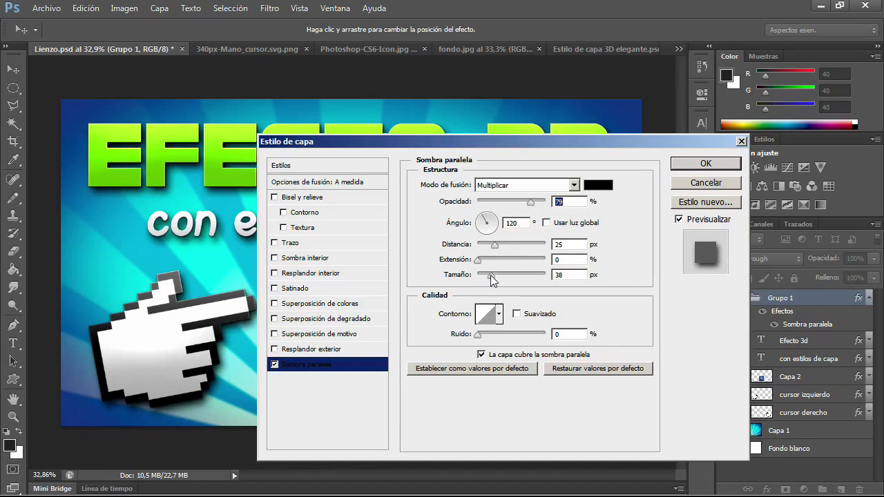
pyautogui.moveTo(494, 246); pyautogui.dragTo(491, 245)
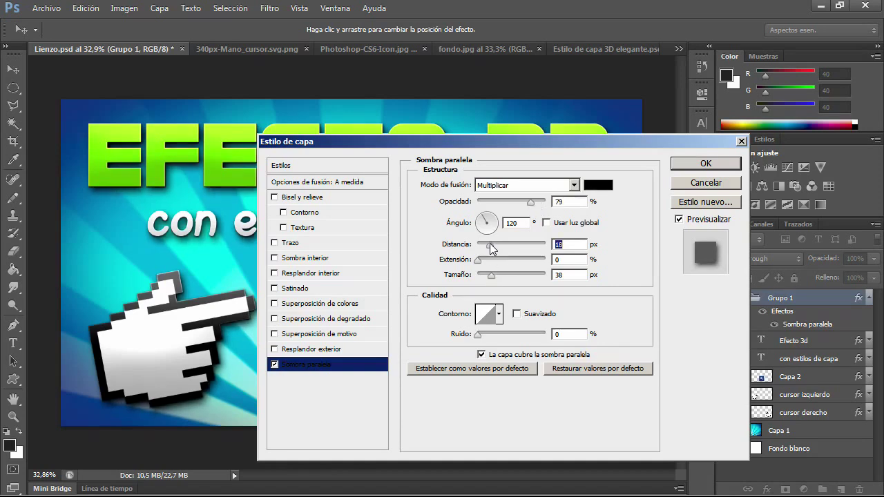
pyautogui.click(686, 165)
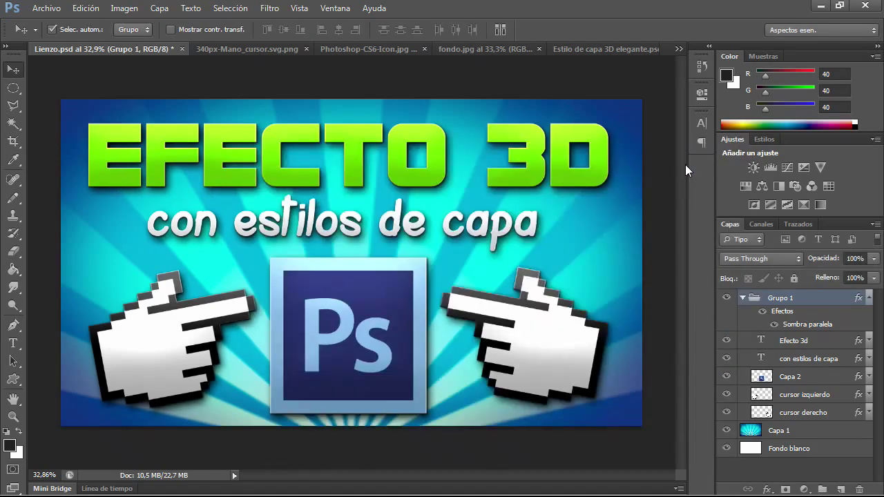
pyautogui.scroll(-2, 558, 211)
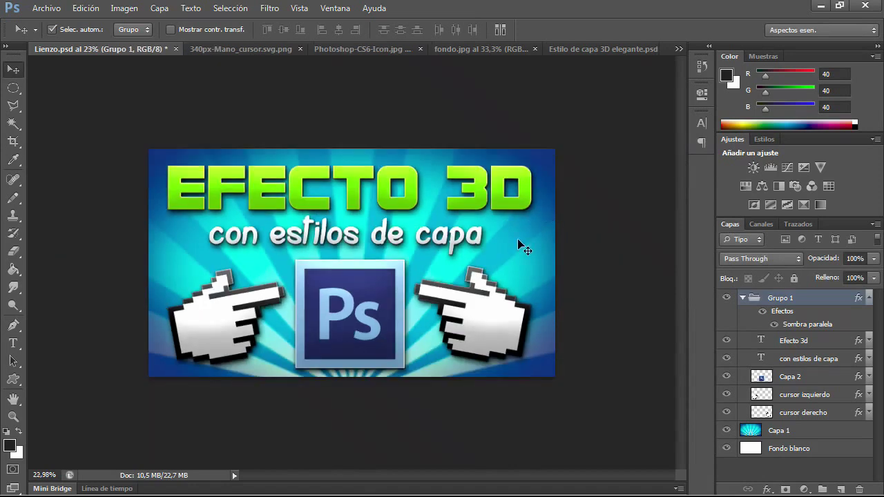
pyautogui.scroll(1, 517, 238)
pyautogui.scroll(1, 515, 242)
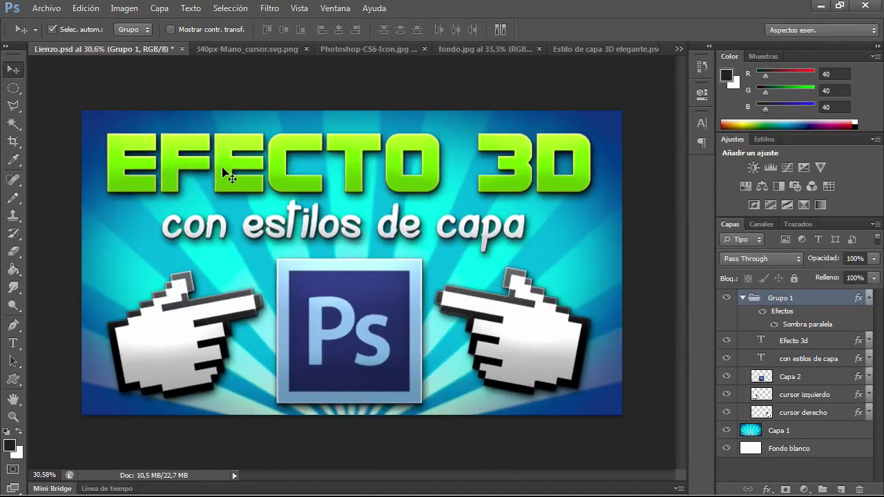